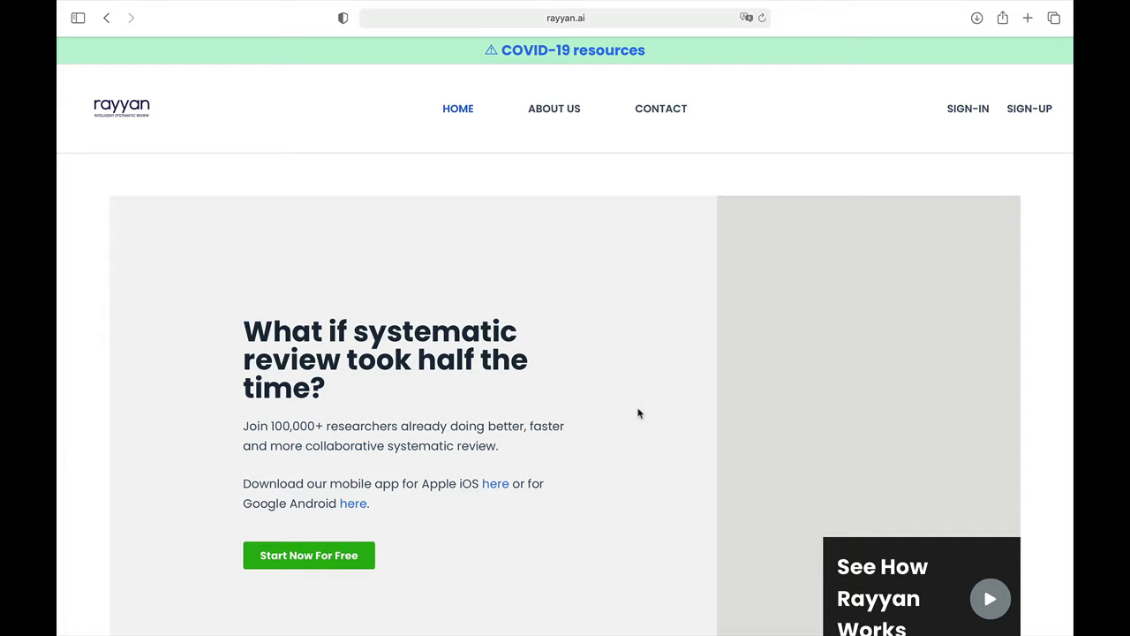
Look through the About Us page, including the team section, and return to the Rayyan home page.
{"action": "left_click", "coordinate": [571, 115]}
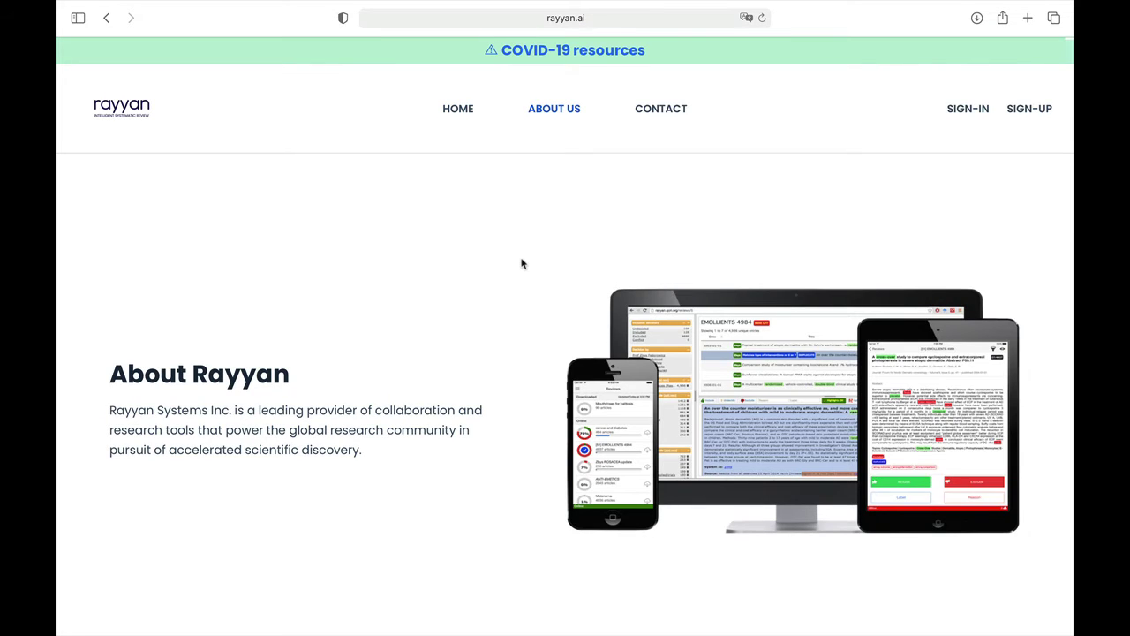
{"action": "scroll", "coordinate": [521, 263], "scroll_direction": "down", "scroll_amount": 5}
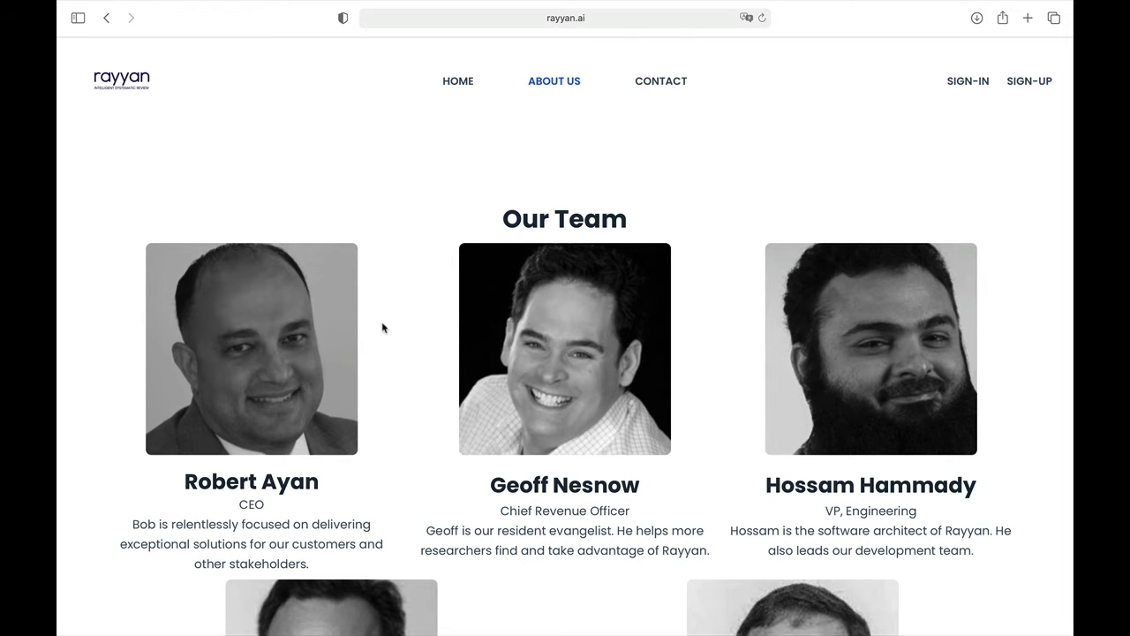
{"action": "scroll", "coordinate": [382, 327], "scroll_direction": "up", "scroll_amount": 5}
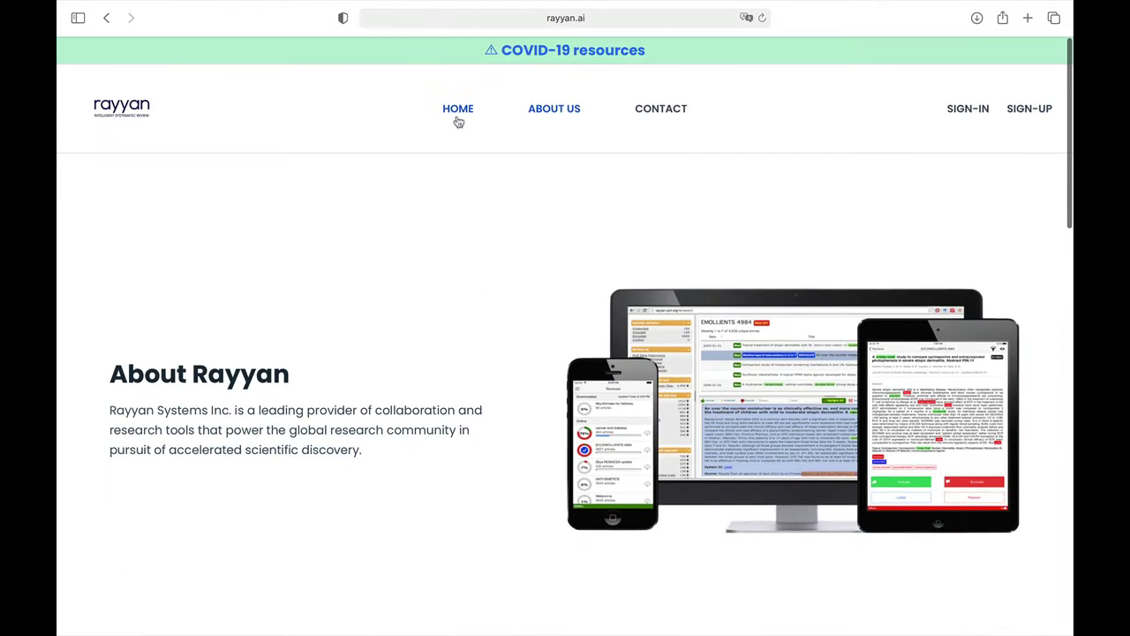
{"action": "left_click", "coordinate": [461, 115]}
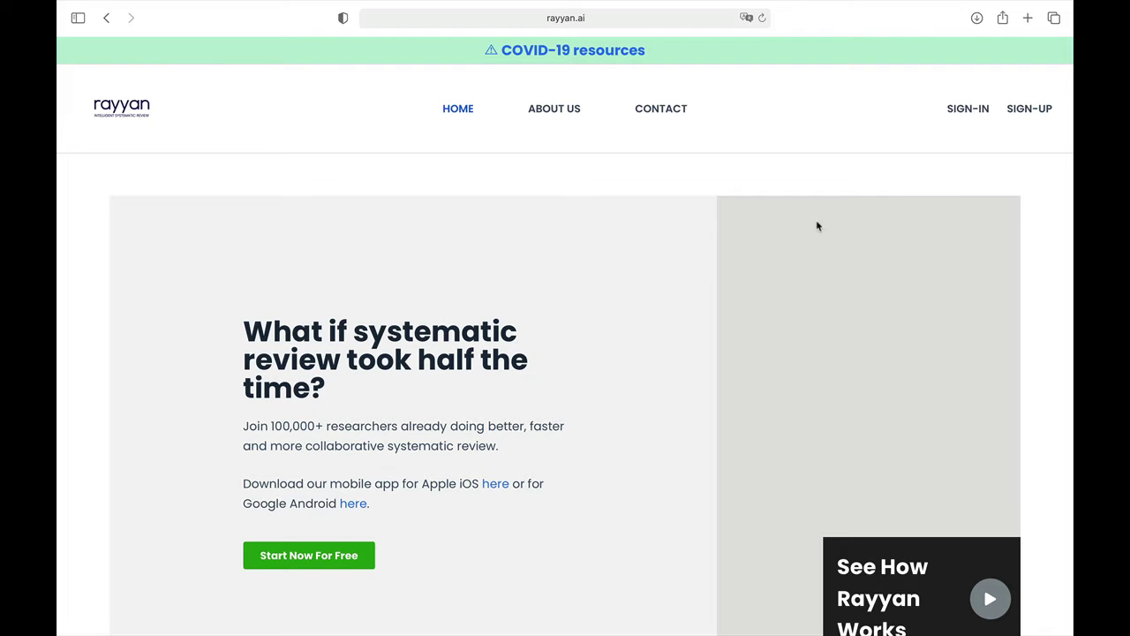
Open the sign-up form for a new account and enter the email address.
{"action": "left_click", "coordinate": [1024, 120]}
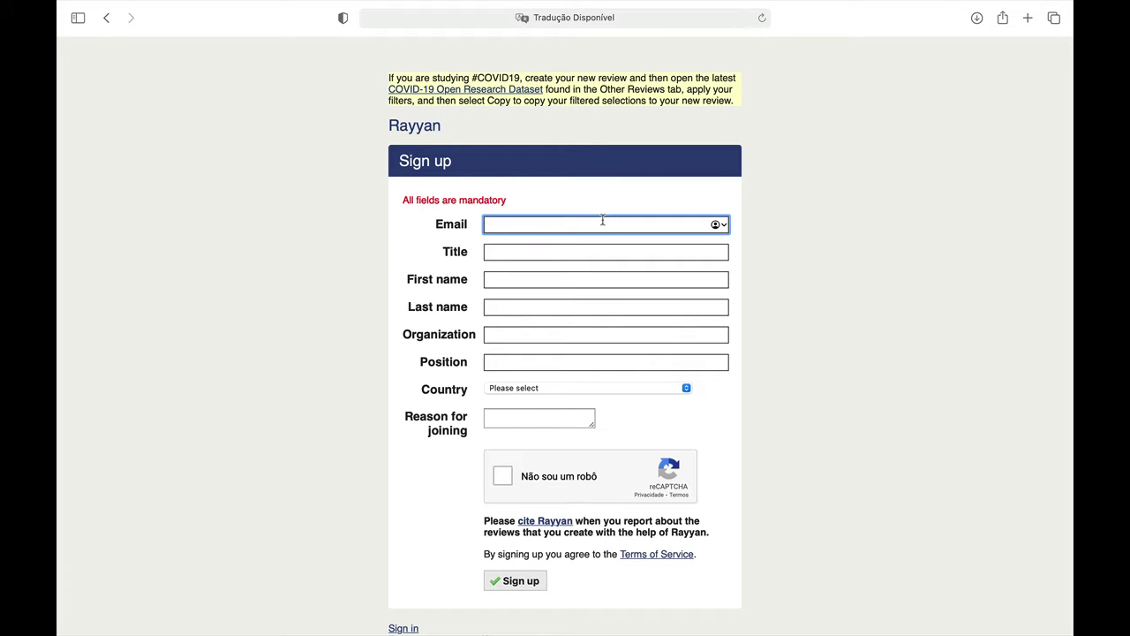
{"action": "type", "text": "mel"}
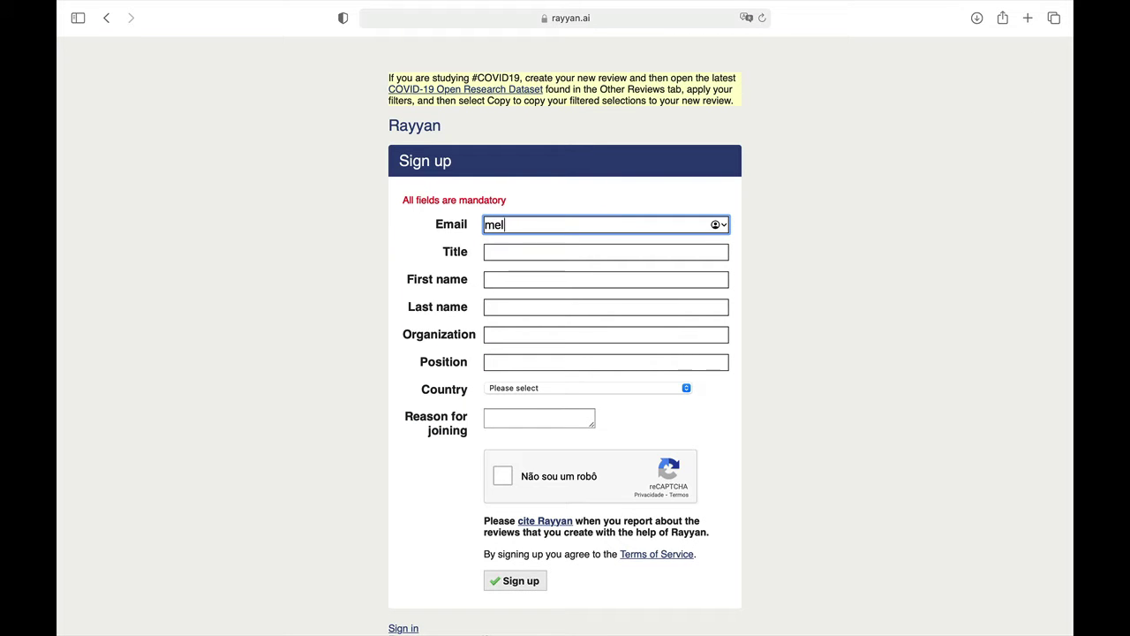
{"action": "type", "text": "hor email@email.com.br"}
{"action": "key", "text": "Tab"}
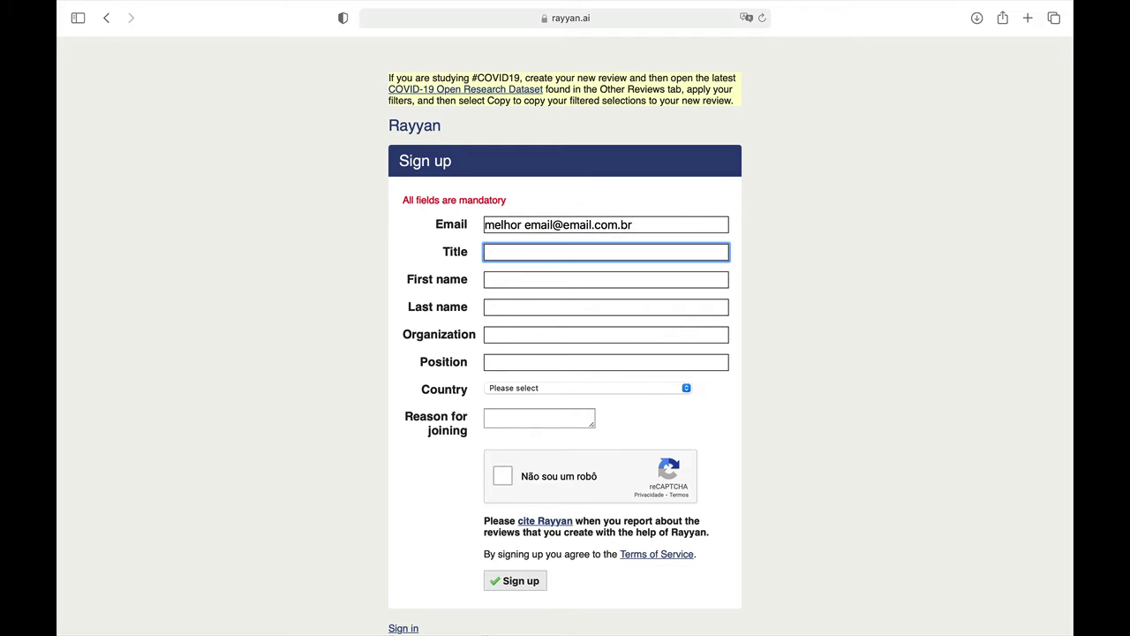
Set the title to Mr and fill in the first and last name on the sign-up form.
{"action": "type", "text": "Sen"}
{"action": "key", "text": "BackSpace"}
{"action": "key", "text": "BackSpace"}
{"action": "key", "text": "BackSpace"}
{"action": "type", "text": "Mr"}
{"action": "key", "text": "Tab"}
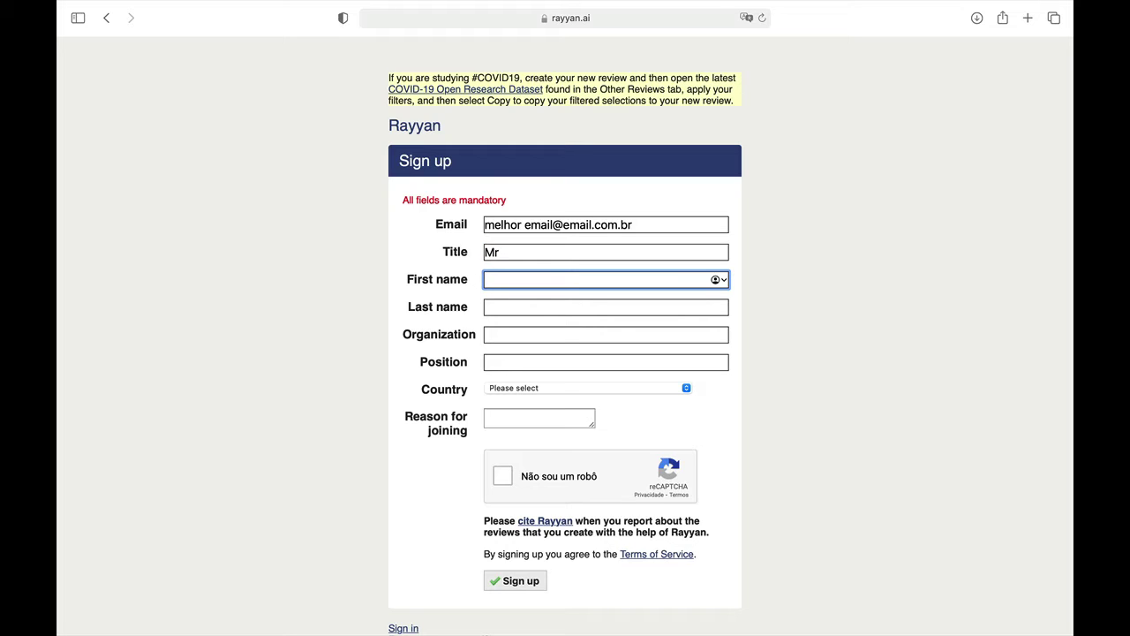
{"action": "type", "text": "Nome"}
{"action": "key", "text": "Tab"}
{"action": "type", "text": "Sobrenome"}
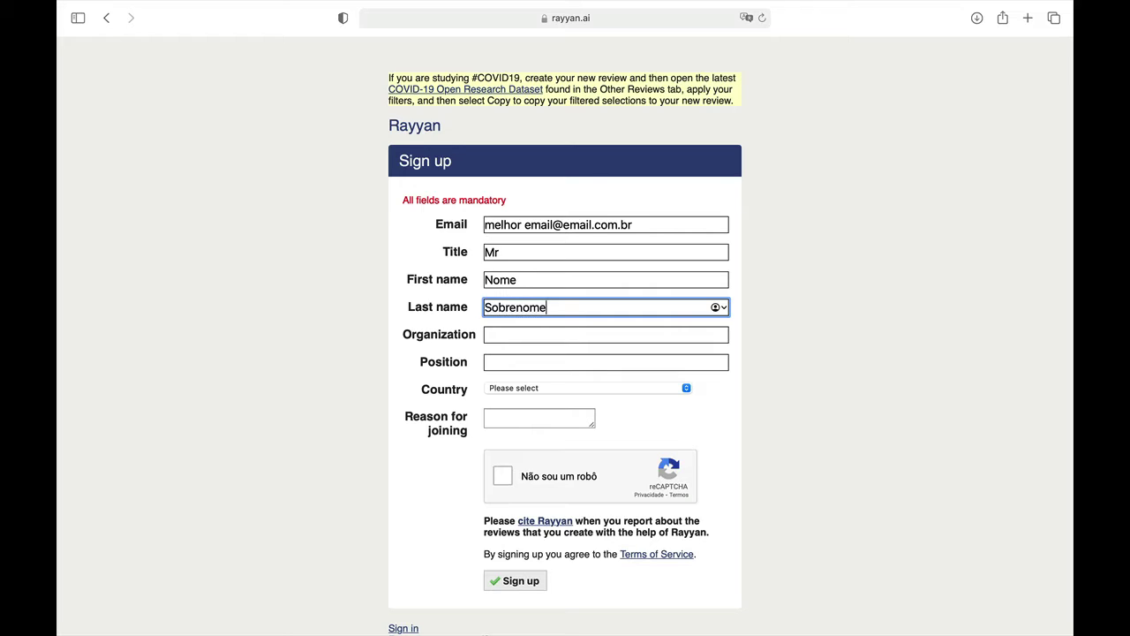
Set the organization to the suggested Faculdade de Odontologia UFG and enter Posição as the position.
{"action": "key", "text": "Tab"}
{"action": "type", "text": "U"}
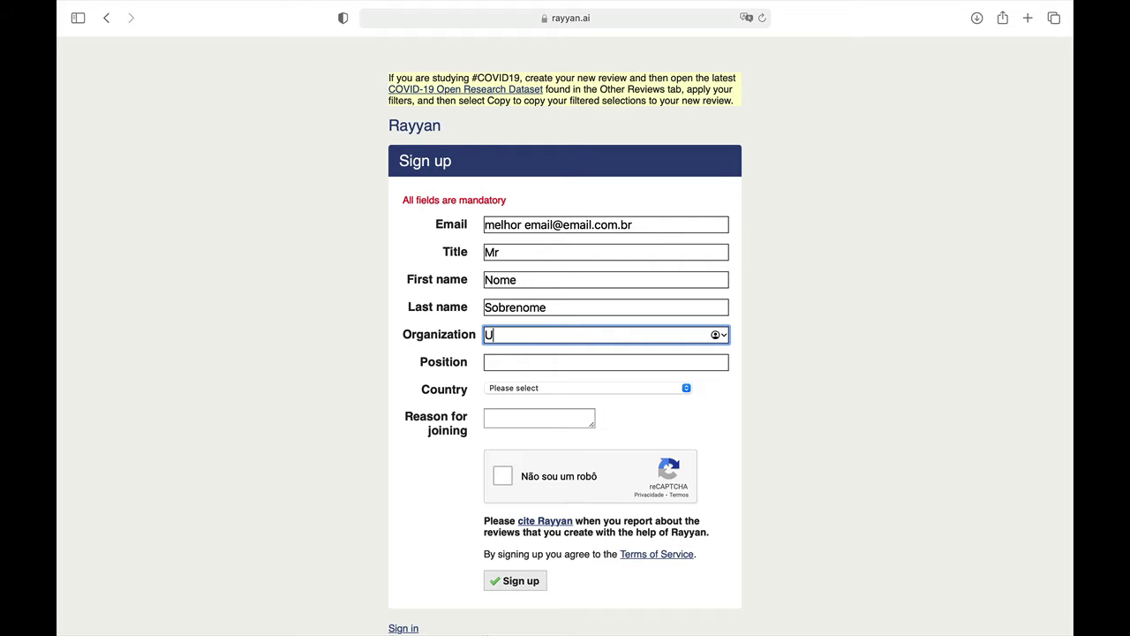
{"action": "type", "text": "FG"}
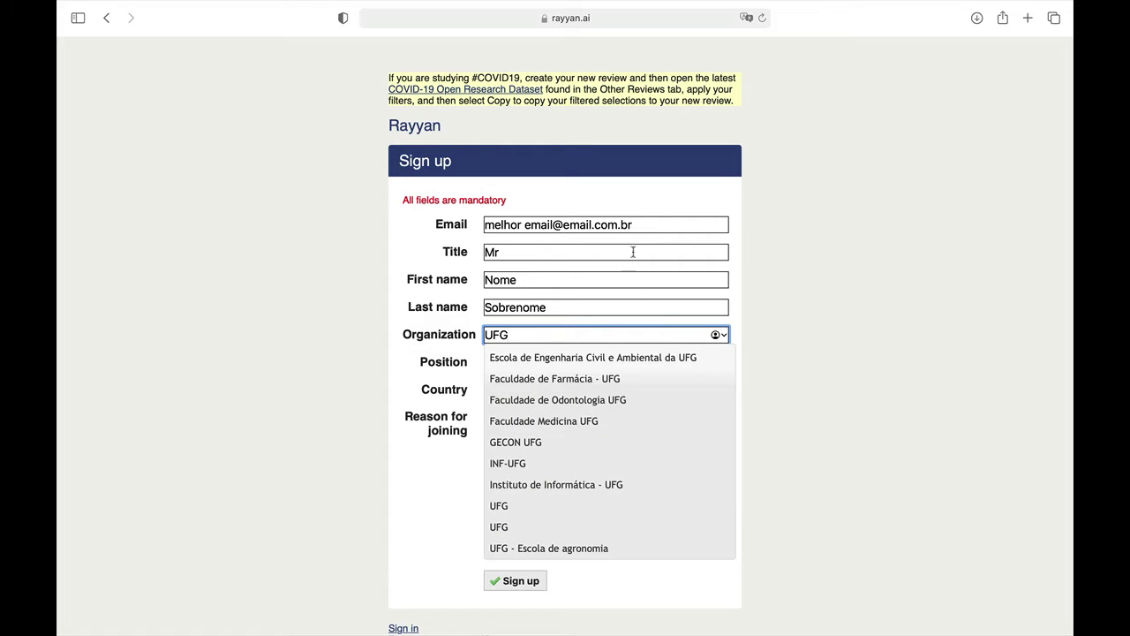
{"action": "left_click", "coordinate": [576, 402]}
{"action": "left_click", "coordinate": [555, 364]}
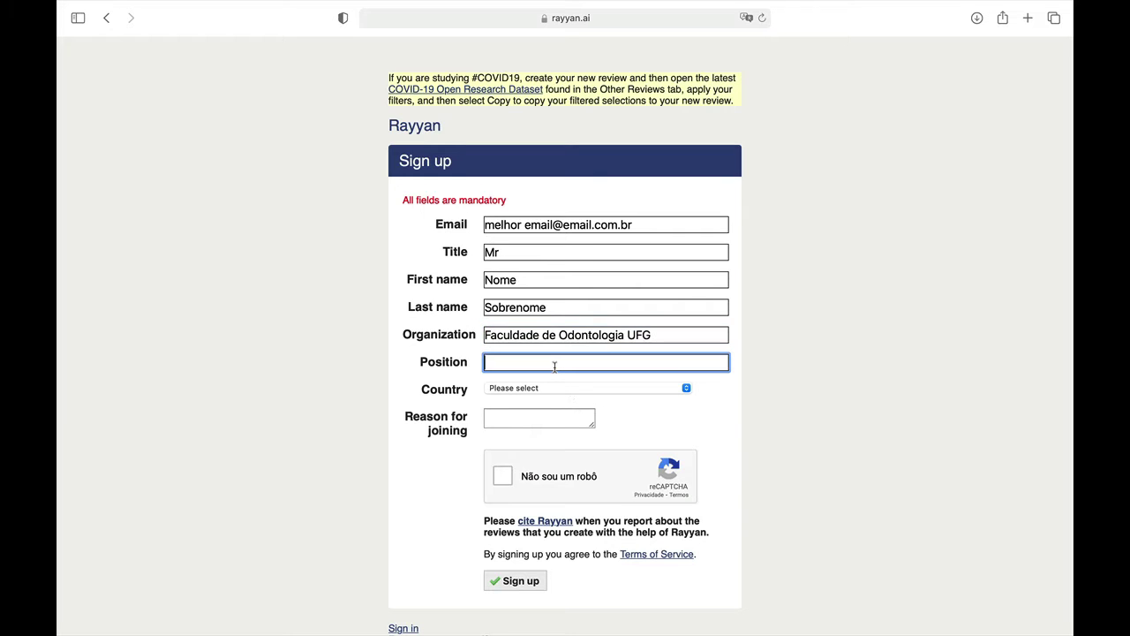
{"action": "type", "text": "Posiç~ão"}
Choose Brazil as the country and enter "Systematic Review" as the reason for joining.
{"action": "left_click", "coordinate": [574, 388]}
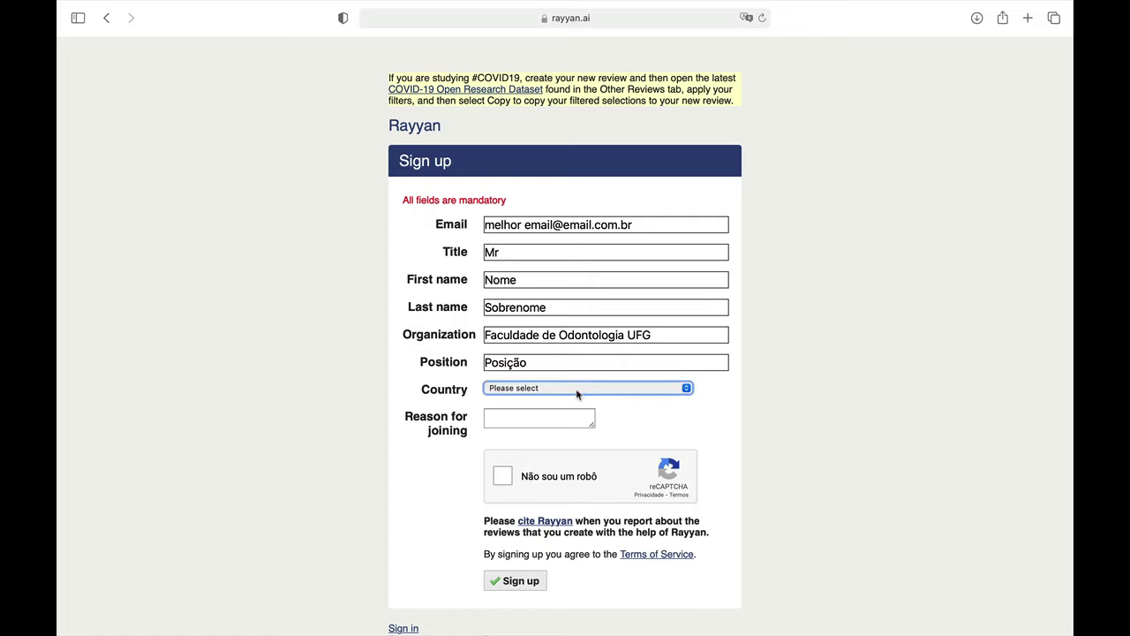
{"action": "scroll", "coordinate": [590, 467], "scroll_direction": "down", "scroll_amount": 5}
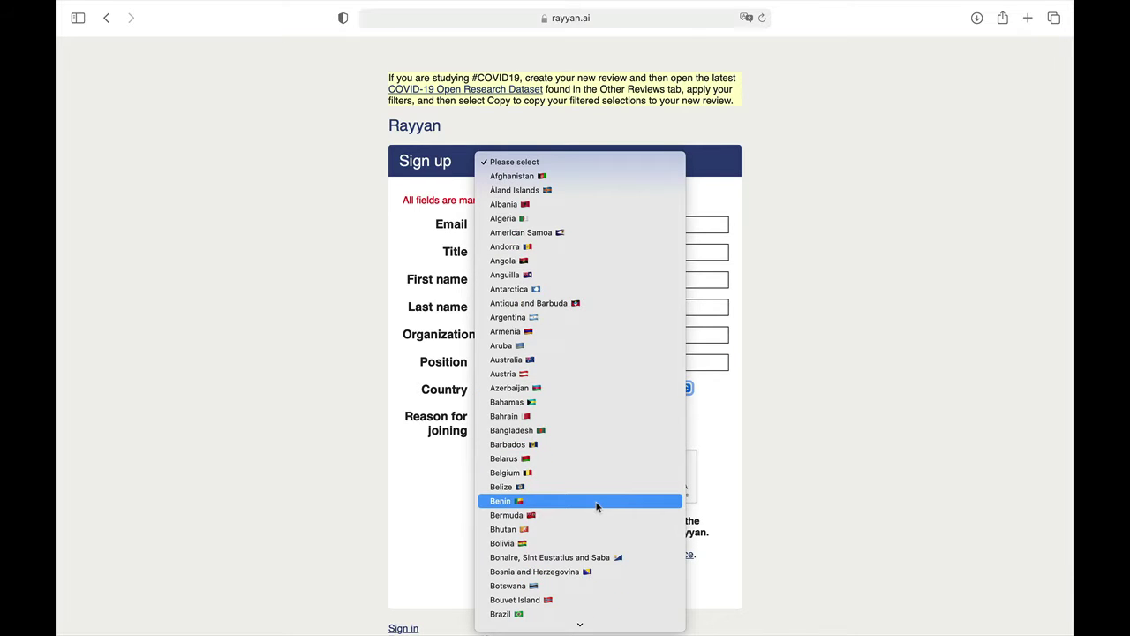
{"action": "scroll", "coordinate": [596, 505], "scroll_direction": "down", "scroll_amount": 2}
{"action": "left_click", "coordinate": [543, 486]}
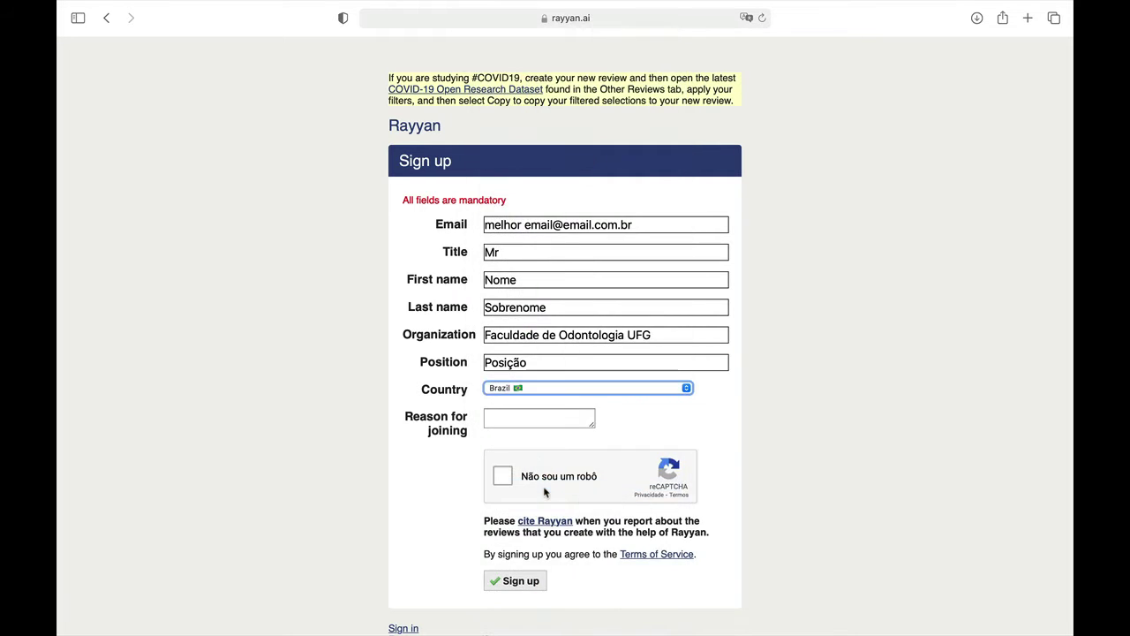
{"action": "left_click", "coordinate": [539, 416]}
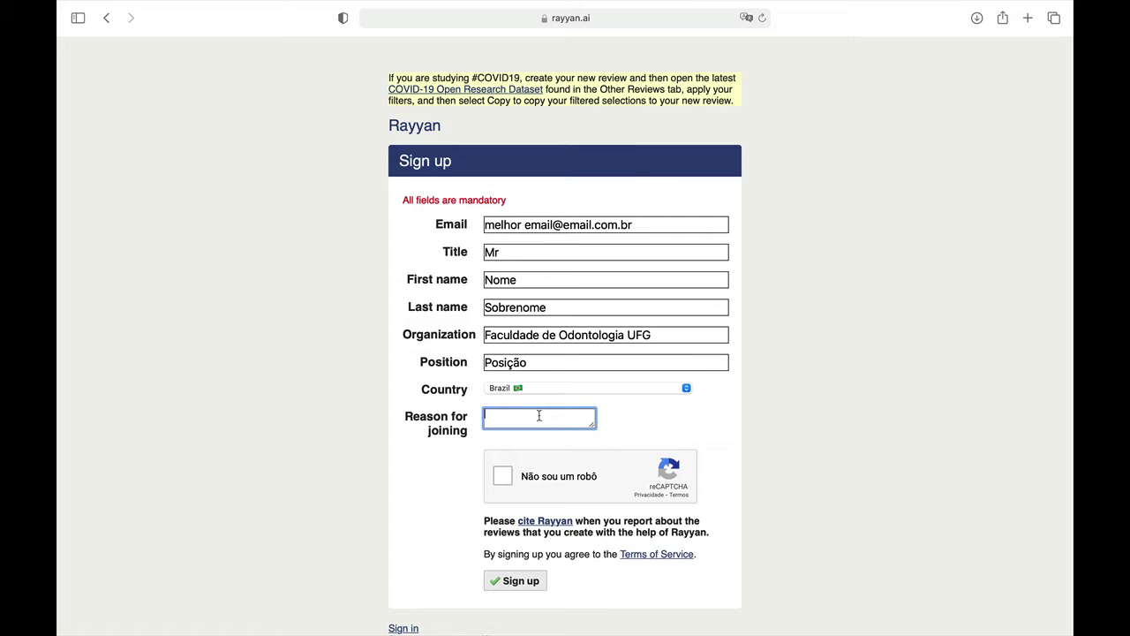
{"action": "type", "text": "Systematic Review"}
Complete the reCAPTCHA by selecting the squares with traffic lights, and submit the sign-up form.
{"action": "scroll", "coordinate": [429, 465], "scroll_direction": "down", "scroll_amount": 2}
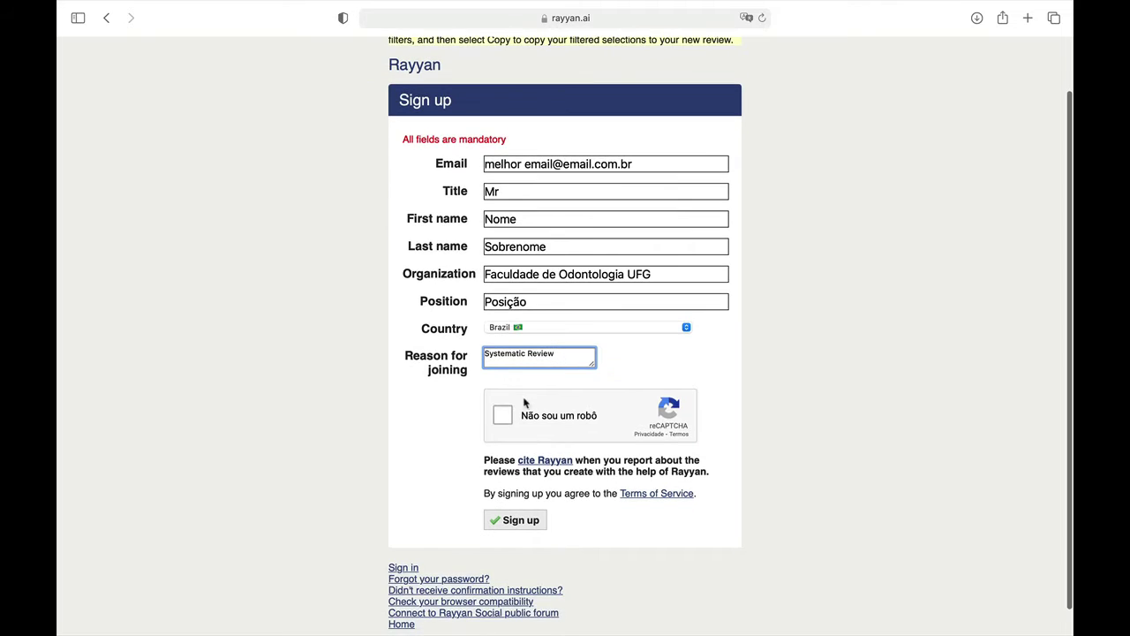
{"action": "left_click", "coordinate": [504, 416]}
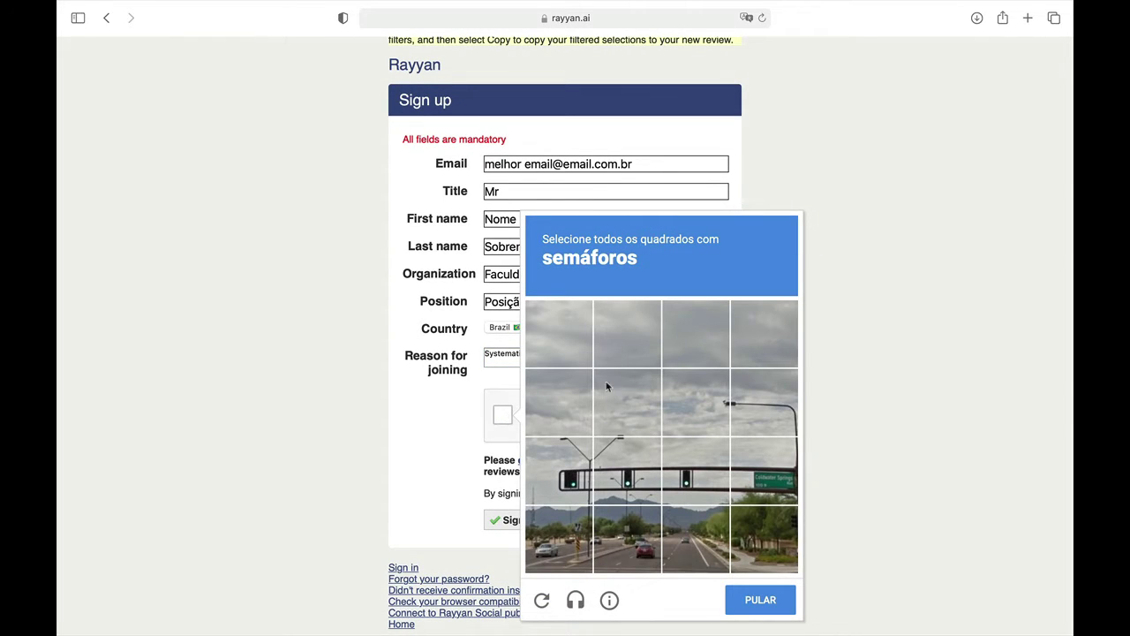
{"action": "scroll", "coordinate": [605, 421], "scroll_direction": "down", "scroll_amount": 1}
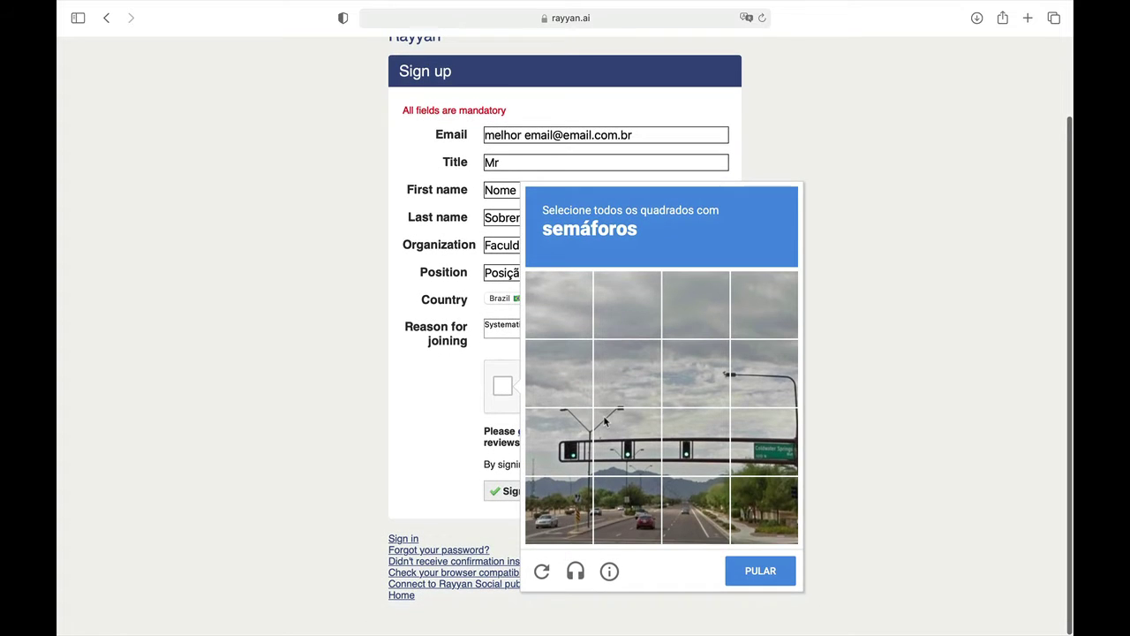
{"action": "left_click", "coordinate": [579, 444]}
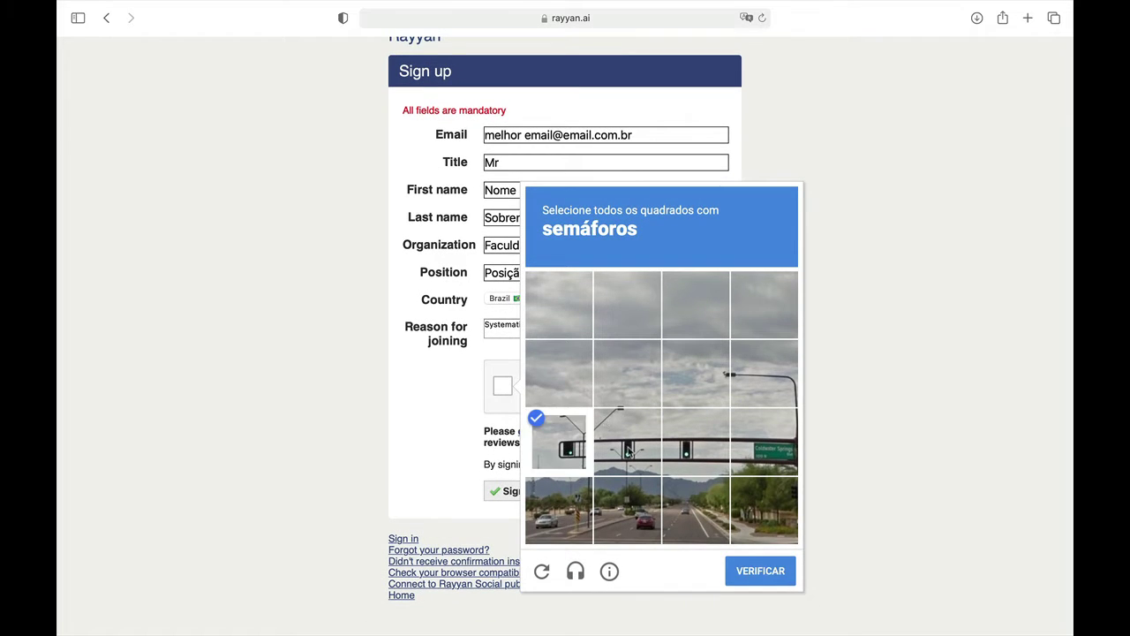
{"action": "left_click", "coordinate": [628, 450]}
{"action": "left_click", "coordinate": [711, 454]}
{"action": "left_click", "coordinate": [752, 571]}
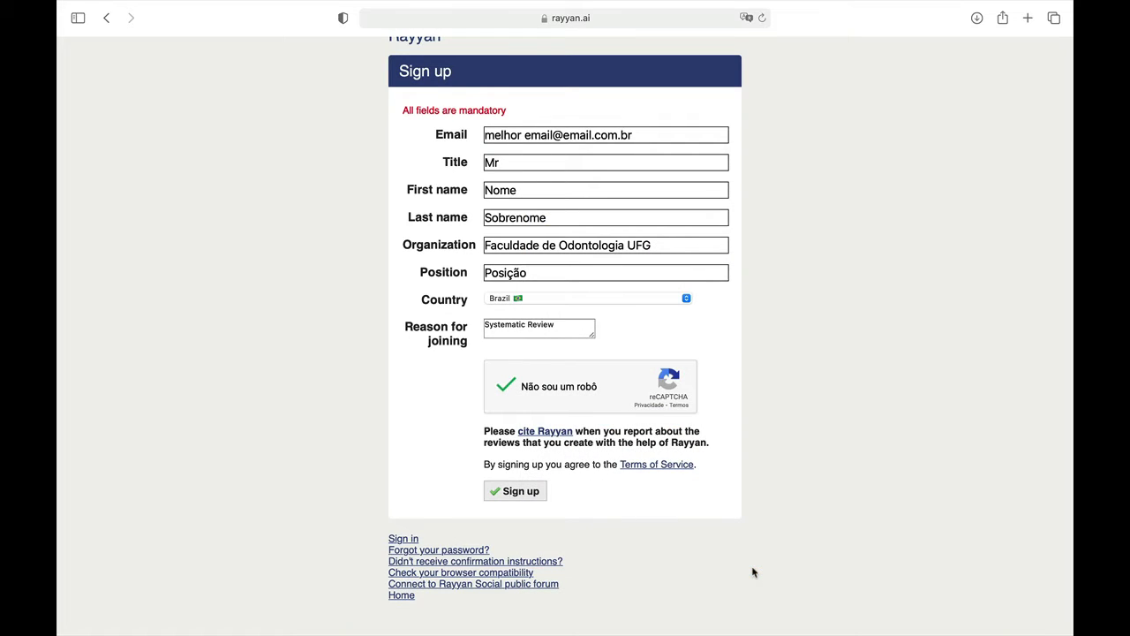
{"action": "left_click", "coordinate": [501, 488]}
Go to the sign-in page and sign in with the saved account email and password.
{"action": "left_click", "coordinate": [413, 538]}
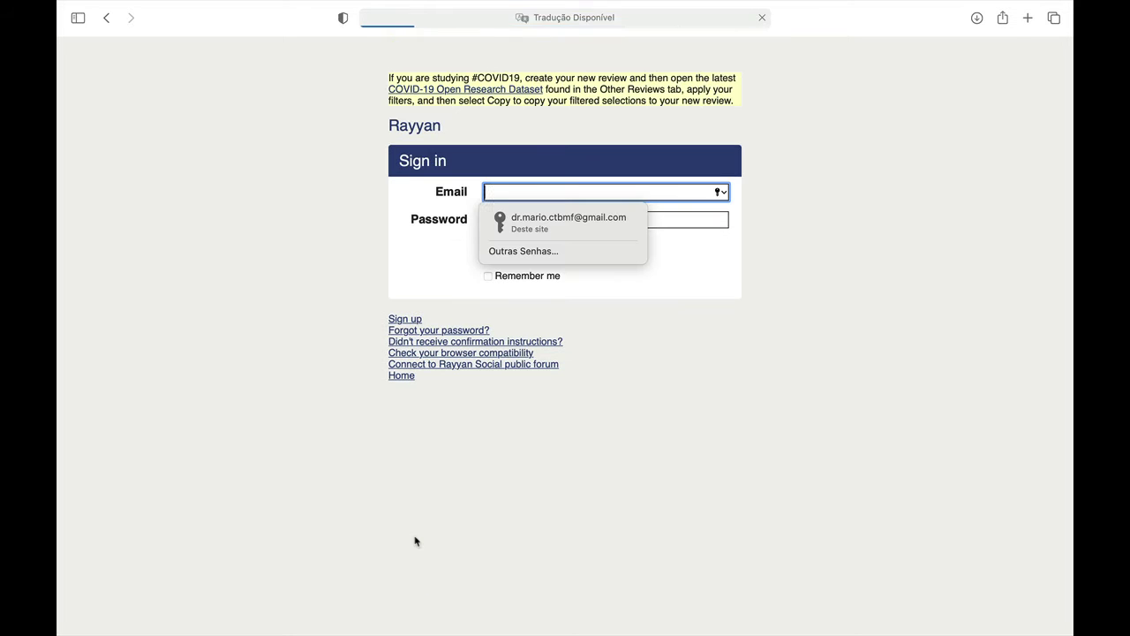
{"action": "left_click", "coordinate": [575, 224]}
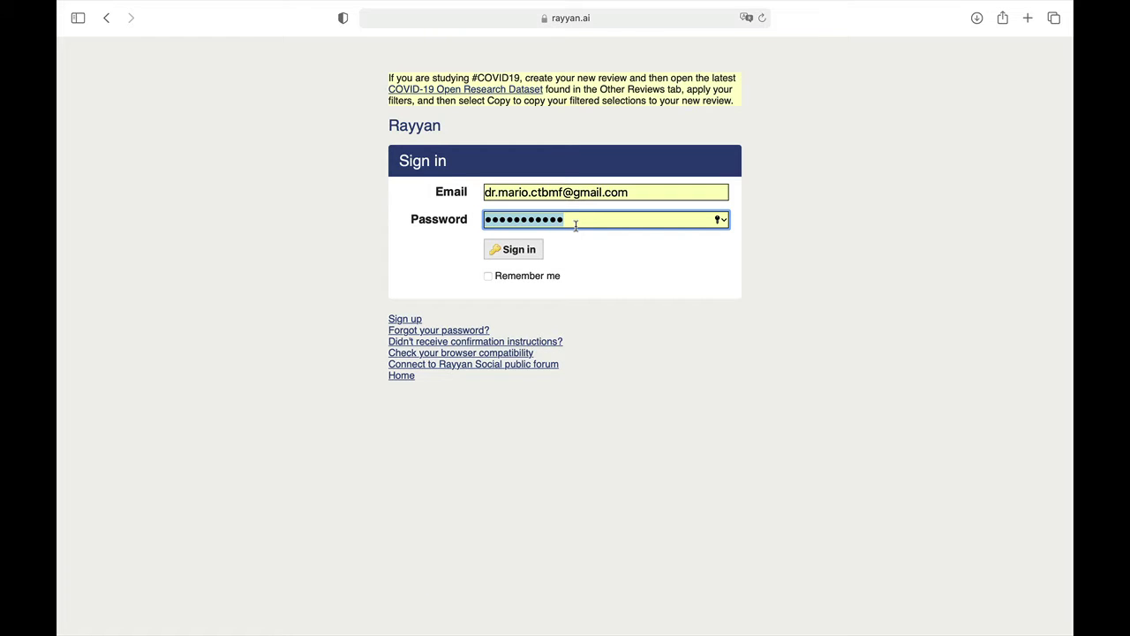
{"action": "left_click", "coordinate": [517, 250]}
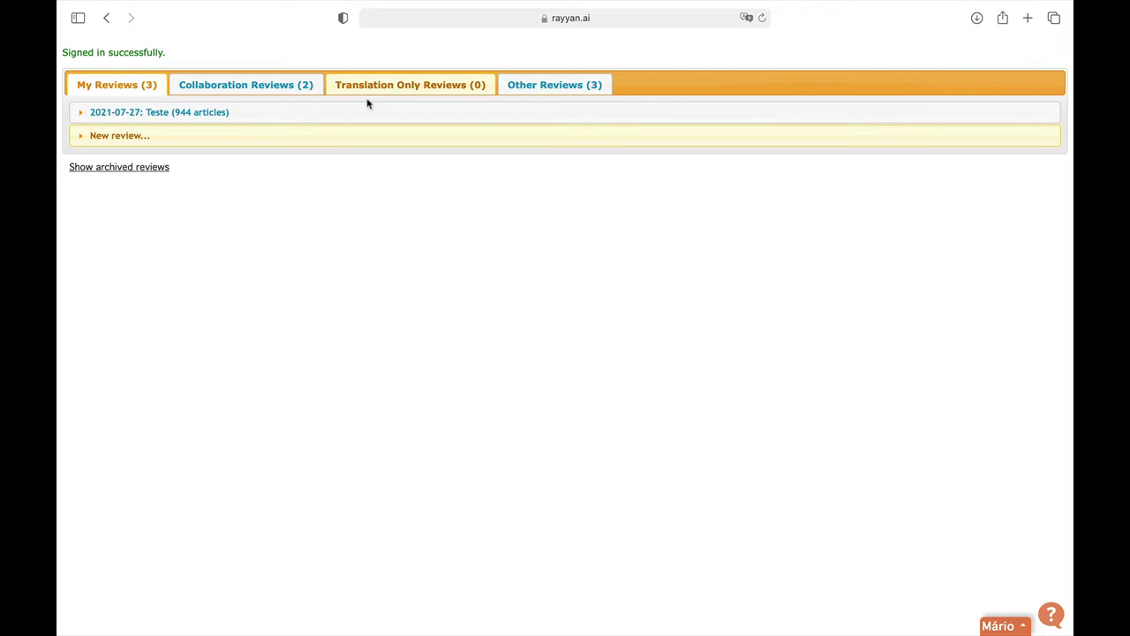
Create a new review titled "Revisão para Tutorial" with the description "Revisão para gravação de tutorial".
{"action": "left_click", "coordinate": [123, 138]}
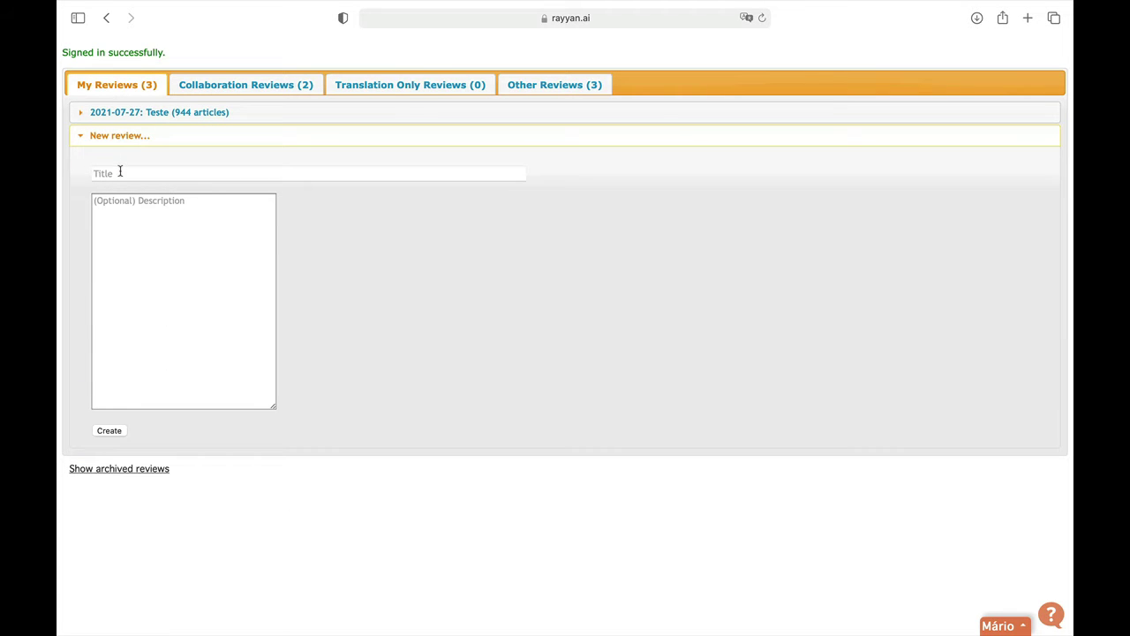
{"action": "left_click", "coordinate": [120, 172]}
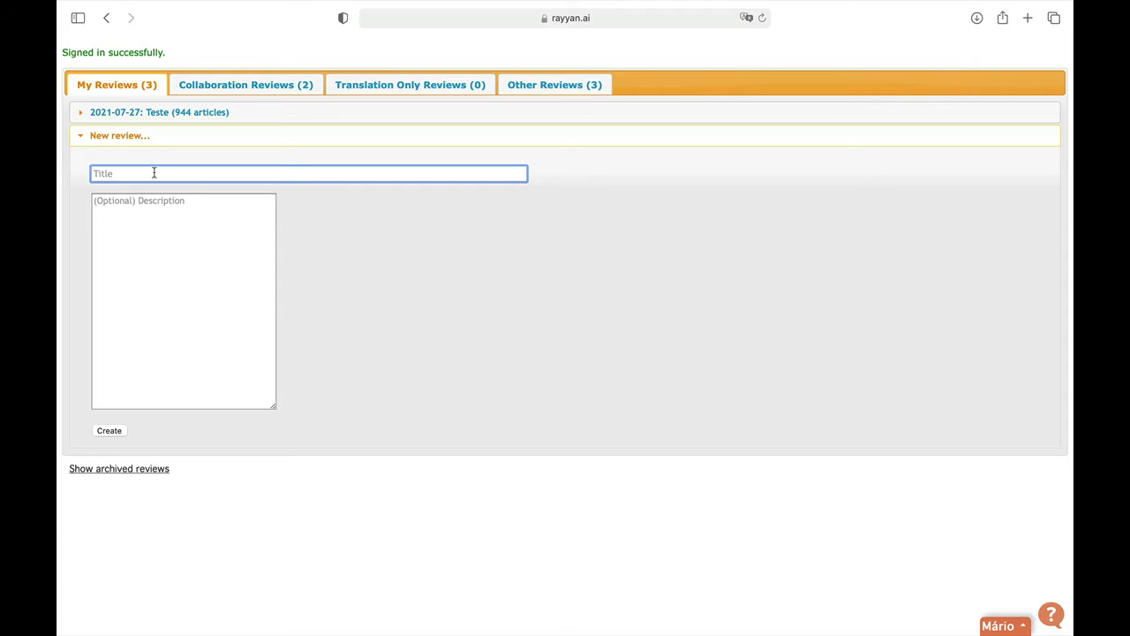
{"action": "type", "text": "Revisão para Tutorial"}
{"action": "key", "text": "Tab"}
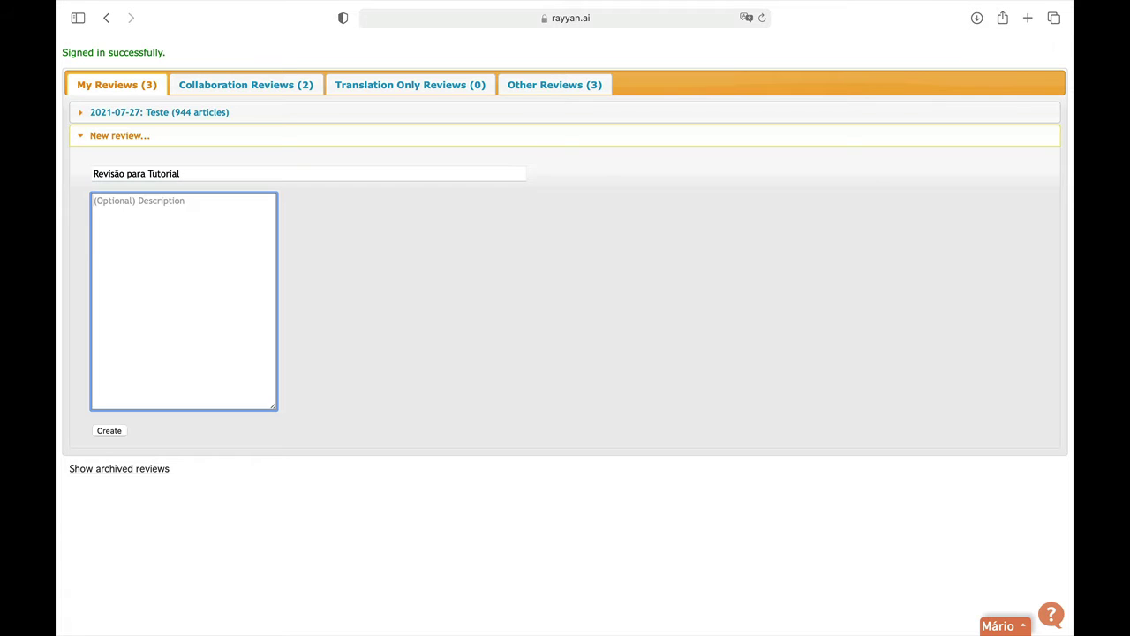
{"action": "type", "text": "Re"}
{"action": "type", "text": "visão para"}
{"action": "type", "text": " gravação de"}
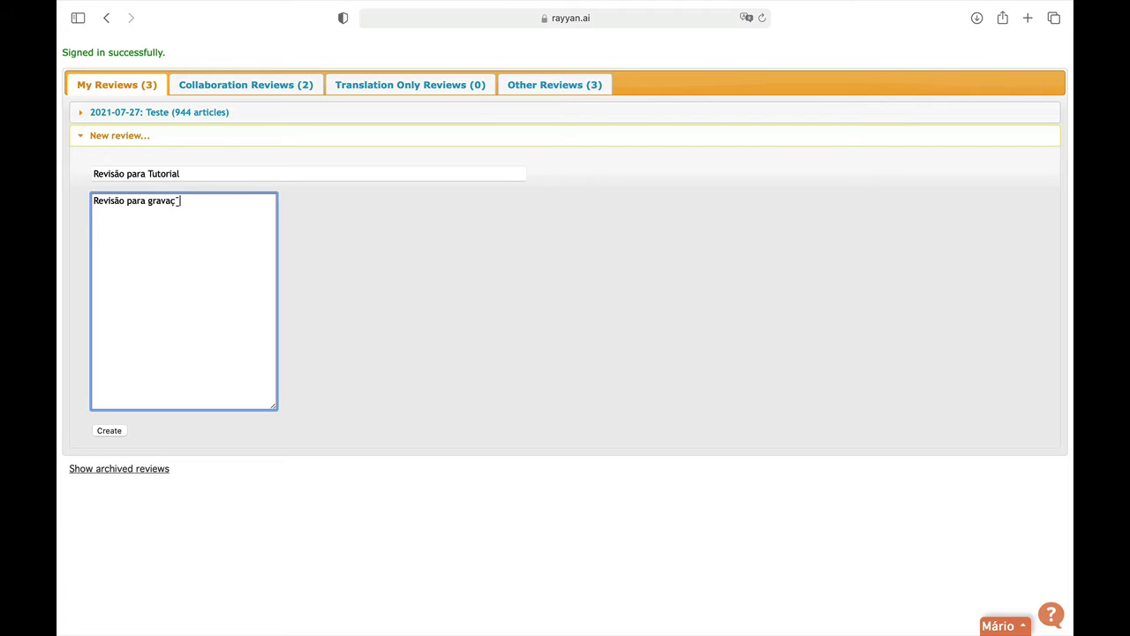
{"action": "type", "text": " tutorial"}
{"action": "left_click", "coordinate": [110, 430]}
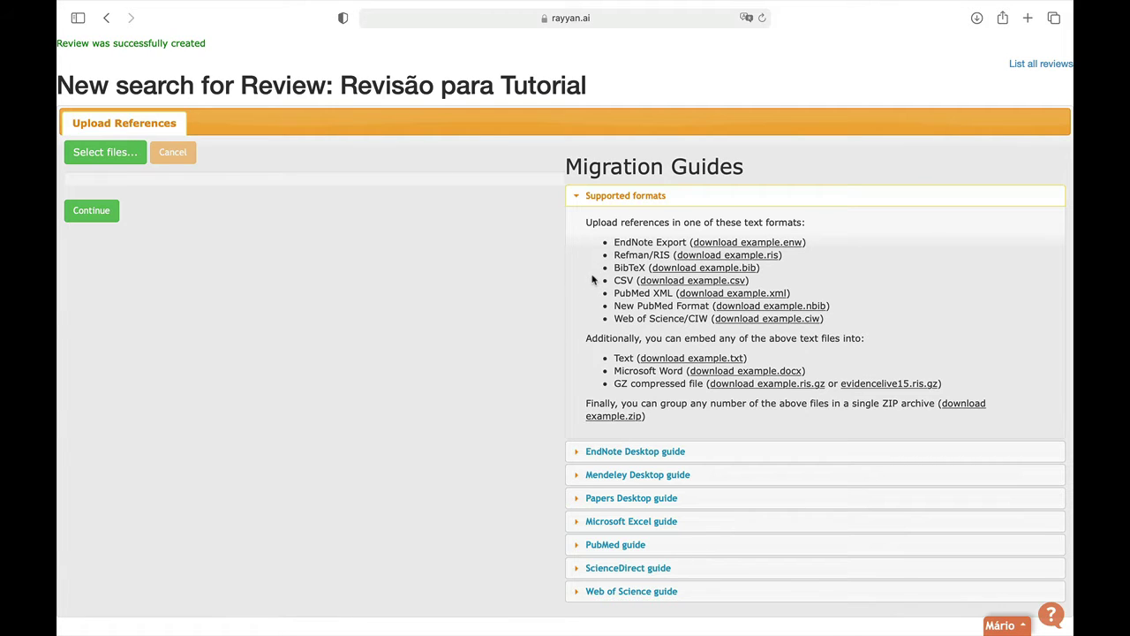
Open the example.enw file in a separate tab and read through the illustrated EndNote Desktop migration guide.
{"action": "left_click", "coordinate": [715, 244], "text": "super"}
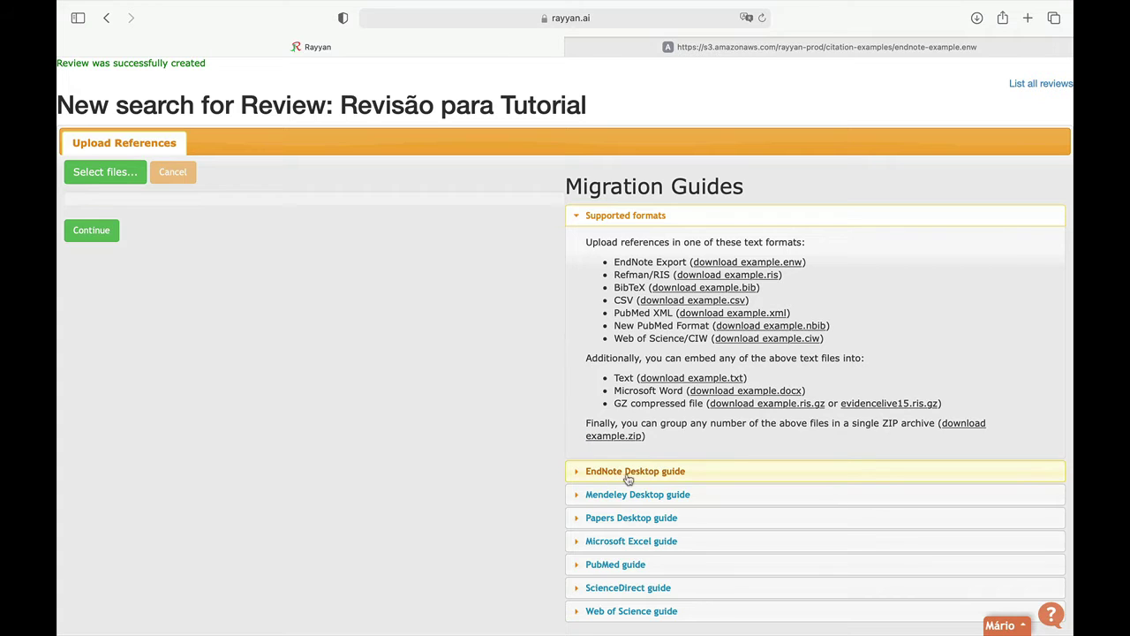
{"action": "left_click", "coordinate": [695, 480]}
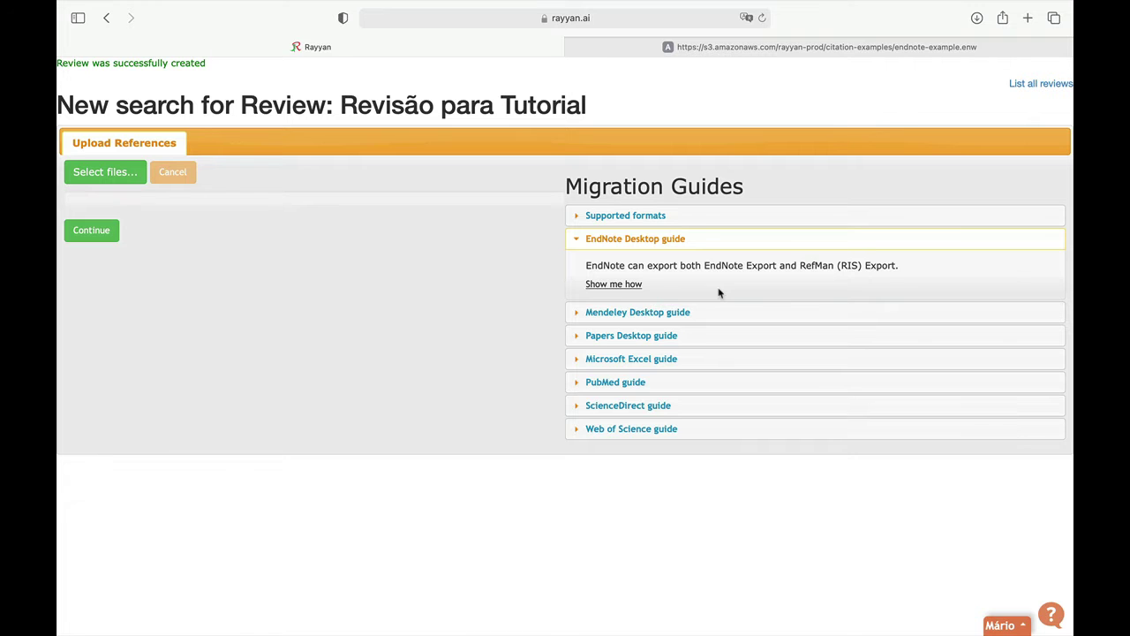
{"action": "left_click", "coordinate": [621, 286]}
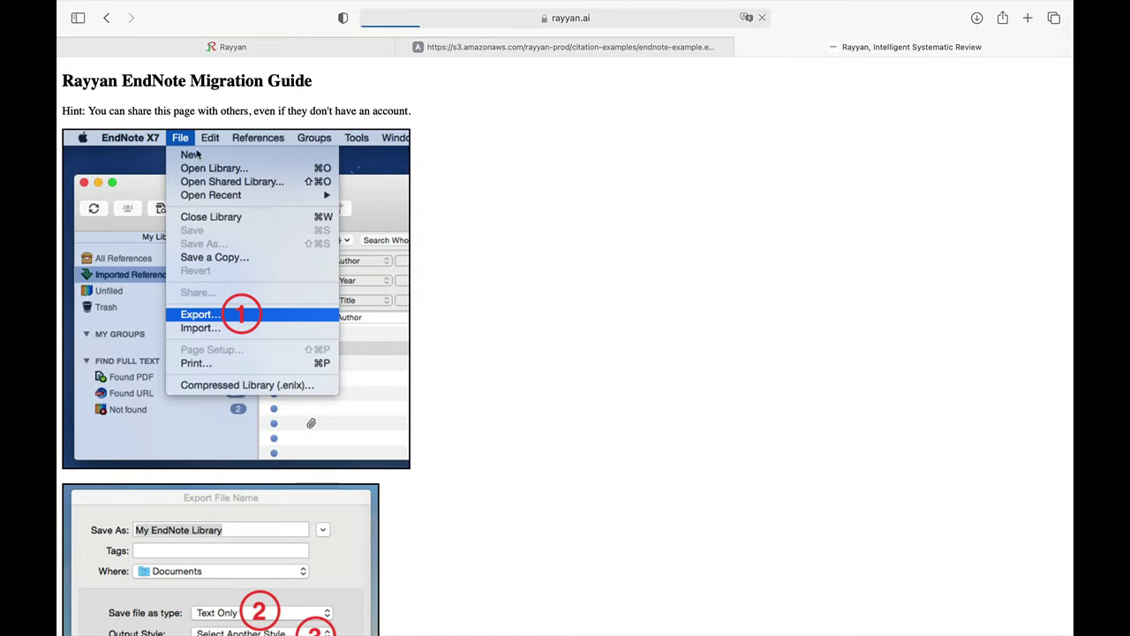
{"action": "scroll", "coordinate": [264, 276], "scroll_direction": "down", "scroll_amount": 8}
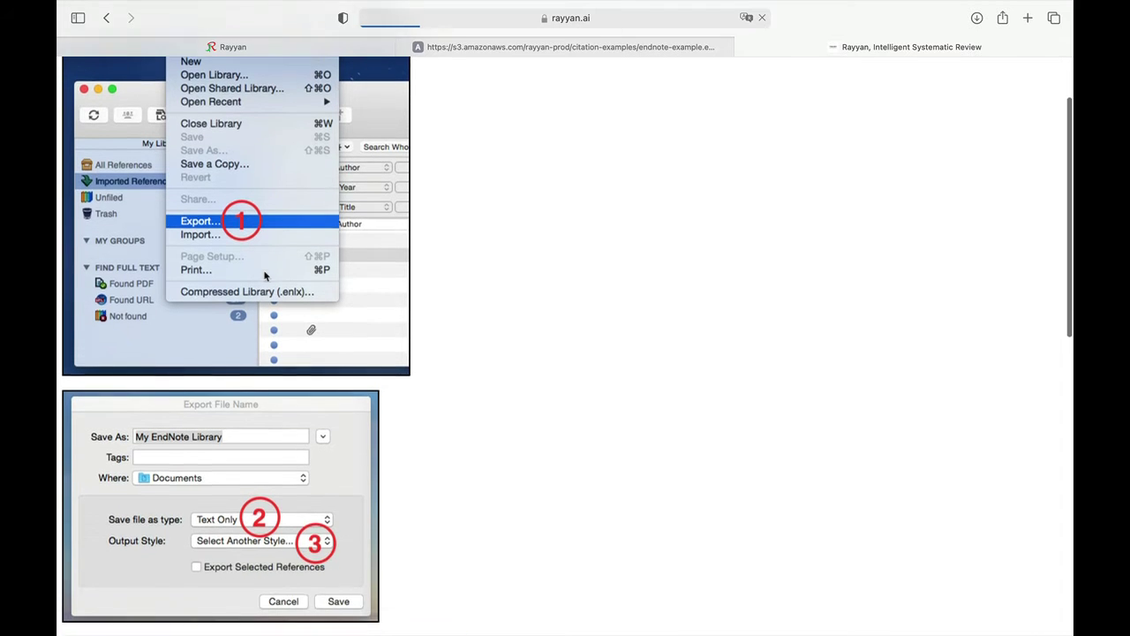
{"action": "scroll", "coordinate": [264, 277], "scroll_direction": "down", "scroll_amount": 10}
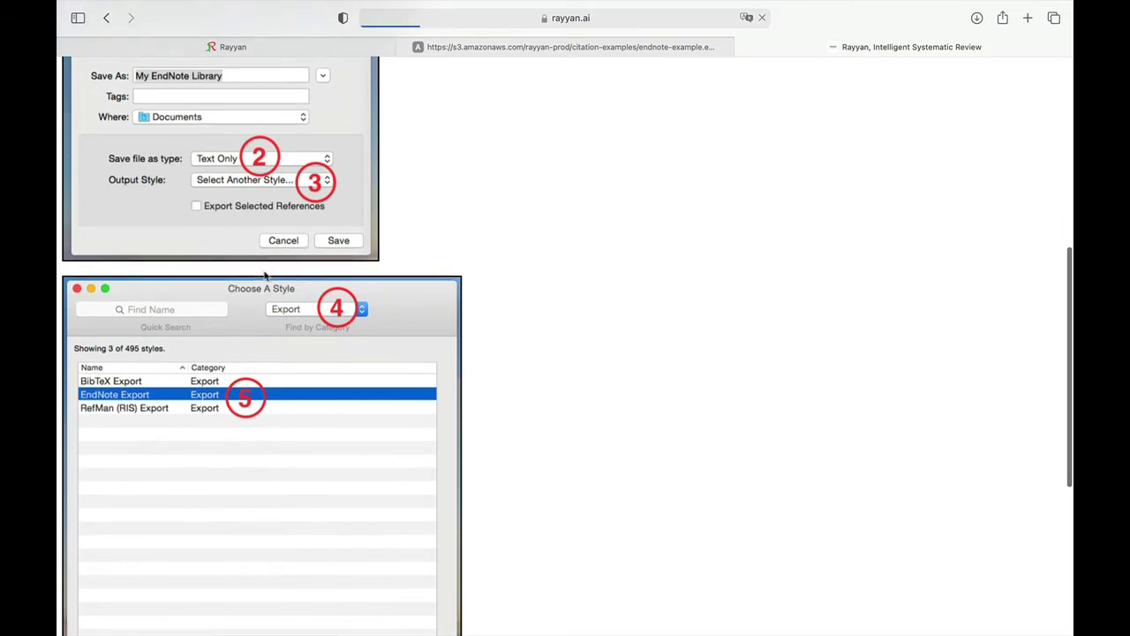
{"action": "scroll", "coordinate": [264, 276], "scroll_direction": "down", "scroll_amount": 2}
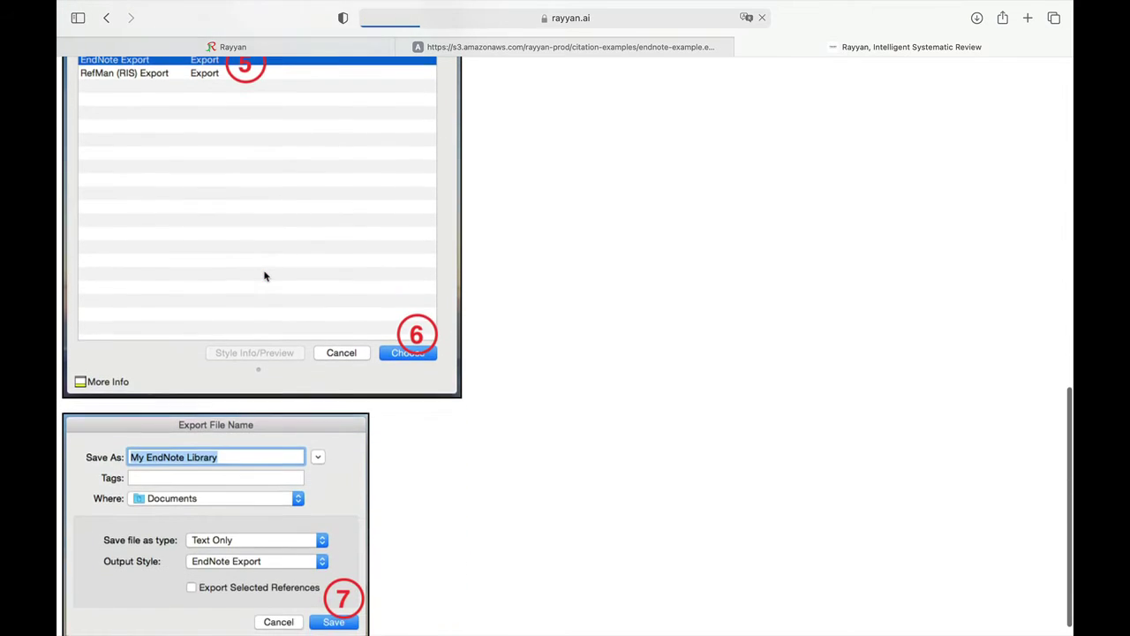
Review the EndNote migration guide from the beginning, checking the export command, file type and output style settings.
{"action": "scroll", "coordinate": [264, 276], "scroll_direction": "up", "scroll_amount": 7}
{"action": "scroll", "coordinate": [264, 276], "scroll_direction": "up", "scroll_amount": 13}
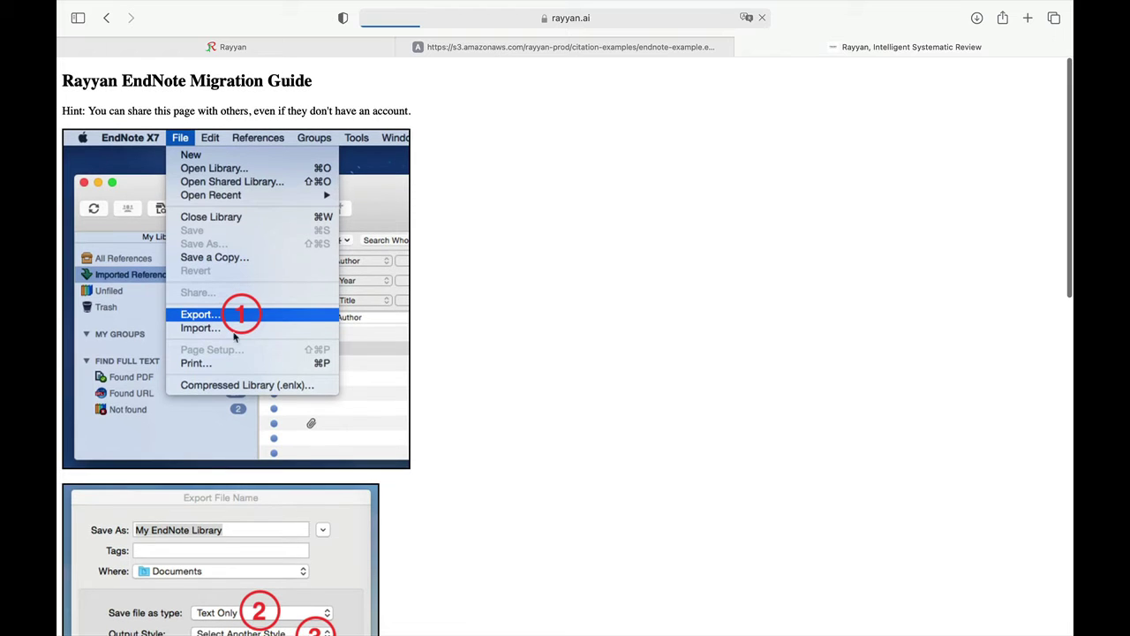
{"action": "scroll", "coordinate": [323, 399], "scroll_direction": "down", "scroll_amount": 3}
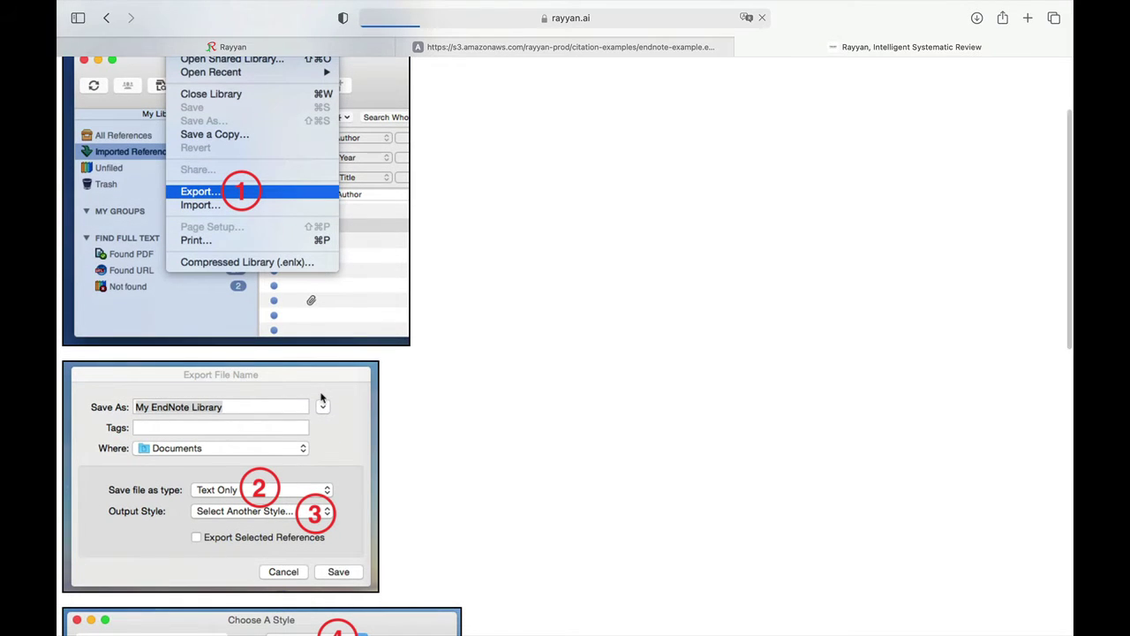
{"action": "scroll", "coordinate": [322, 399], "scroll_direction": "down", "scroll_amount": 7}
{"action": "scroll", "coordinate": [322, 399], "scroll_direction": "down", "scroll_amount": 2}
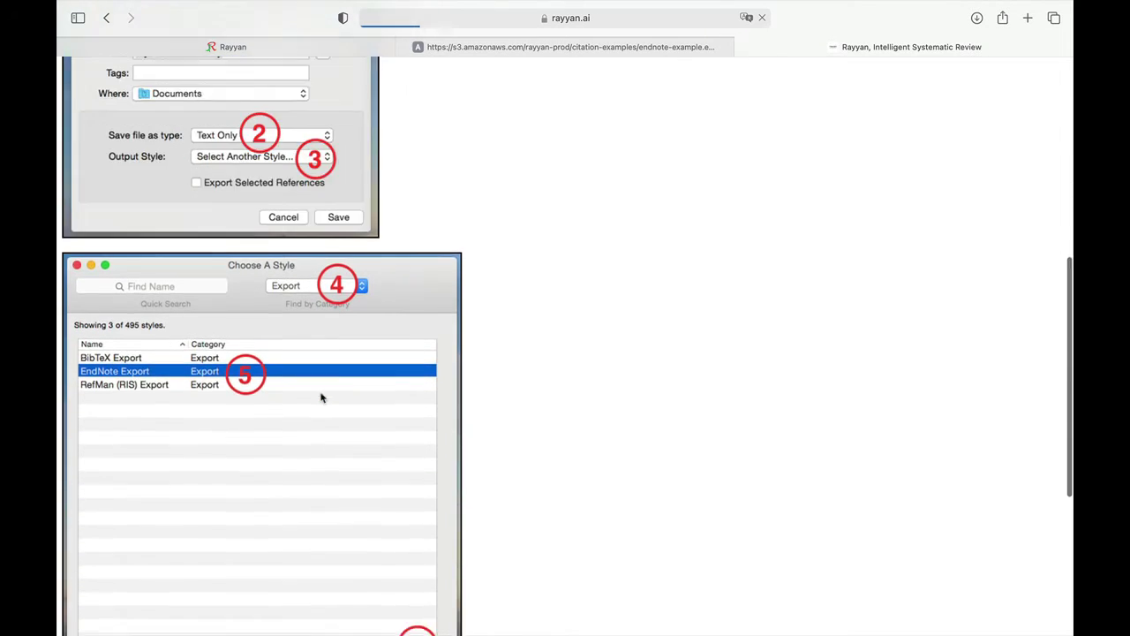
{"action": "scroll", "coordinate": [322, 399], "scroll_direction": "up", "scroll_amount": 12}
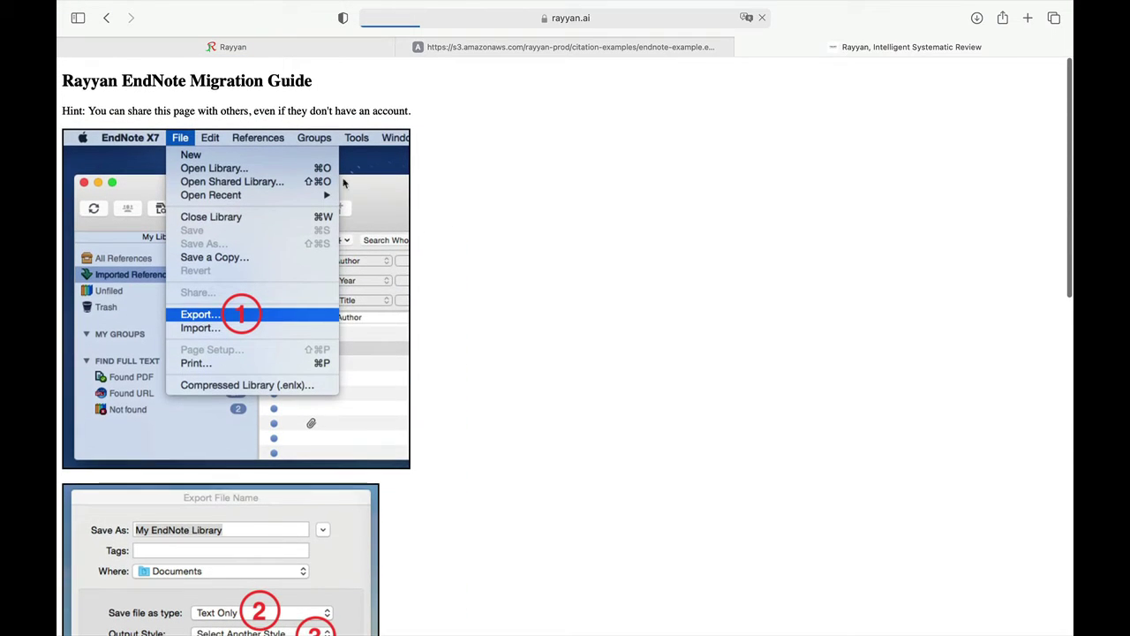
Close the EndNote example file and migration guide tabs, and return to the reference upload page.
{"action": "left_click", "coordinate": [568, 51]}
{"action": "left_click", "coordinate": [404, 47]}
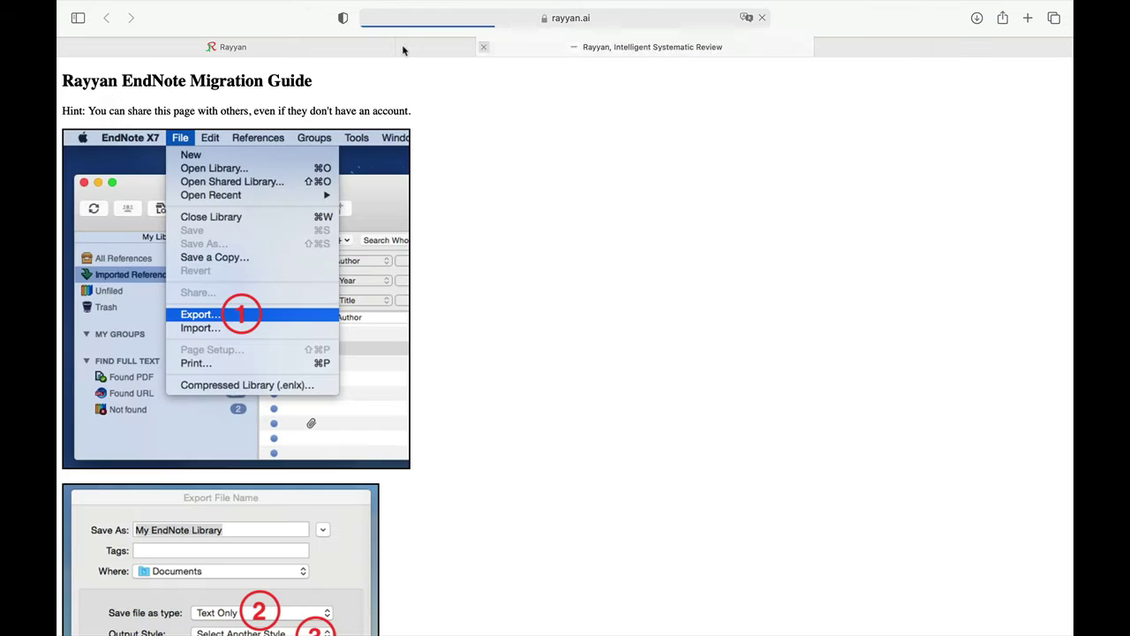
{"action": "left_click", "coordinate": [368, 49]}
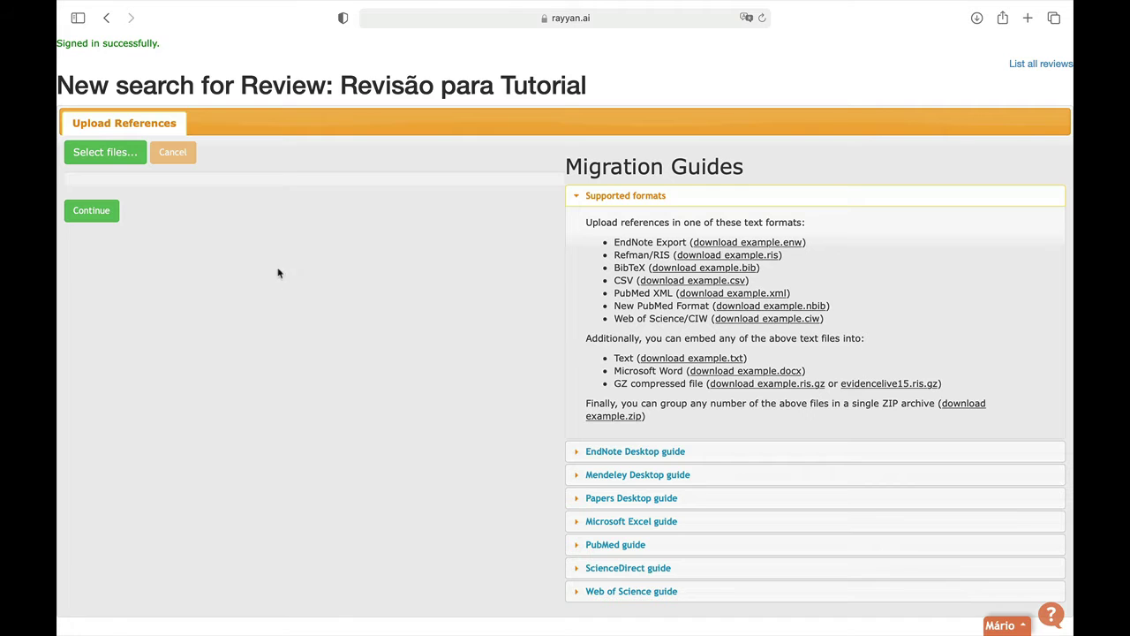
Upload the file "Revisão Sistemática.txt" from the "Exportação para Rayyan" folder as references and continue to the review.
{"action": "left_click", "coordinate": [124, 163]}
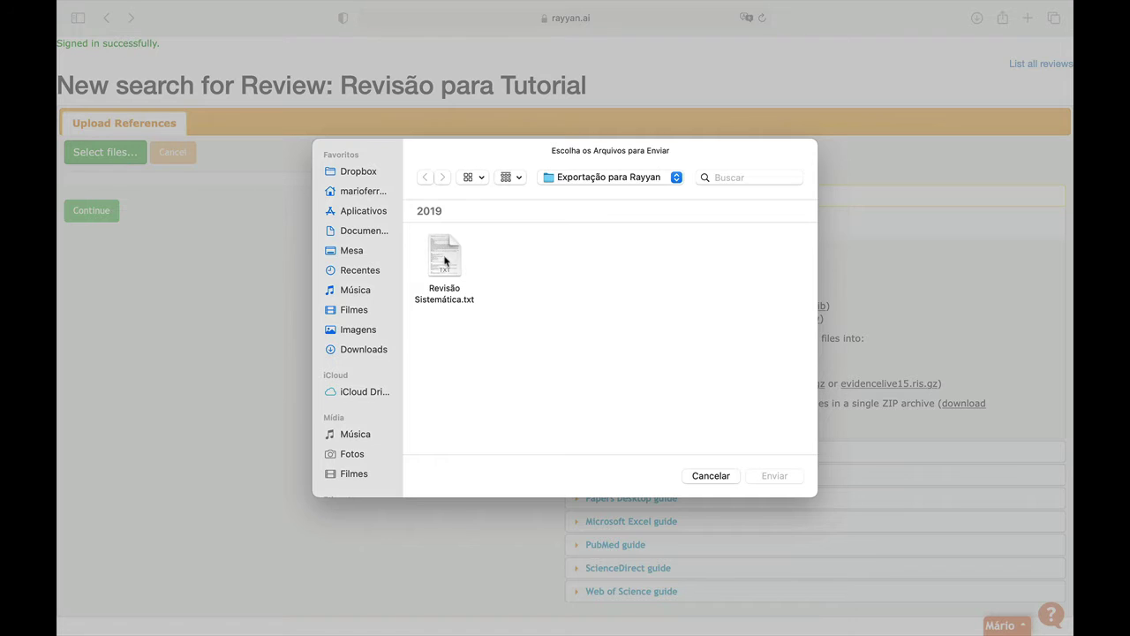
{"action": "left_click", "coordinate": [444, 259]}
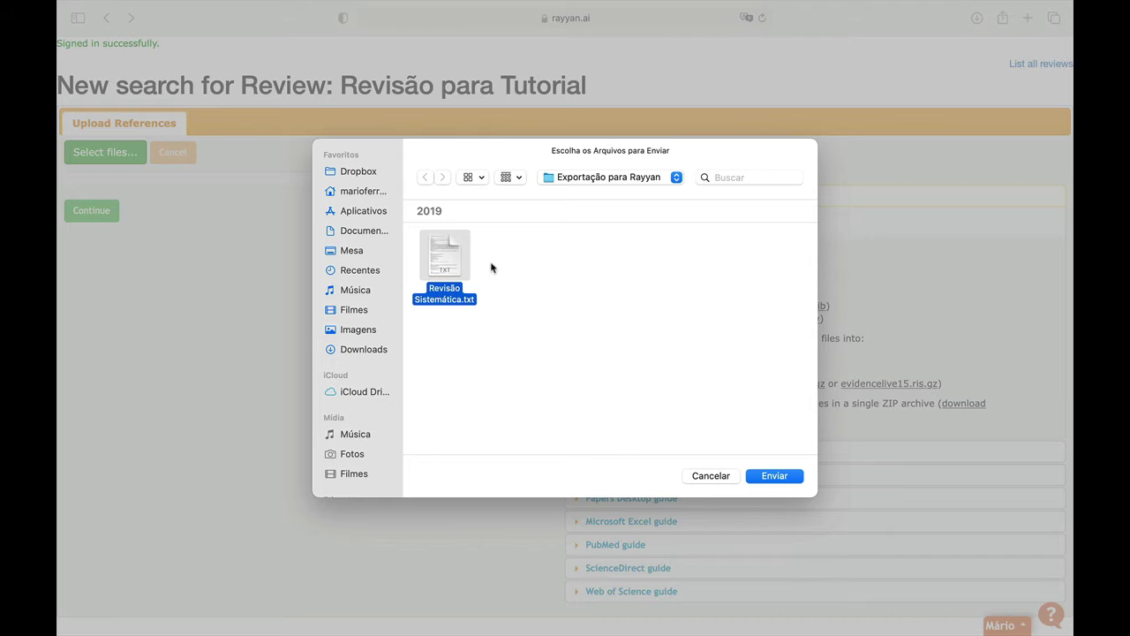
{"action": "left_click", "coordinate": [781, 477]}
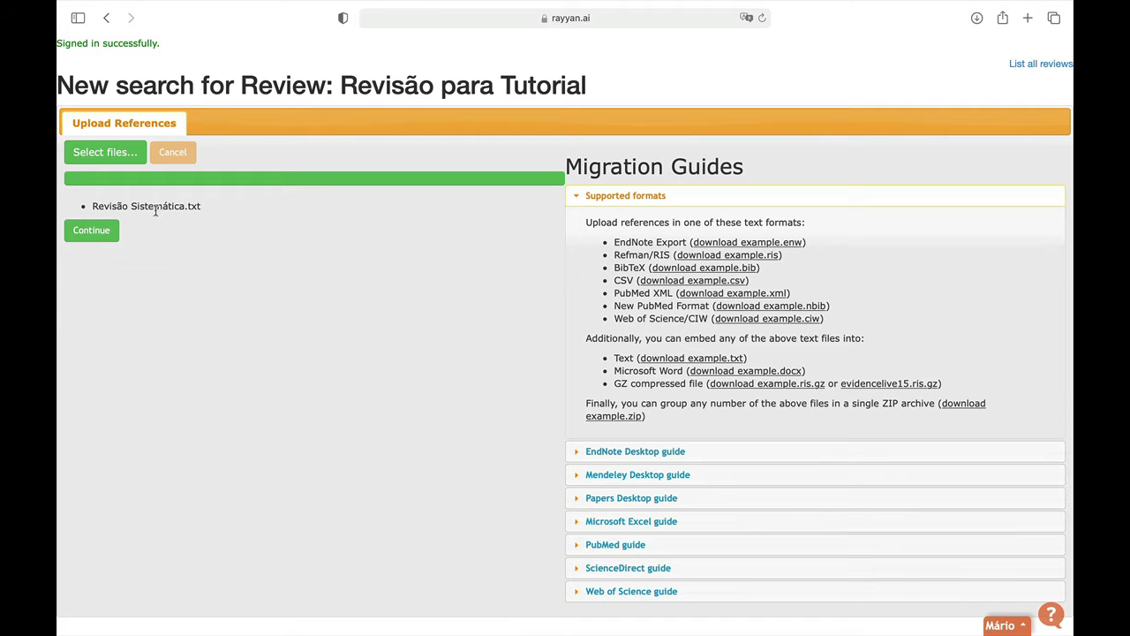
{"action": "left_click", "coordinate": [103, 231]}
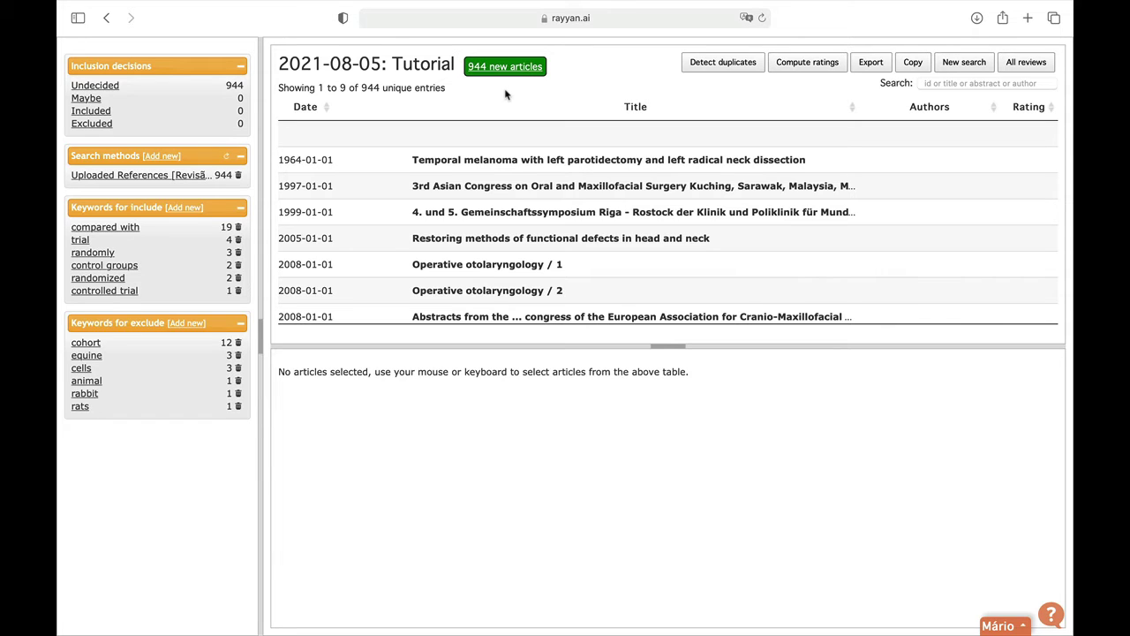
Run duplicate detection on the uploaded references and filter the article list to the unresolved possible duplicates.
{"action": "left_click", "coordinate": [718, 69]}
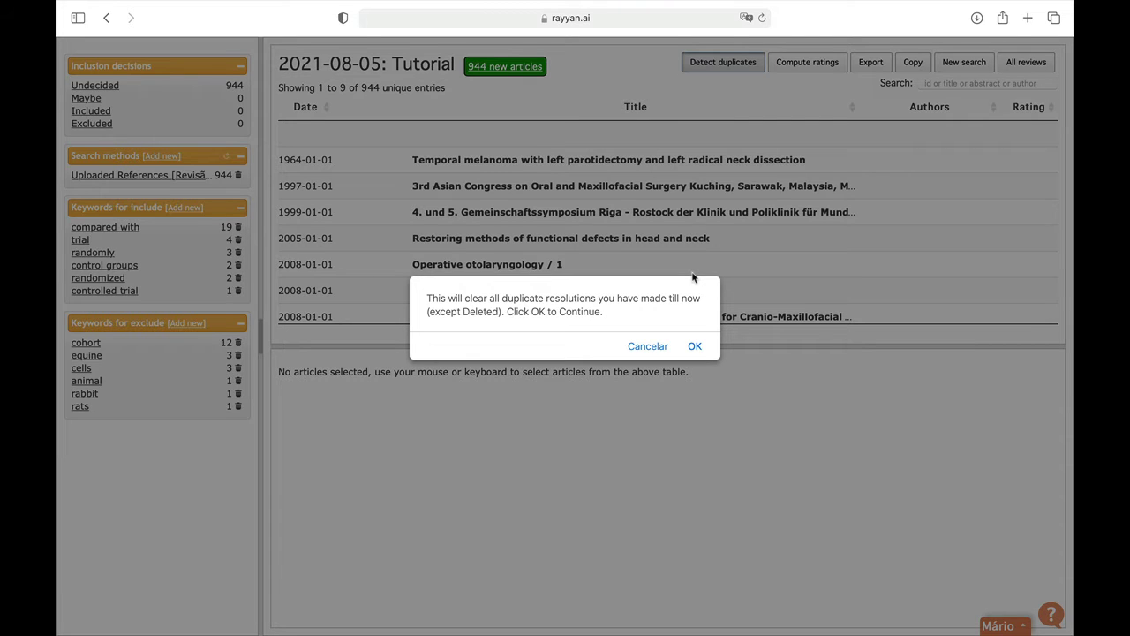
{"action": "left_click", "coordinate": [693, 347]}
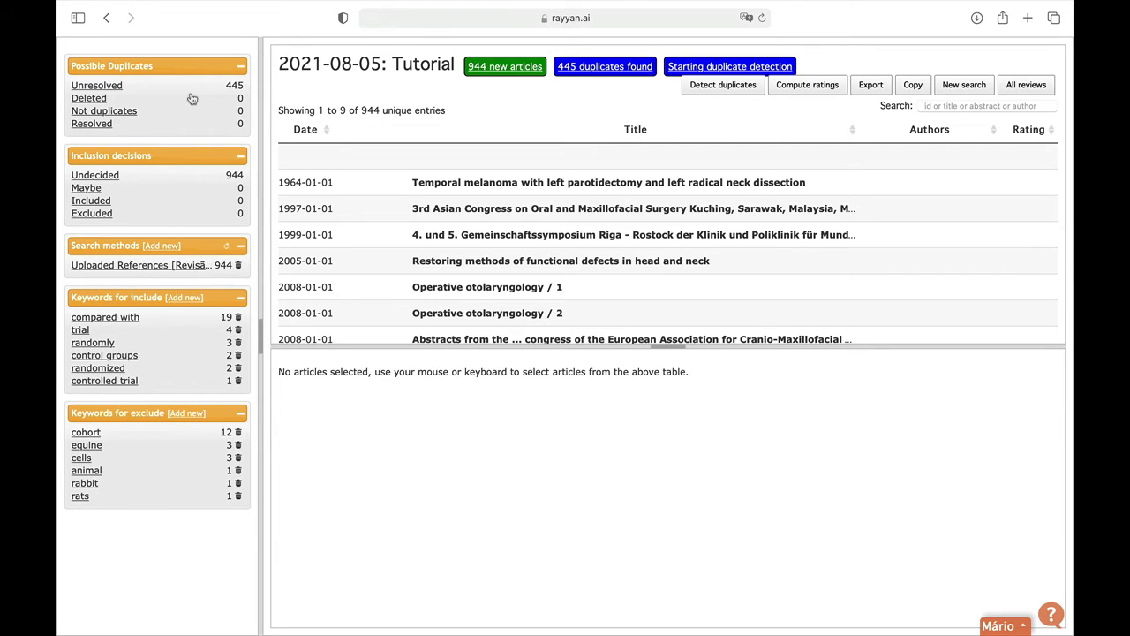
{"action": "left_click", "coordinate": [117, 87]}
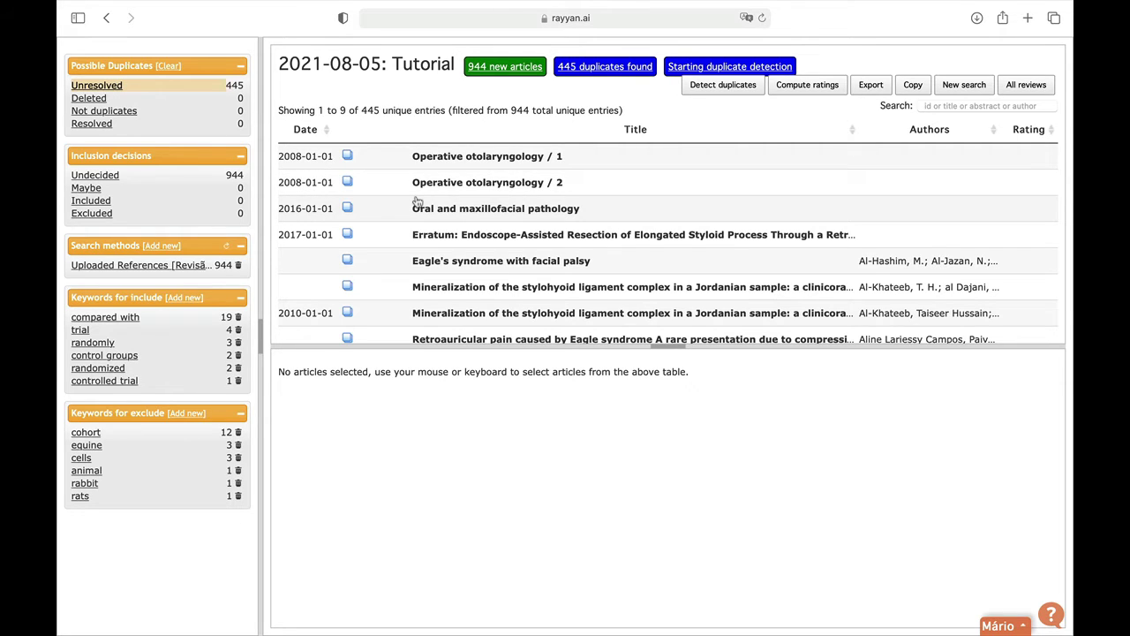
Select the undated "Bilateral hypoglossal nerve paralysis following elongated styloid process resection: case report" record and start resolving its duplicate.
{"action": "scroll", "coordinate": [464, 276], "scroll_direction": "down", "scroll_amount": 4}
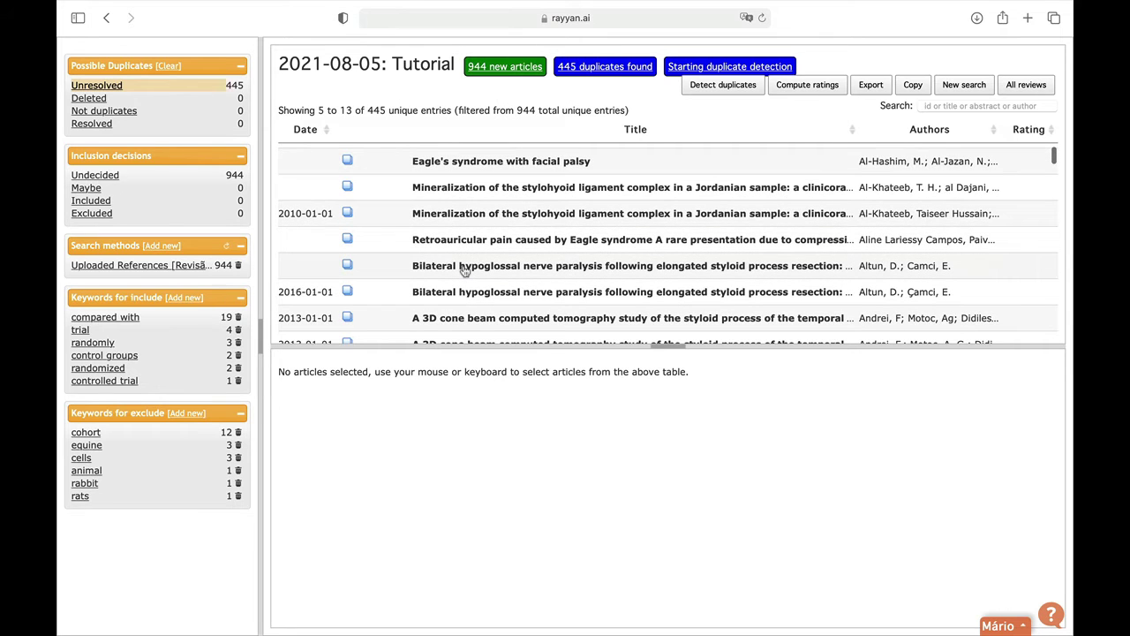
{"action": "left_click", "coordinate": [465, 270]}
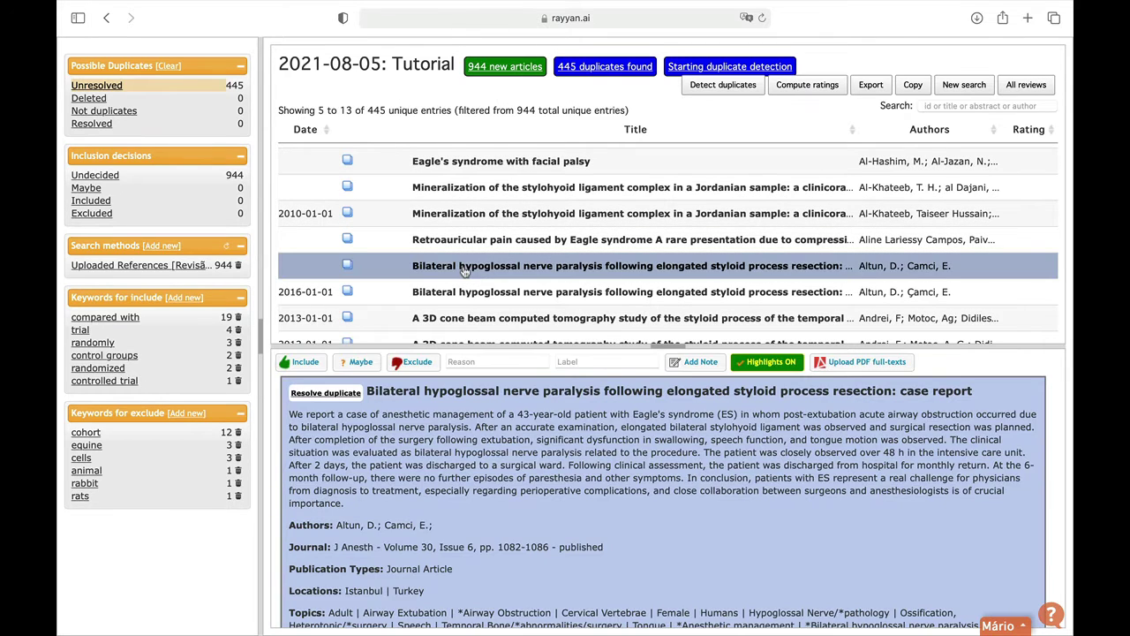
{"action": "left_click", "coordinate": [326, 394]}
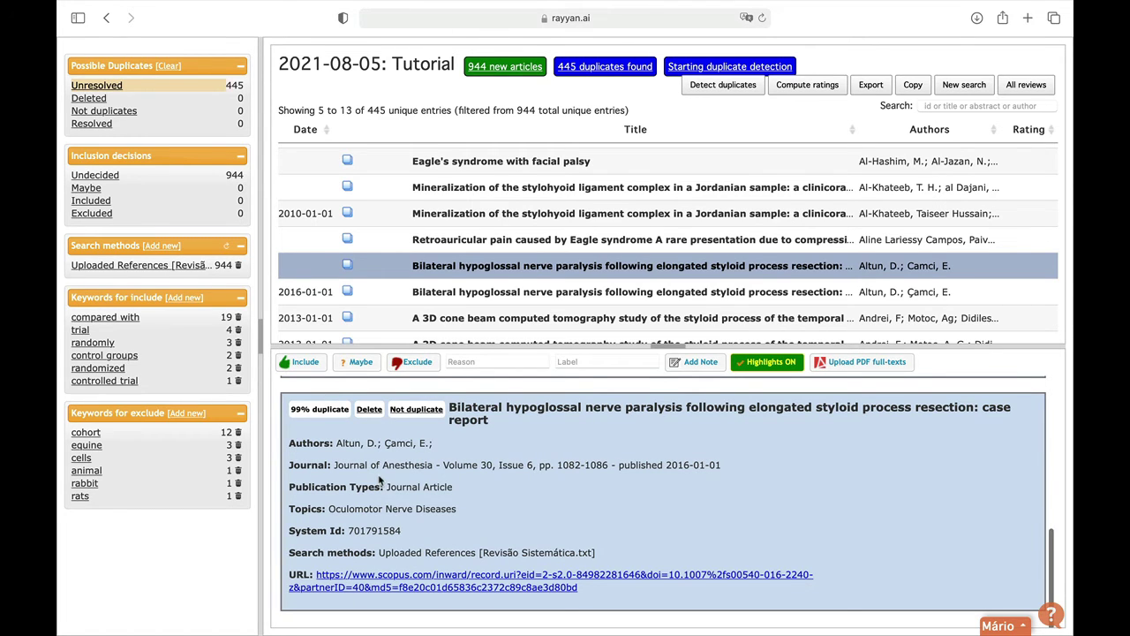
Compare the two copies of the hypoglossal nerve paralysis case report by abstract, authors, journal, pages, topics and publication date.
{"action": "scroll", "coordinate": [381, 479], "scroll_direction": "up", "scroll_amount": 5}
{"action": "scroll", "coordinate": [381, 480], "scroll_direction": "down", "scroll_amount": 5}
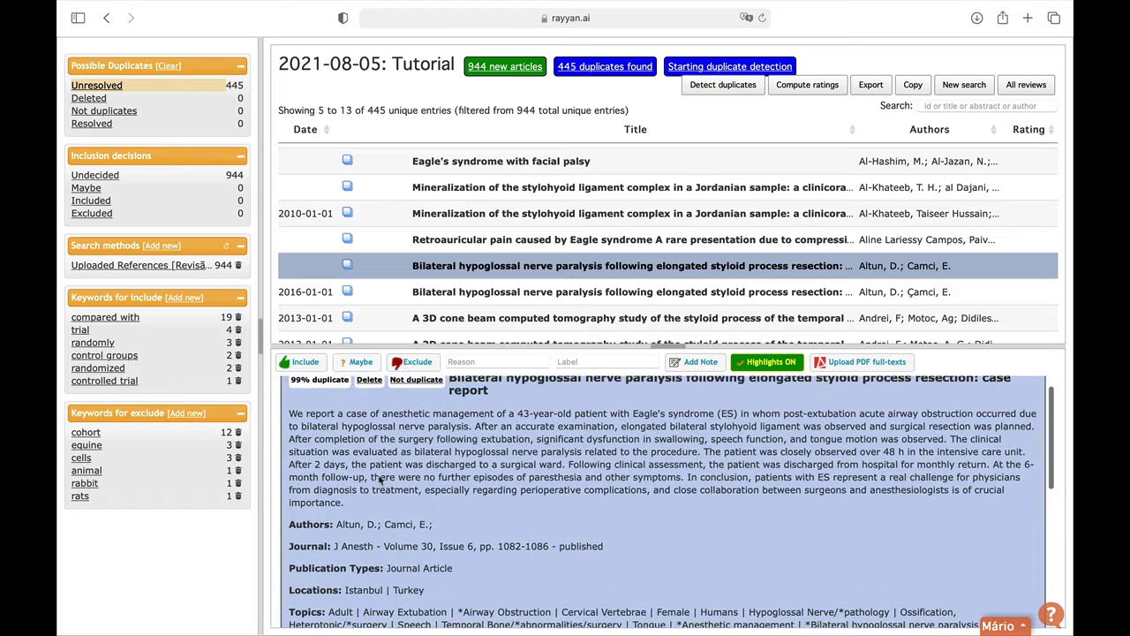
{"action": "scroll", "coordinate": [382, 479], "scroll_direction": "down", "scroll_amount": 10}
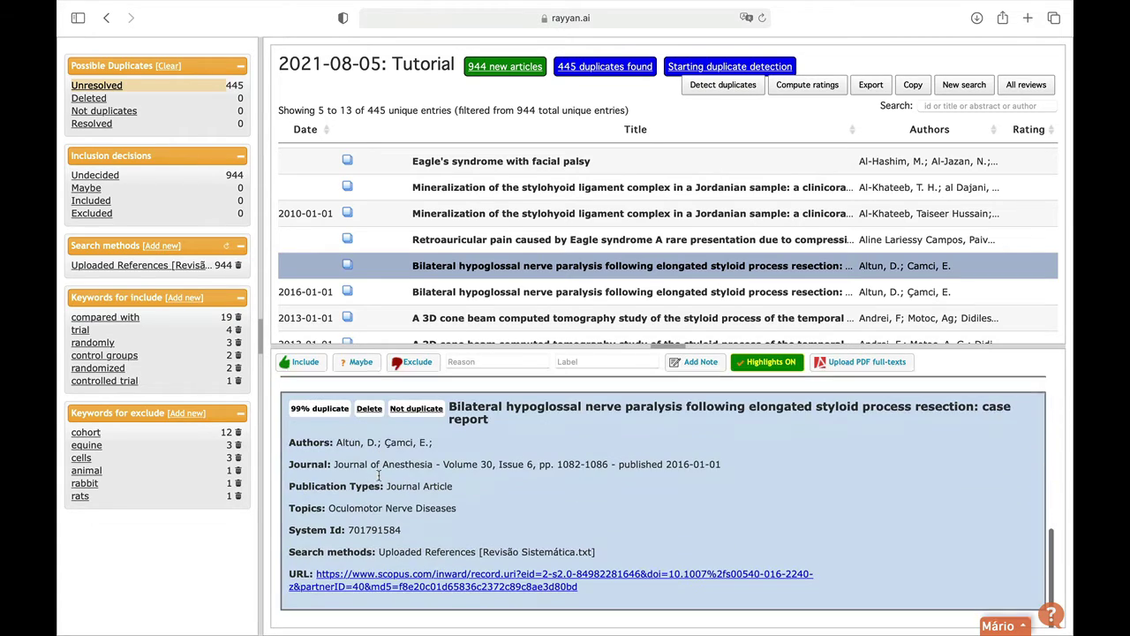
{"action": "scroll", "coordinate": [379, 479], "scroll_direction": "up", "scroll_amount": 5}
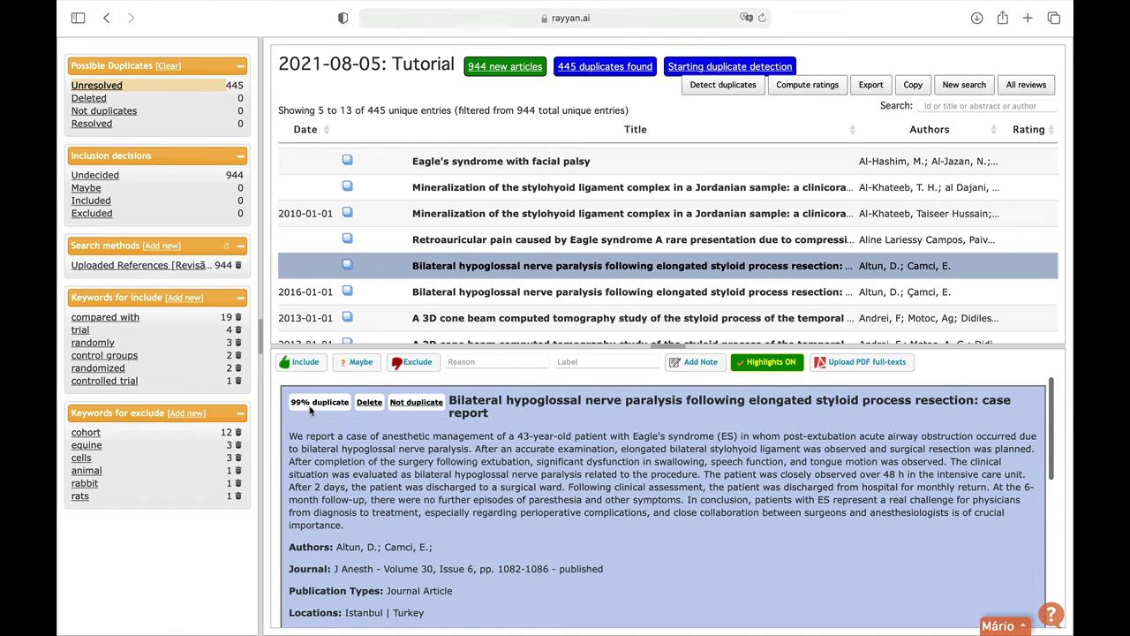
{"action": "scroll", "coordinate": [339, 442], "scroll_direction": "down", "scroll_amount": 8}
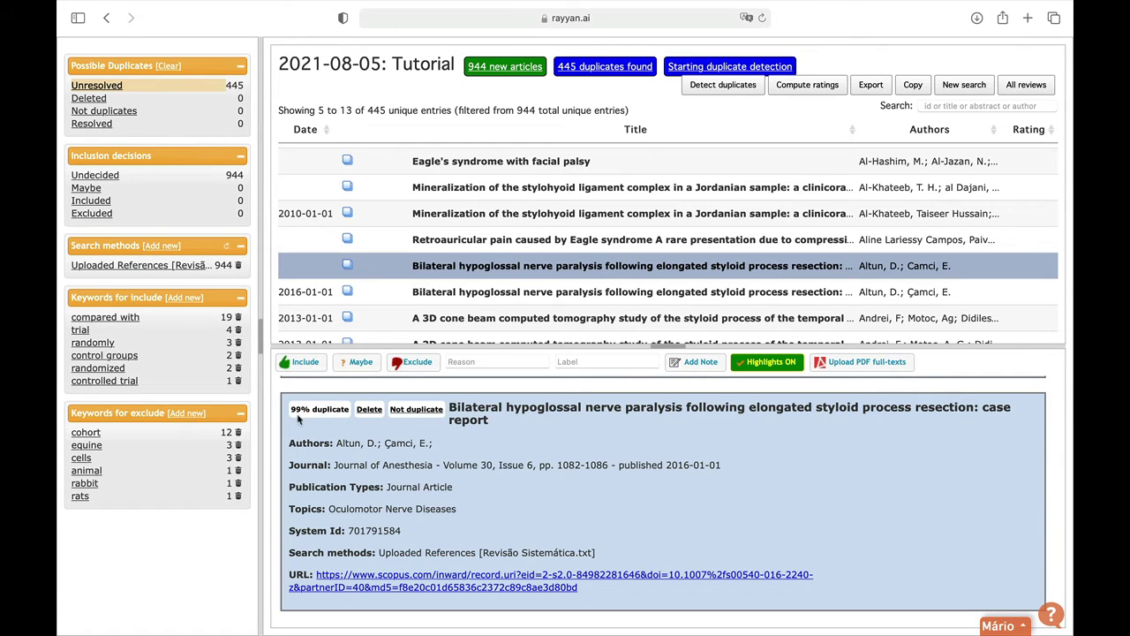
{"action": "scroll", "coordinate": [341, 445], "scroll_direction": "up", "scroll_amount": 5}
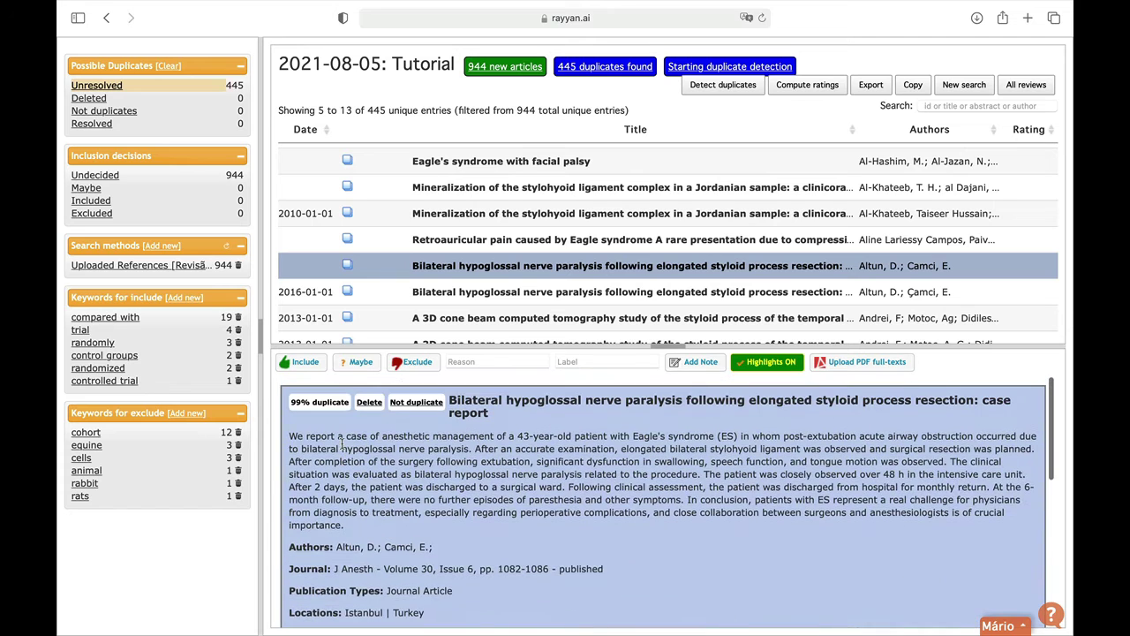
{"action": "scroll", "coordinate": [341, 445], "scroll_direction": "down", "scroll_amount": 5}
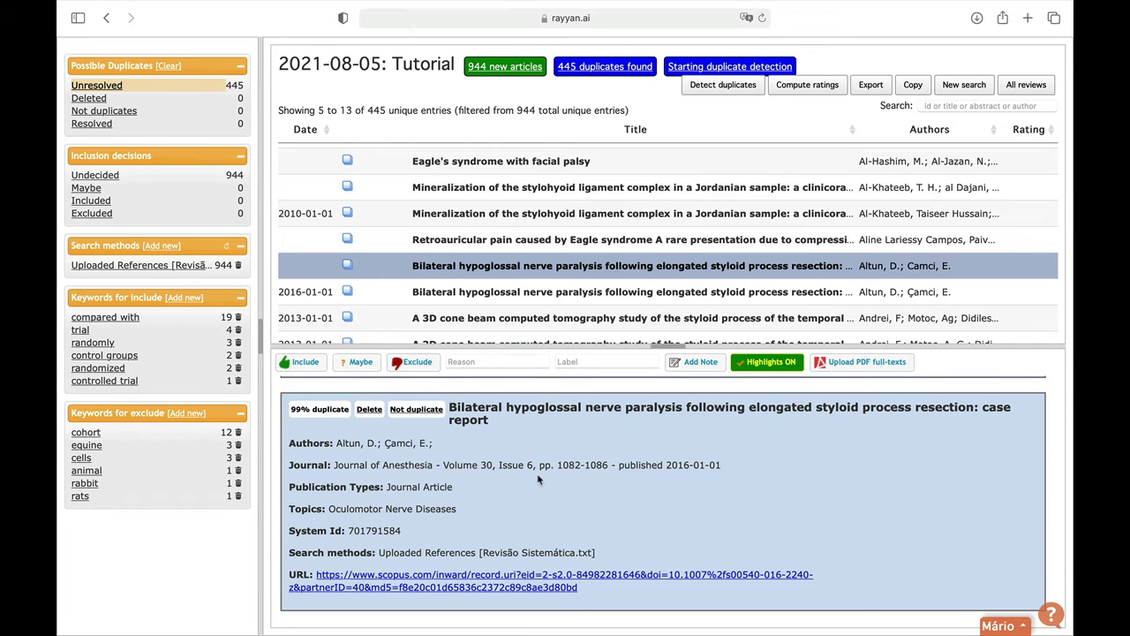
{"action": "scroll", "coordinate": [537, 473], "scroll_direction": "up", "scroll_amount": 3}
{"action": "scroll", "coordinate": [537, 473], "scroll_direction": "down", "scroll_amount": 3}
{"action": "scroll", "coordinate": [536, 473], "scroll_direction": "up", "scroll_amount": 5}
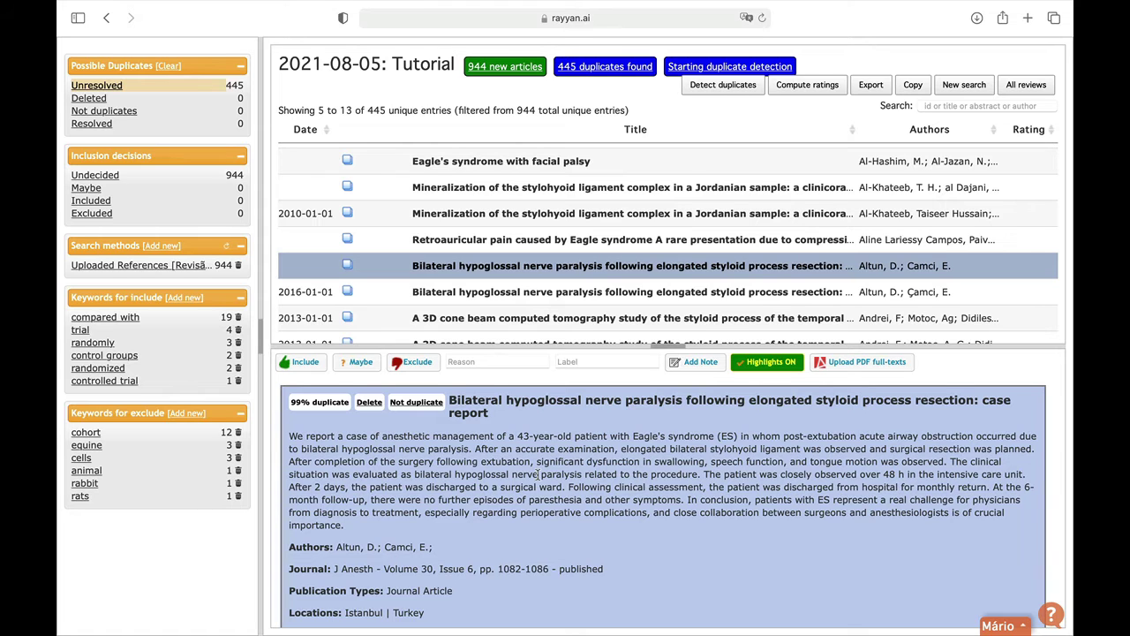
{"action": "scroll", "coordinate": [538, 474], "scroll_direction": "down", "scroll_amount": 2}
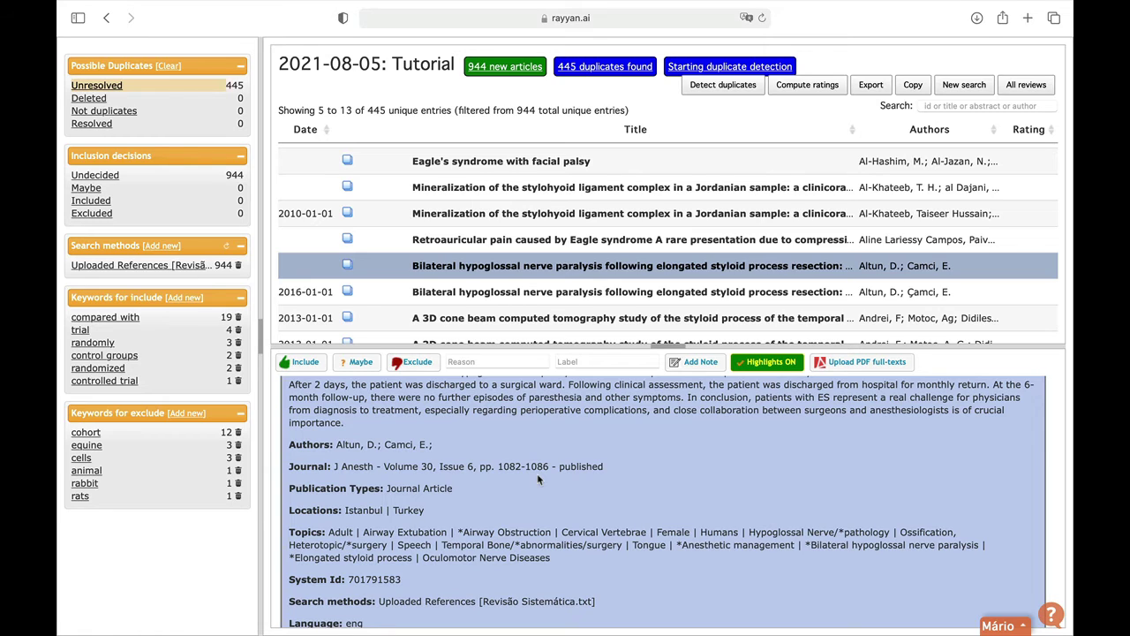
{"action": "scroll", "coordinate": [537, 473], "scroll_direction": "down", "scroll_amount": 1}
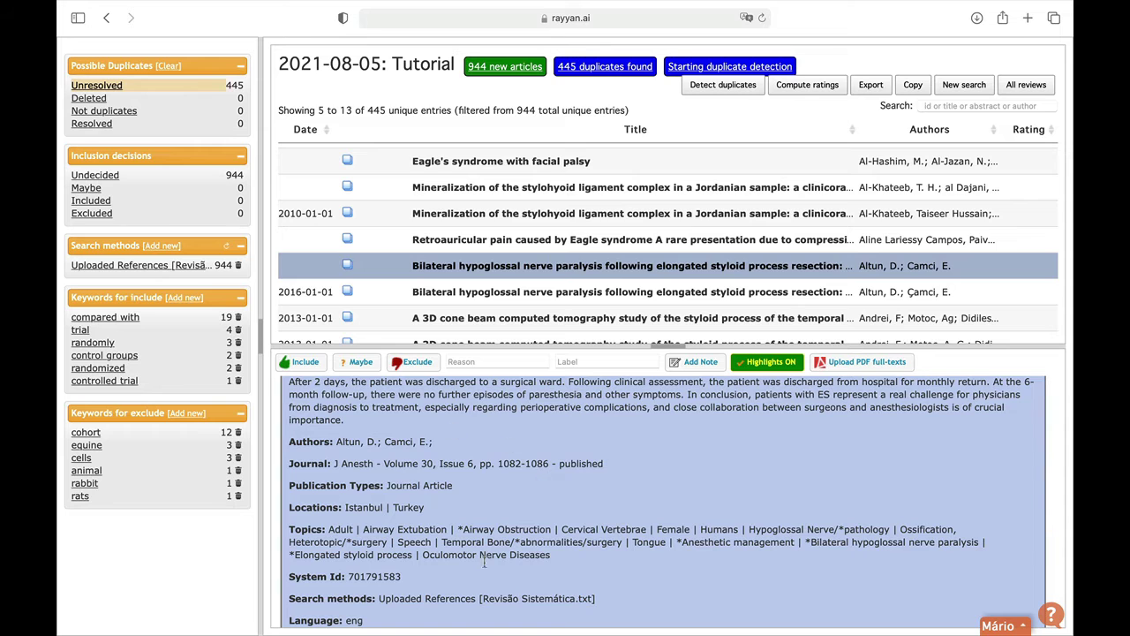
{"action": "scroll", "coordinate": [491, 482], "scroll_direction": "up", "scroll_amount": 2}
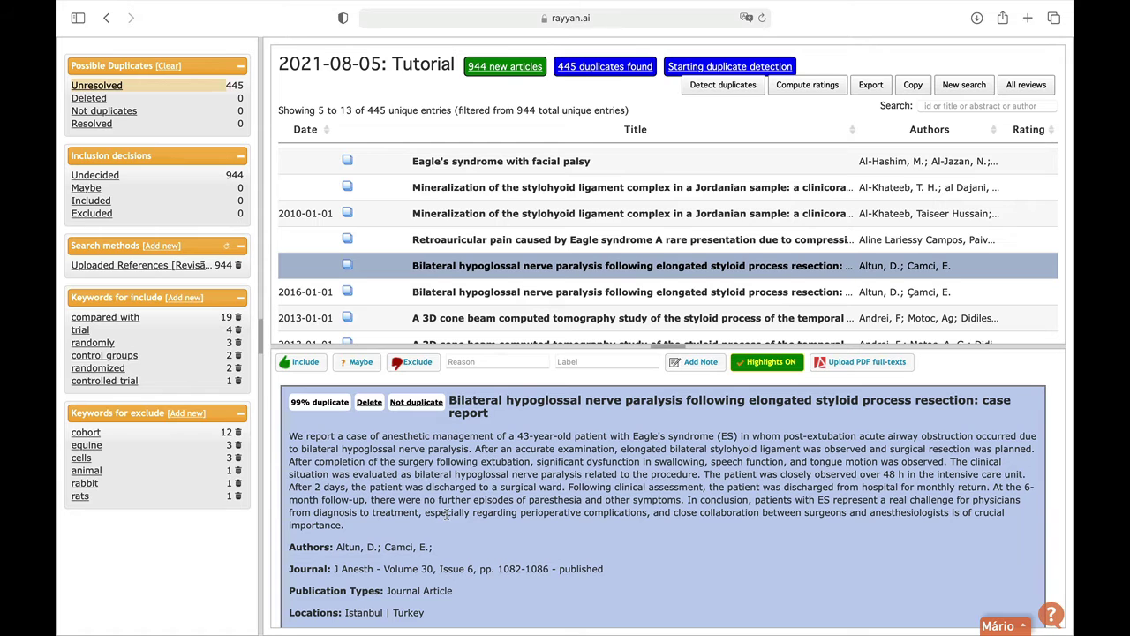
{"action": "scroll", "coordinate": [445, 514], "scroll_direction": "down", "scroll_amount": 2}
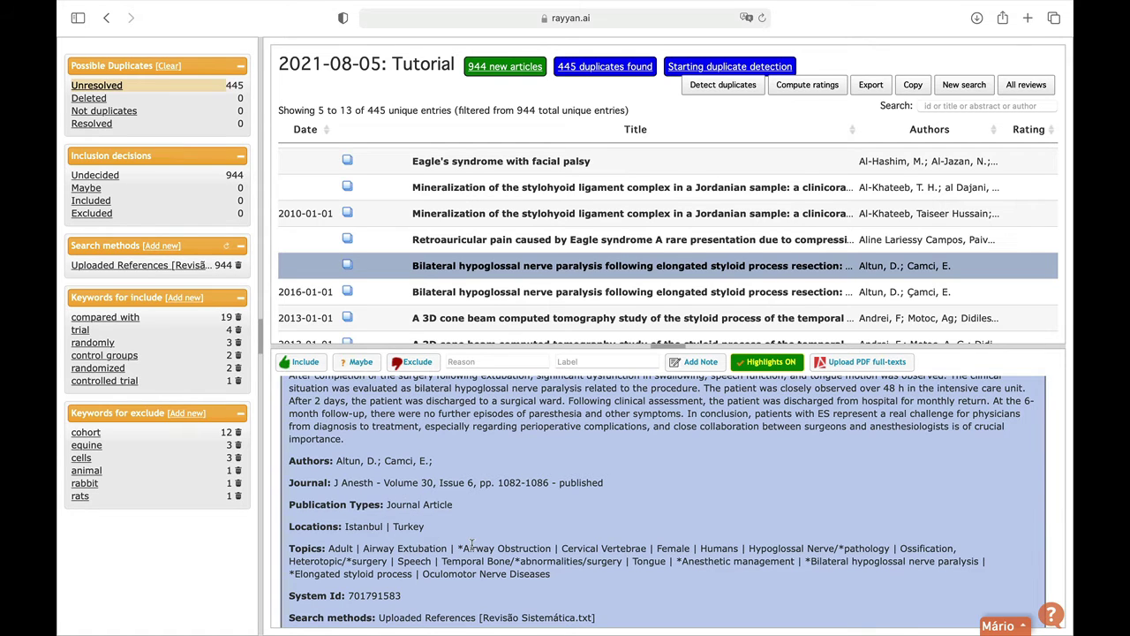
{"action": "scroll", "coordinate": [473, 544], "scroll_direction": "down", "scroll_amount": 3}
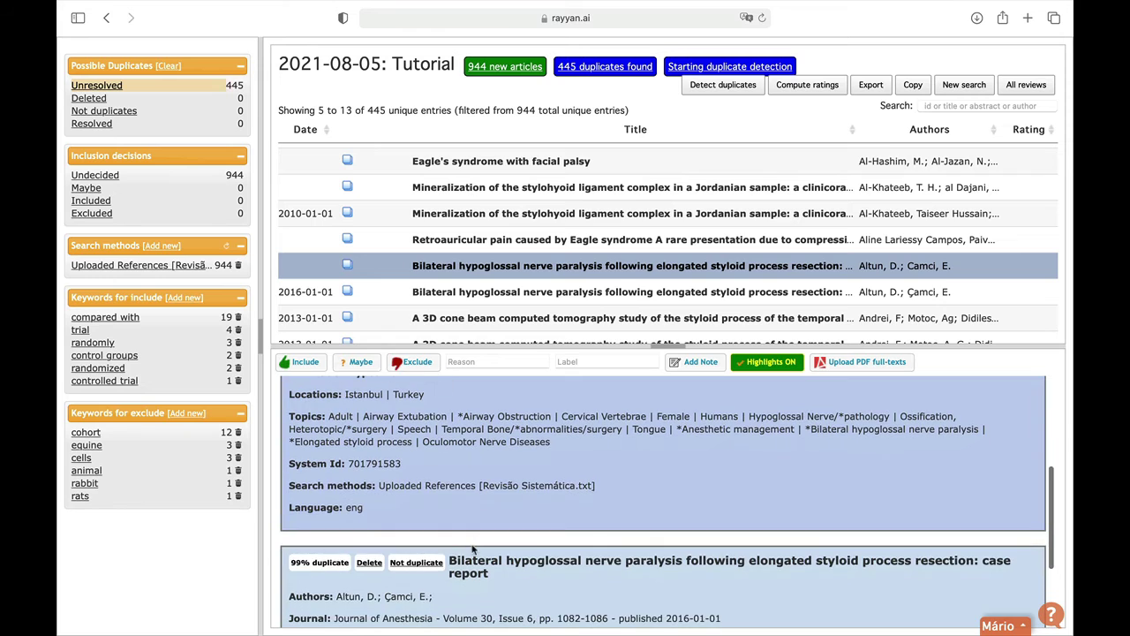
{"action": "scroll", "coordinate": [473, 547], "scroll_direction": "down", "scroll_amount": 4}
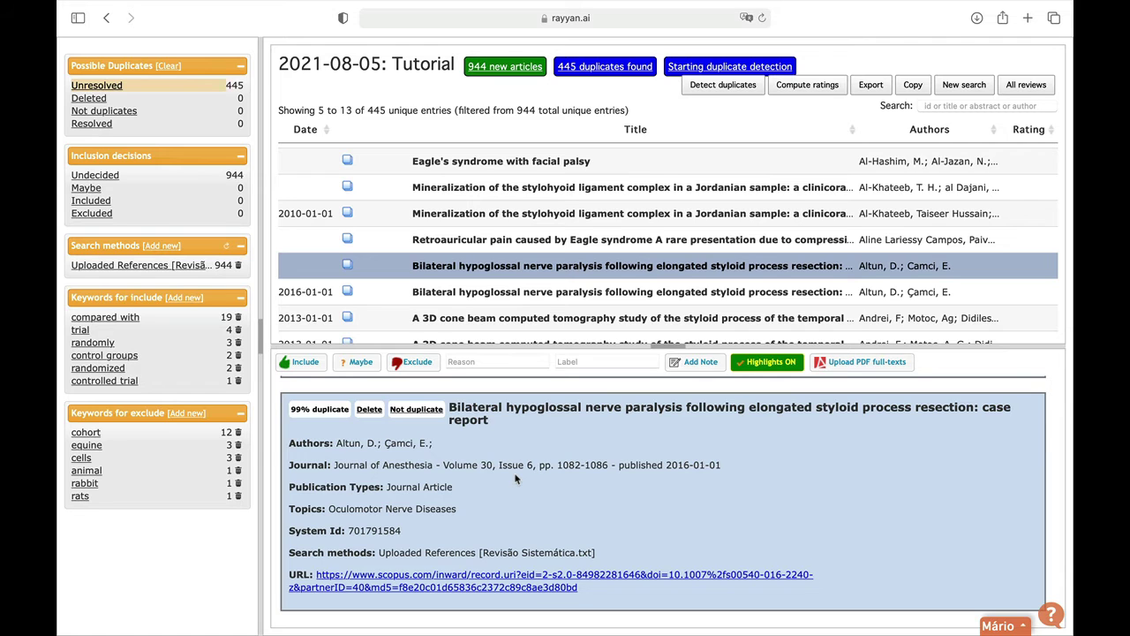
{"action": "scroll", "coordinate": [516, 478], "scroll_direction": "up", "scroll_amount": 3}
{"action": "scroll", "coordinate": [520, 468], "scroll_direction": "down", "scroll_amount": 3}
Delete the Journal of Anesthesia copy dated 2016-01-01 that has no abstract, keeping the J Anesth record with the abstract.
{"action": "scroll", "coordinate": [474, 457], "scroll_direction": "up", "scroll_amount": 5}
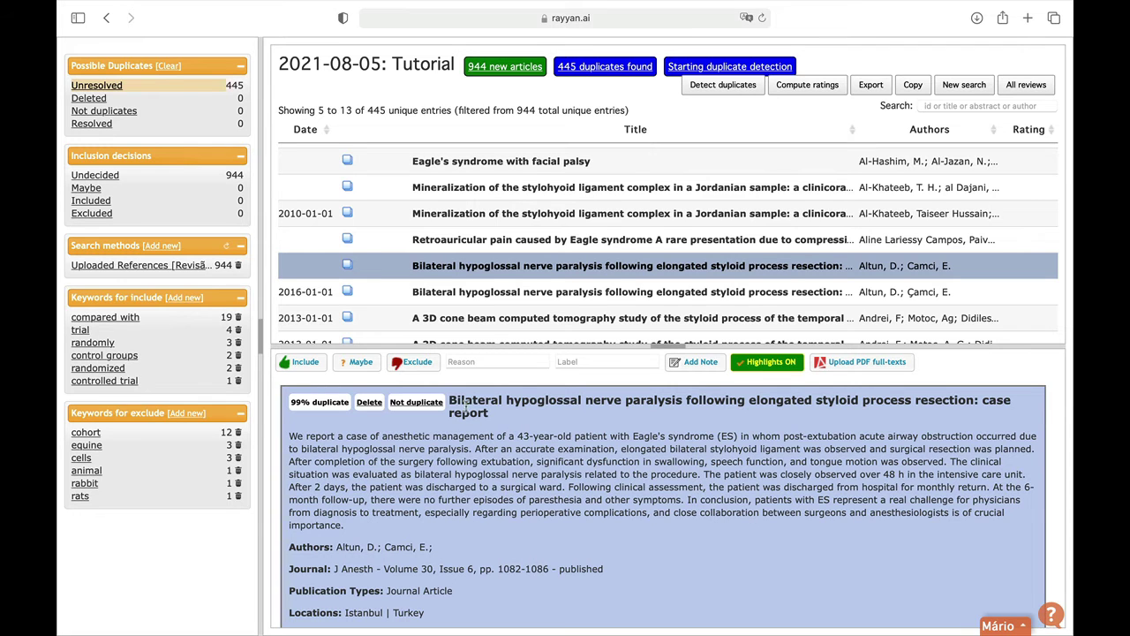
{"action": "scroll", "coordinate": [441, 429], "scroll_direction": "down", "scroll_amount": 5}
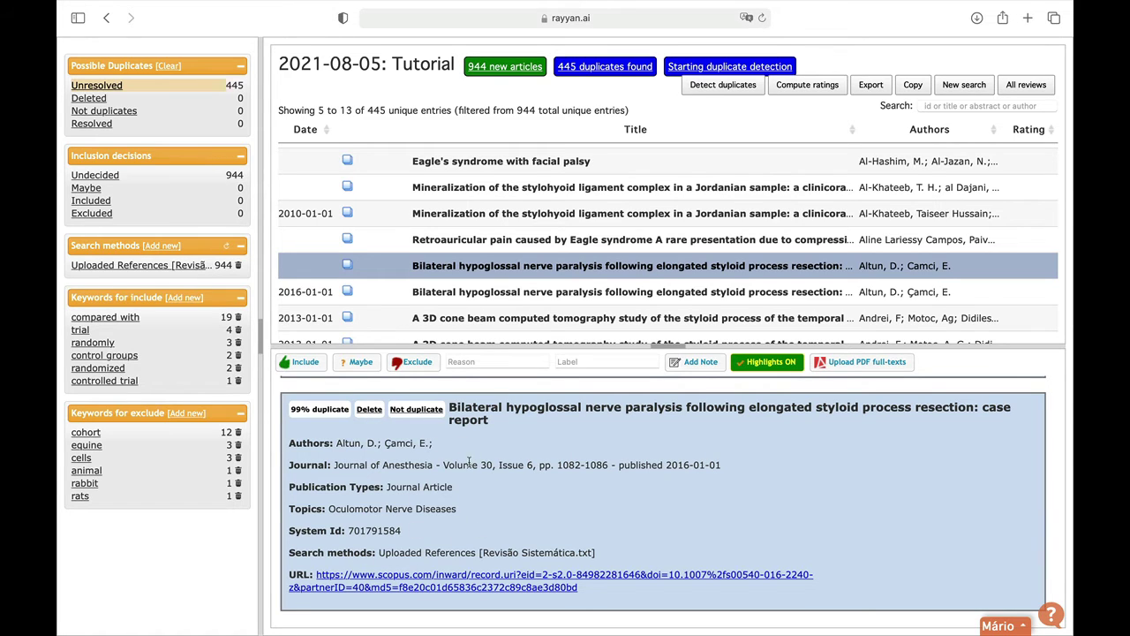
{"action": "left_click", "coordinate": [369, 409]}
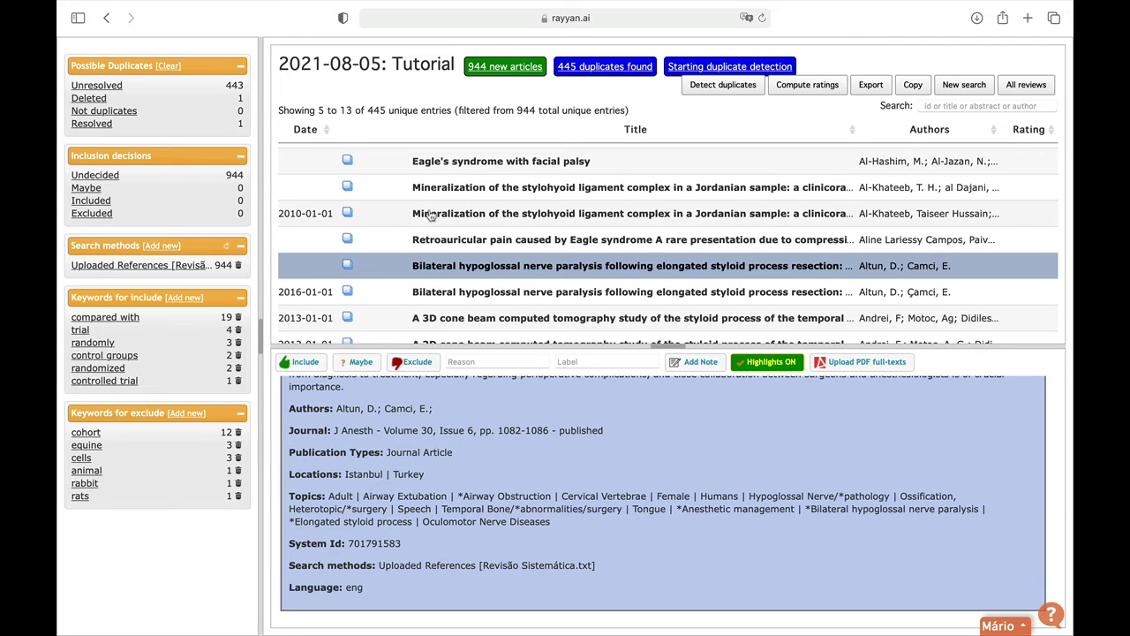
Deselect the resolved article and open the first 2013 record of "A 3D cone beam computed tomography study of the styloid process of the temporal bone".
{"action": "scroll", "coordinate": [517, 281], "scroll_direction": "down", "scroll_amount": 2}
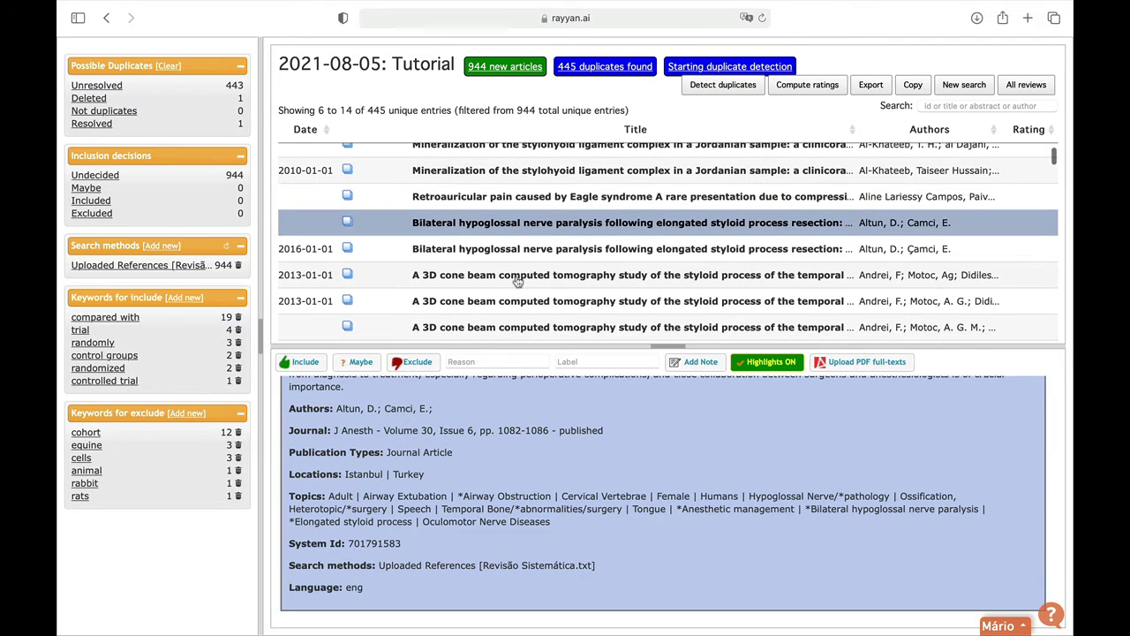
{"action": "left_click", "coordinate": [509, 233]}
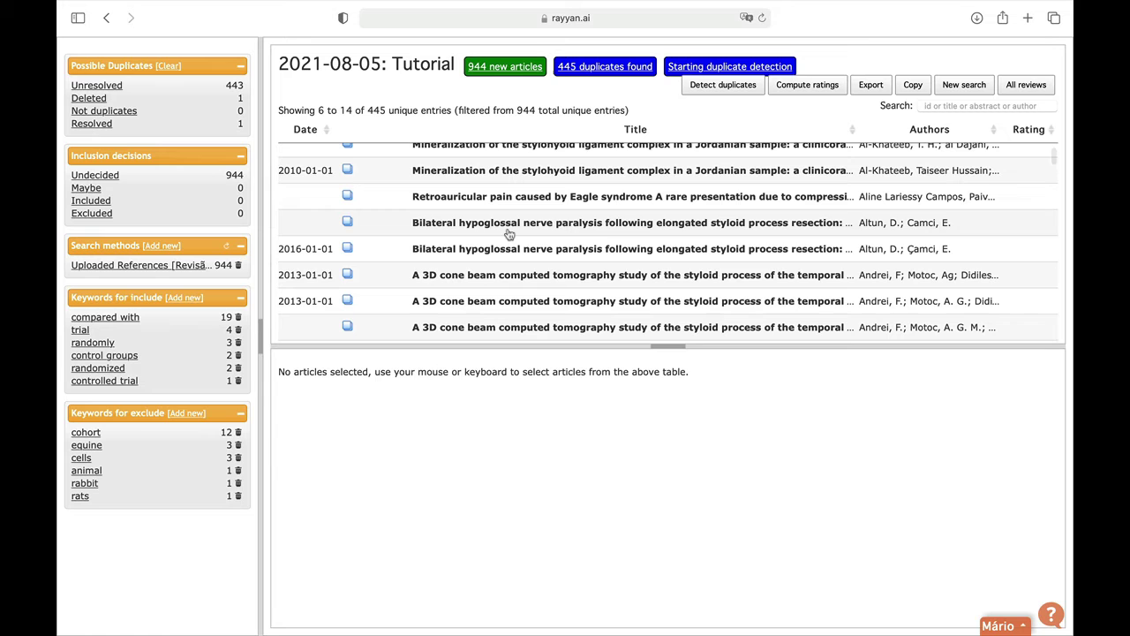
{"action": "left_click", "coordinate": [488, 276]}
{"action": "scroll", "coordinate": [488, 277], "scroll_direction": "down", "scroll_amount": 4}
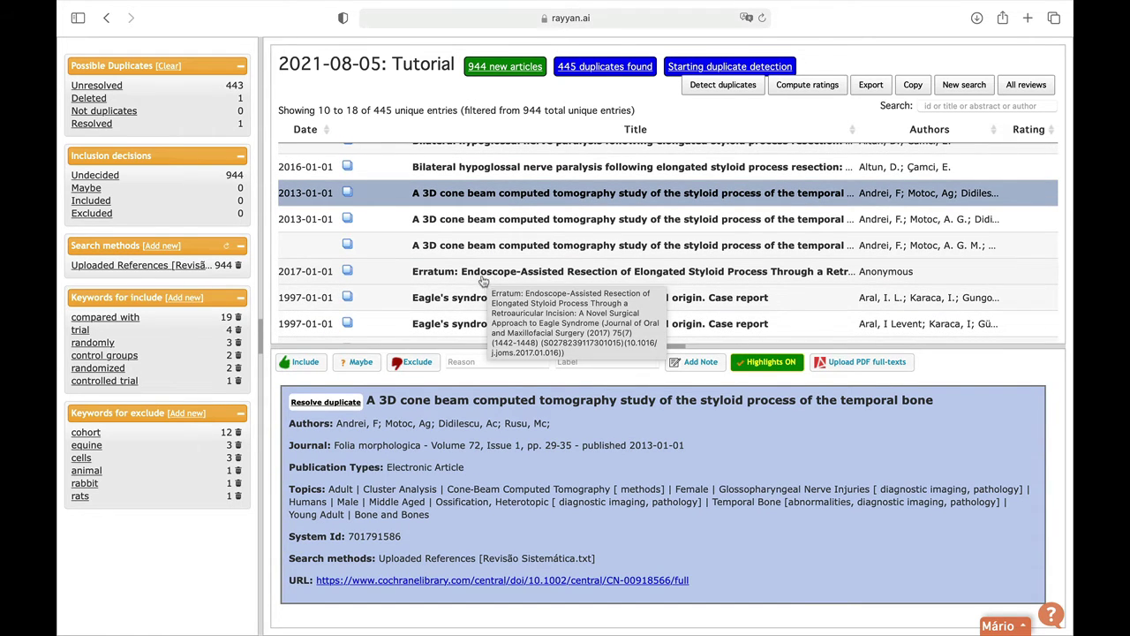
Start resolving the duplicates of the 2013 3D cone beam tomography study and compare its three copies by abstract, authors, journal, topics and publication type.
{"action": "left_click", "coordinate": [344, 403]}
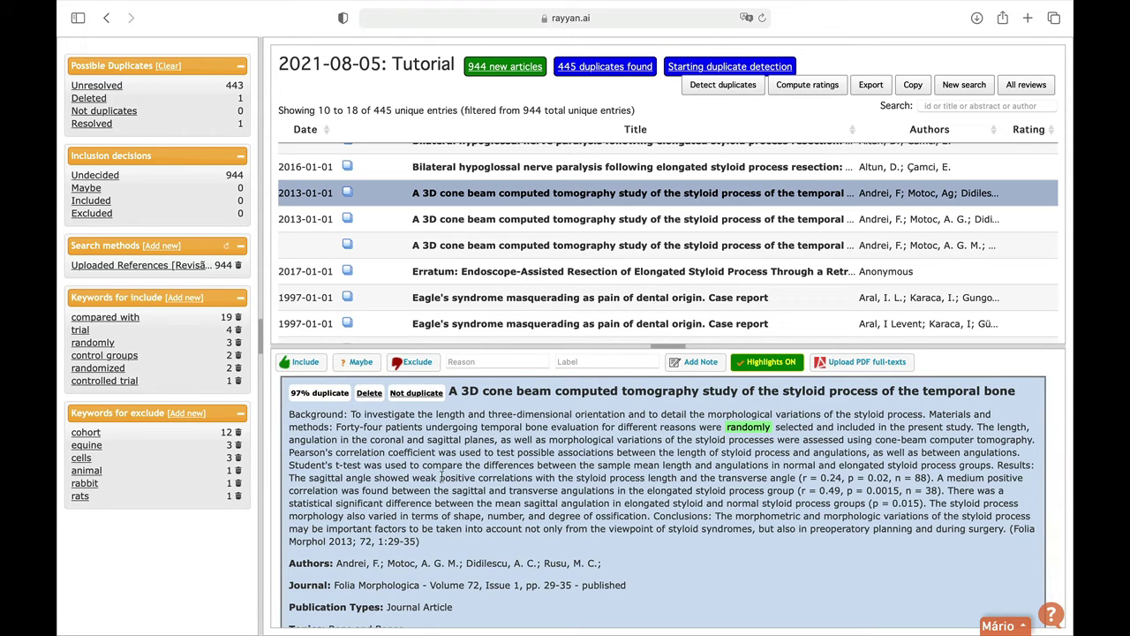
{"action": "scroll", "coordinate": [440, 475], "scroll_direction": "down", "scroll_amount": 3}
{"action": "scroll", "coordinate": [441, 475], "scroll_direction": "down", "scroll_amount": 10}
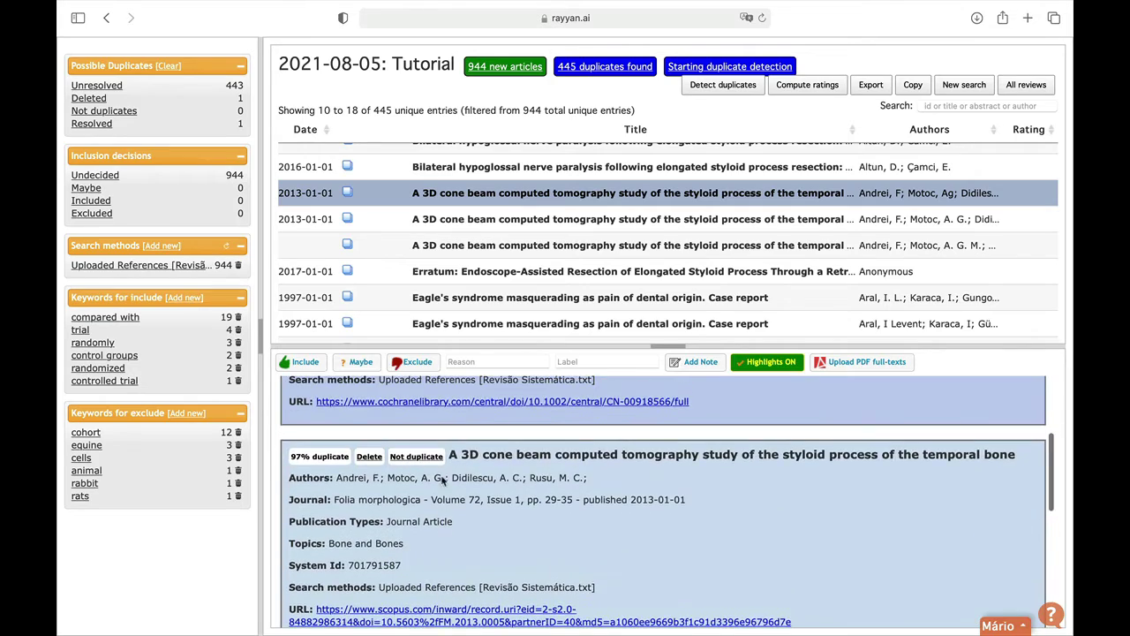
{"action": "scroll", "coordinate": [441, 475], "scroll_direction": "up", "scroll_amount": 2}
{"action": "scroll", "coordinate": [441, 475], "scroll_direction": "up", "scroll_amount": 4}
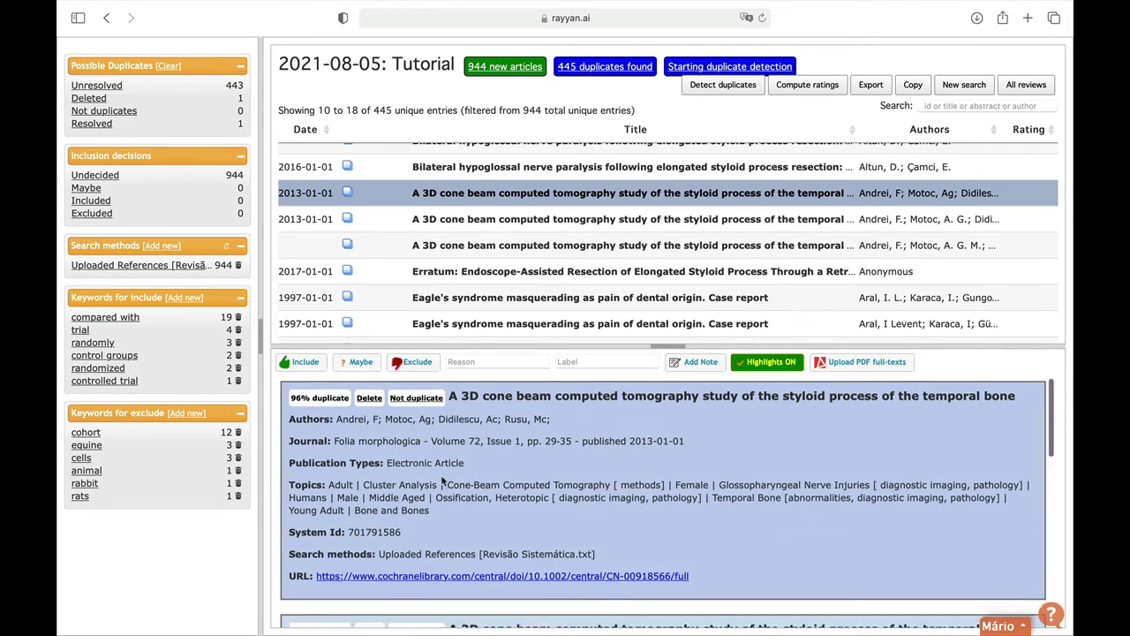
{"action": "scroll", "coordinate": [440, 475], "scroll_direction": "down", "scroll_amount": 3}
{"action": "scroll", "coordinate": [441, 475], "scroll_direction": "down", "scroll_amount": 1}
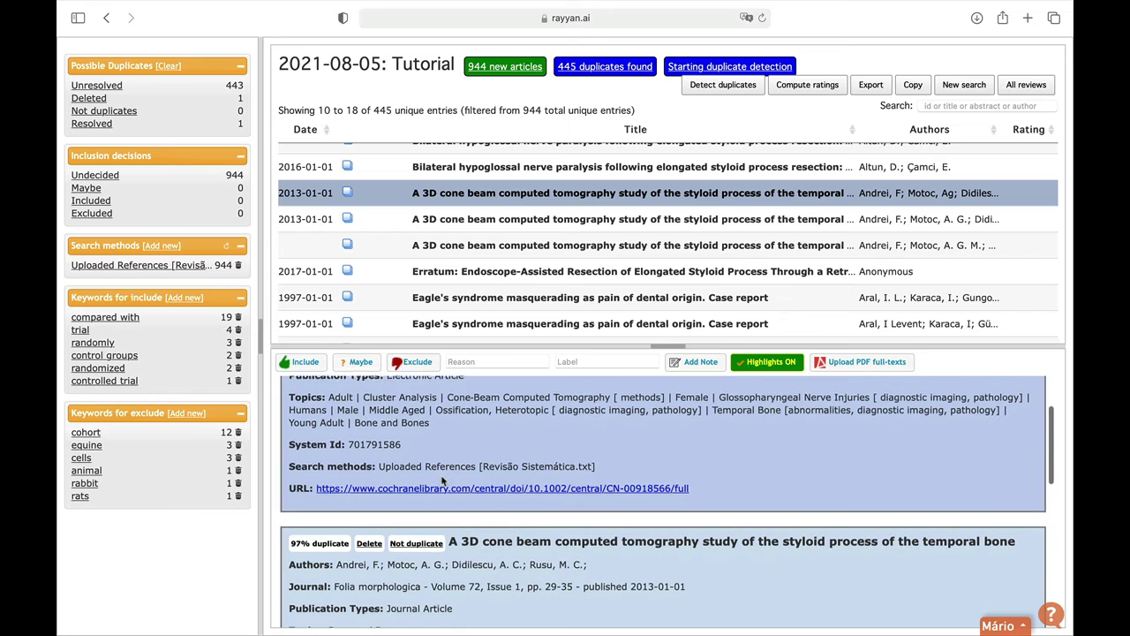
{"action": "scroll", "coordinate": [441, 474], "scroll_direction": "up", "scroll_amount": 1}
{"action": "scroll", "coordinate": [441, 475], "scroll_direction": "up", "scroll_amount": 2}
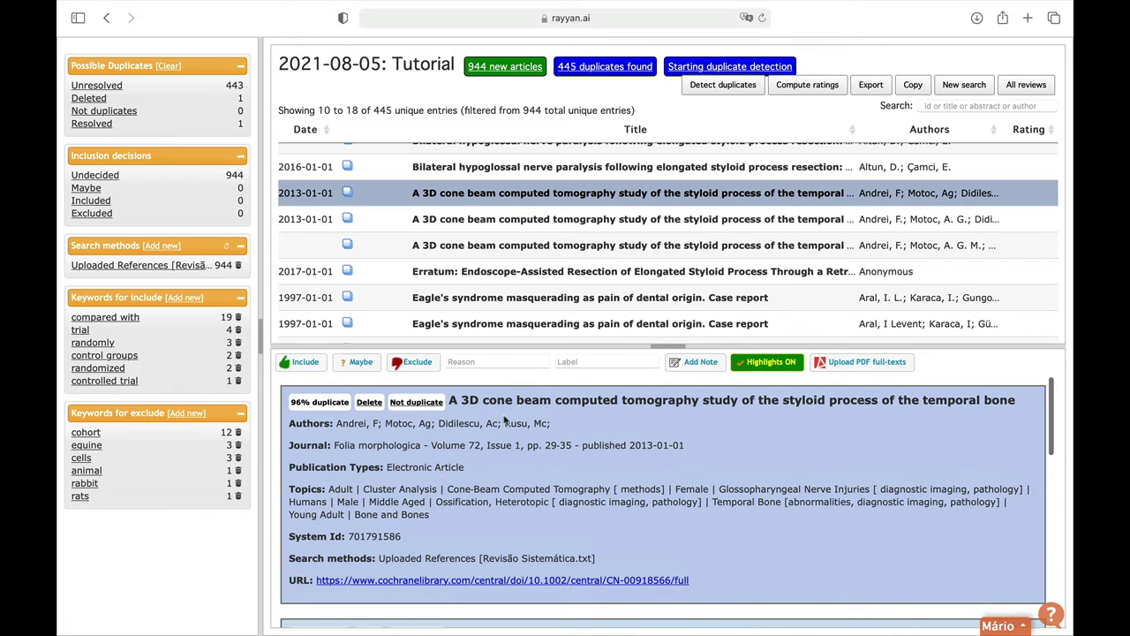
{"action": "scroll", "coordinate": [479, 463], "scroll_direction": "down", "scroll_amount": 10}
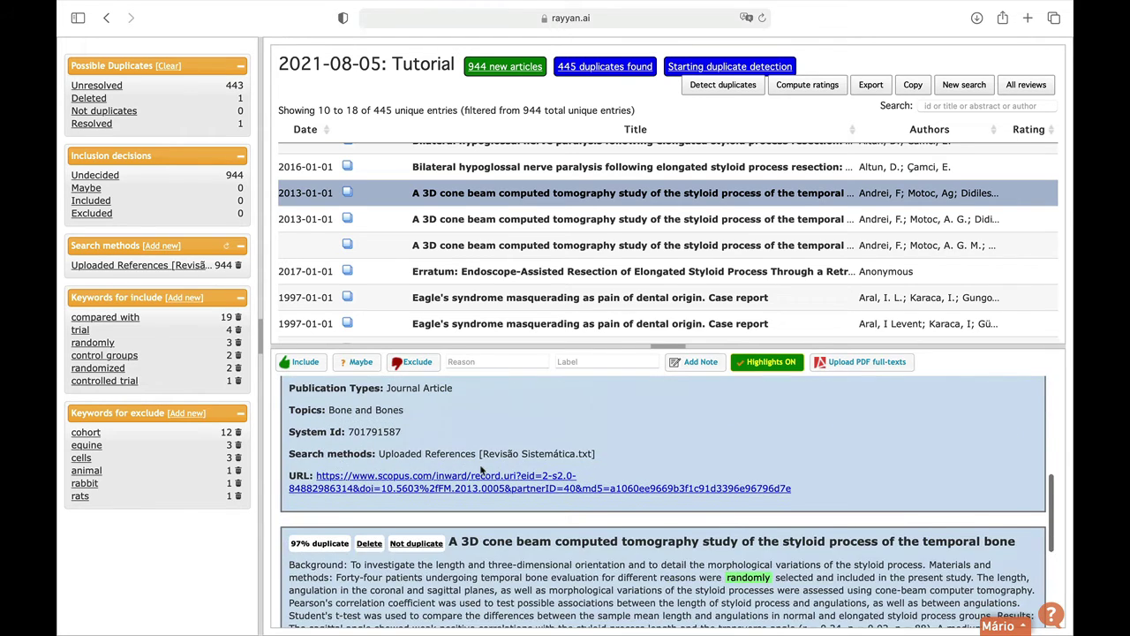
{"action": "scroll", "coordinate": [479, 465], "scroll_direction": "down", "scroll_amount": 3}
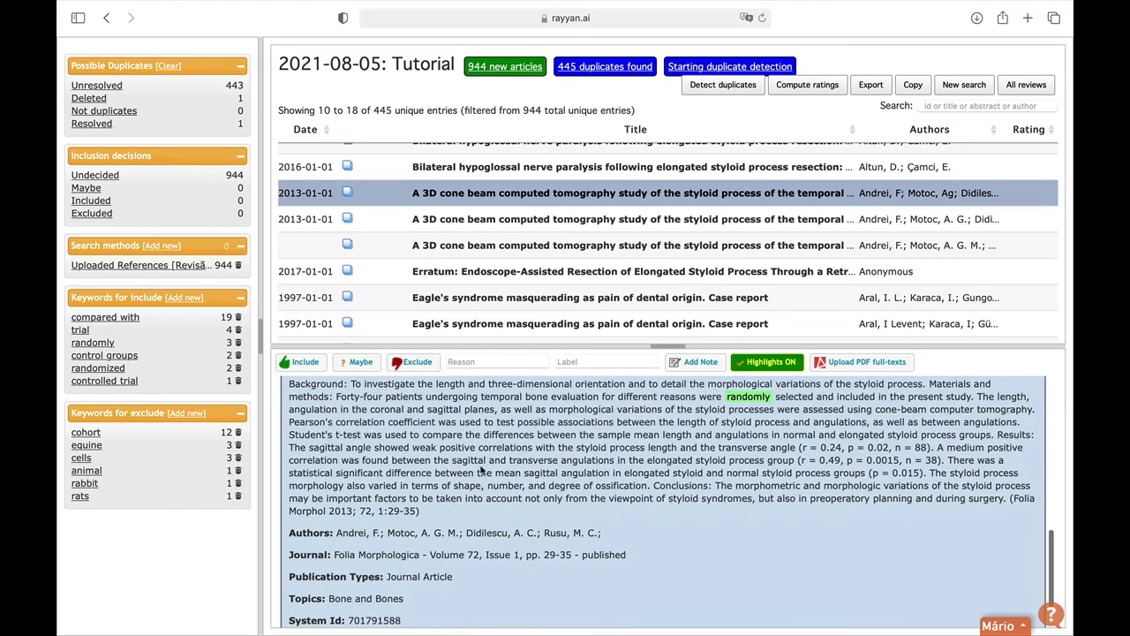
{"action": "scroll", "coordinate": [481, 471], "scroll_direction": "down", "scroll_amount": 5}
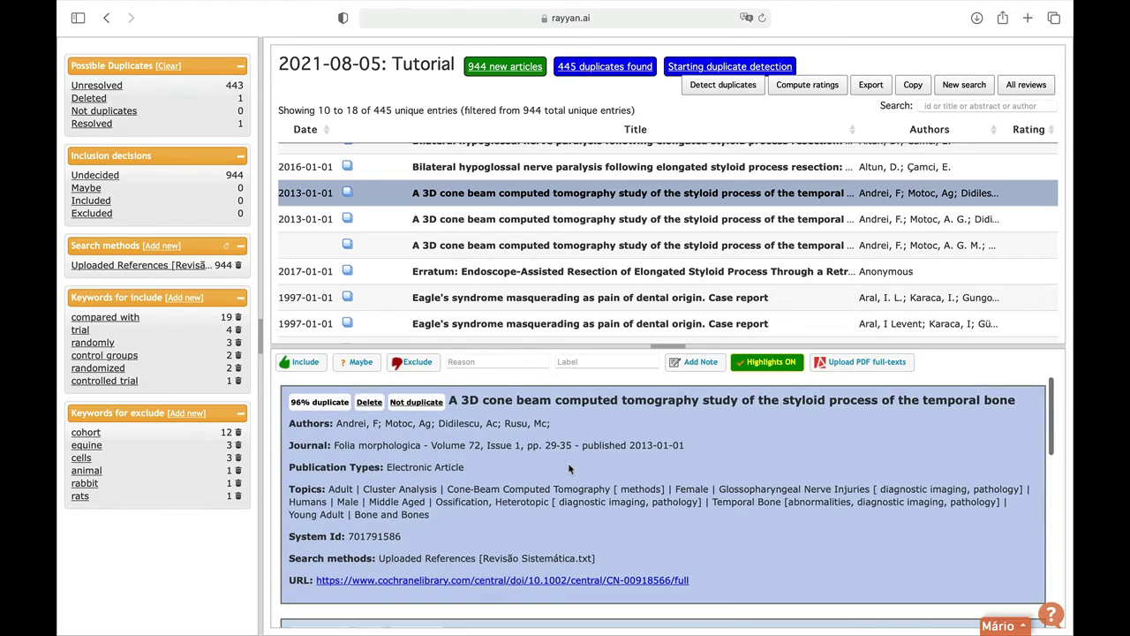
{"action": "scroll", "coordinate": [570, 469], "scroll_direction": "down", "scroll_amount": 10}
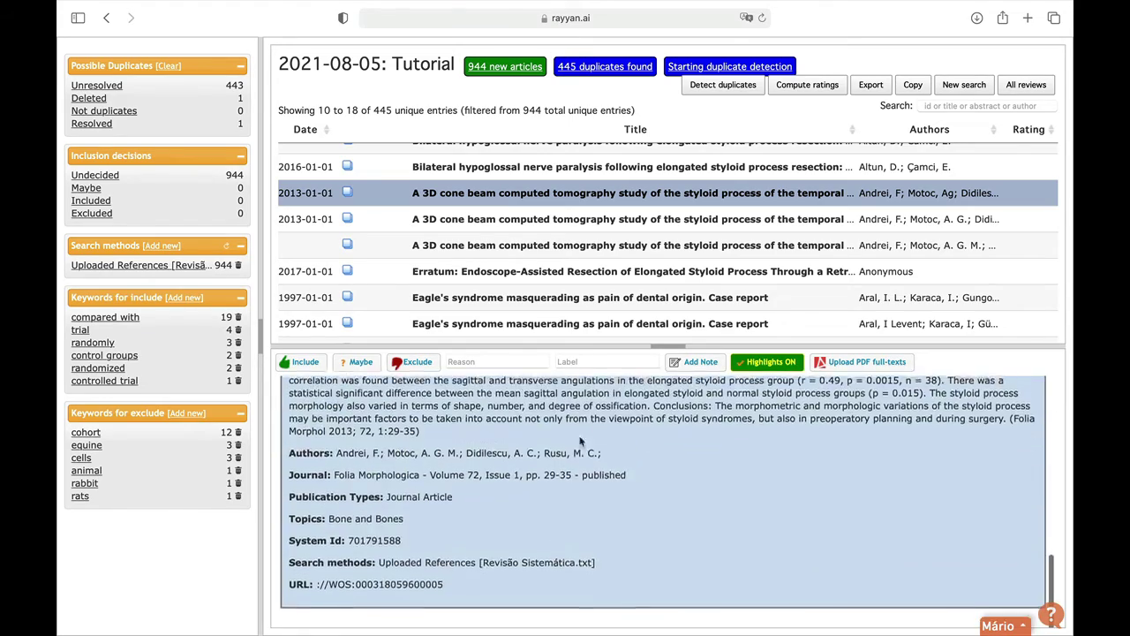
{"action": "scroll", "coordinate": [581, 441], "scroll_direction": "up", "scroll_amount": 10}
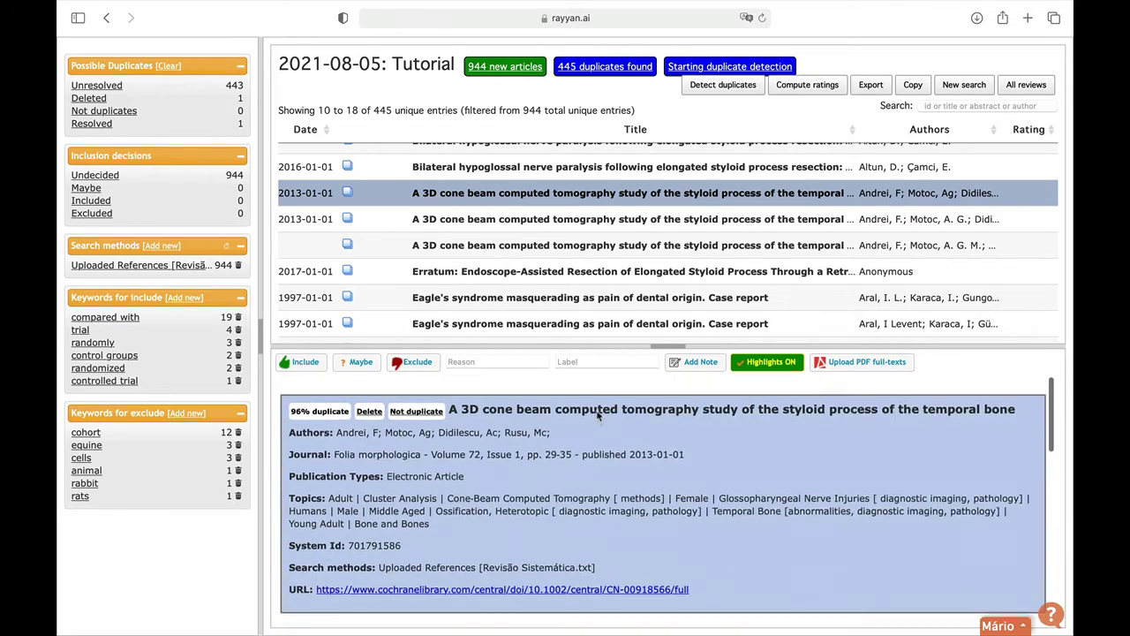
{"action": "scroll", "coordinate": [544, 463], "scroll_direction": "down", "scroll_amount": 2}
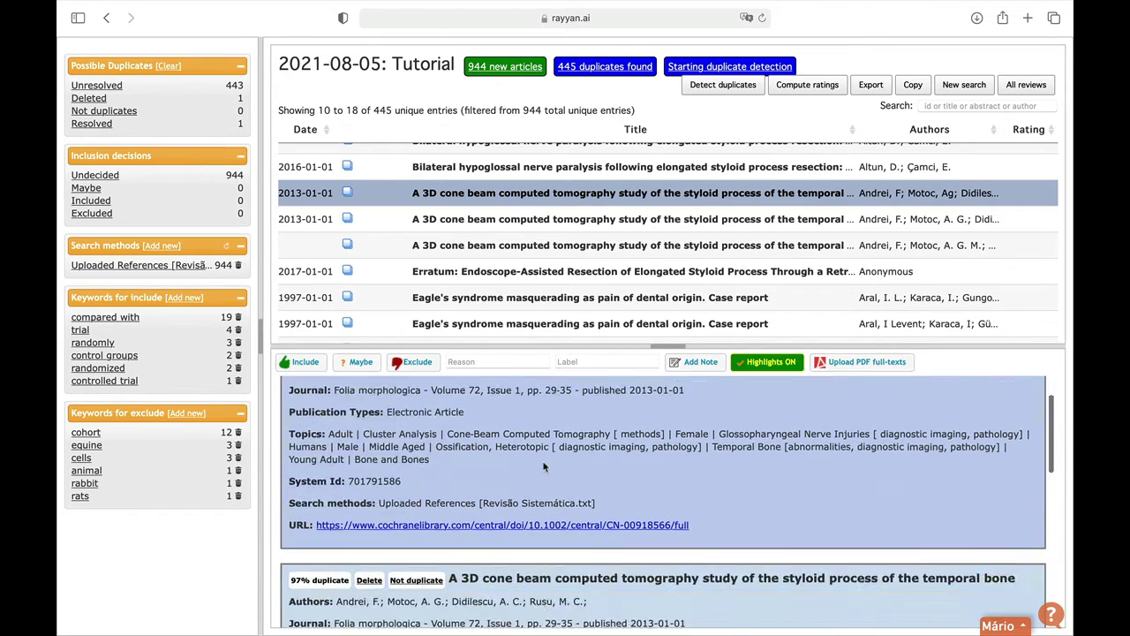
{"action": "scroll", "coordinate": [544, 466], "scroll_direction": "down", "scroll_amount": 5}
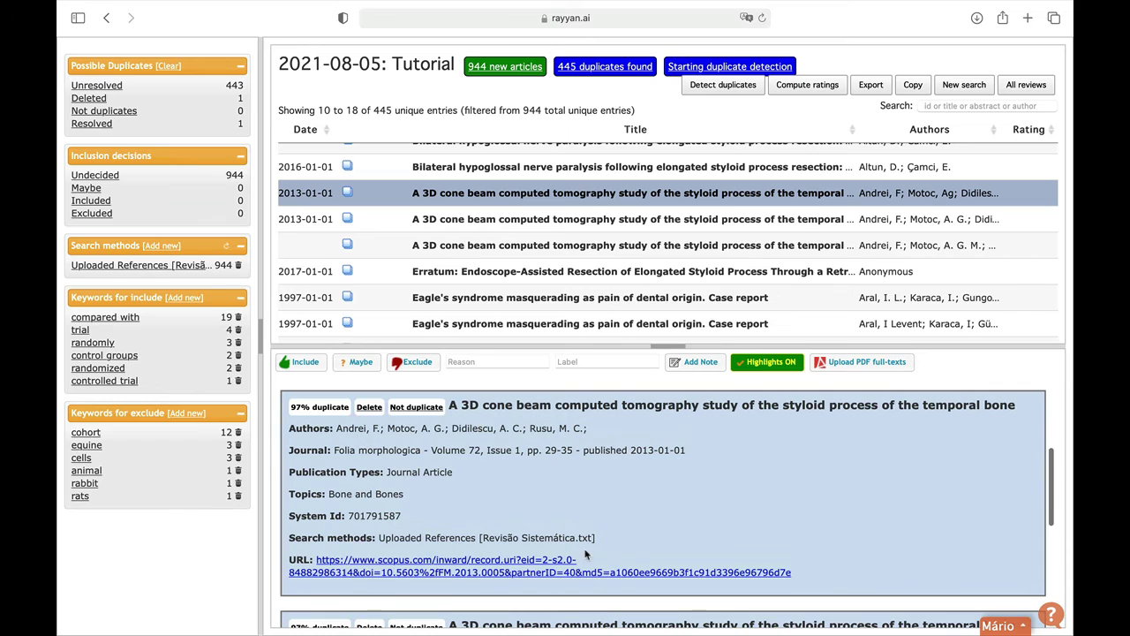
{"action": "scroll", "coordinate": [584, 553], "scroll_direction": "down", "scroll_amount": 7}
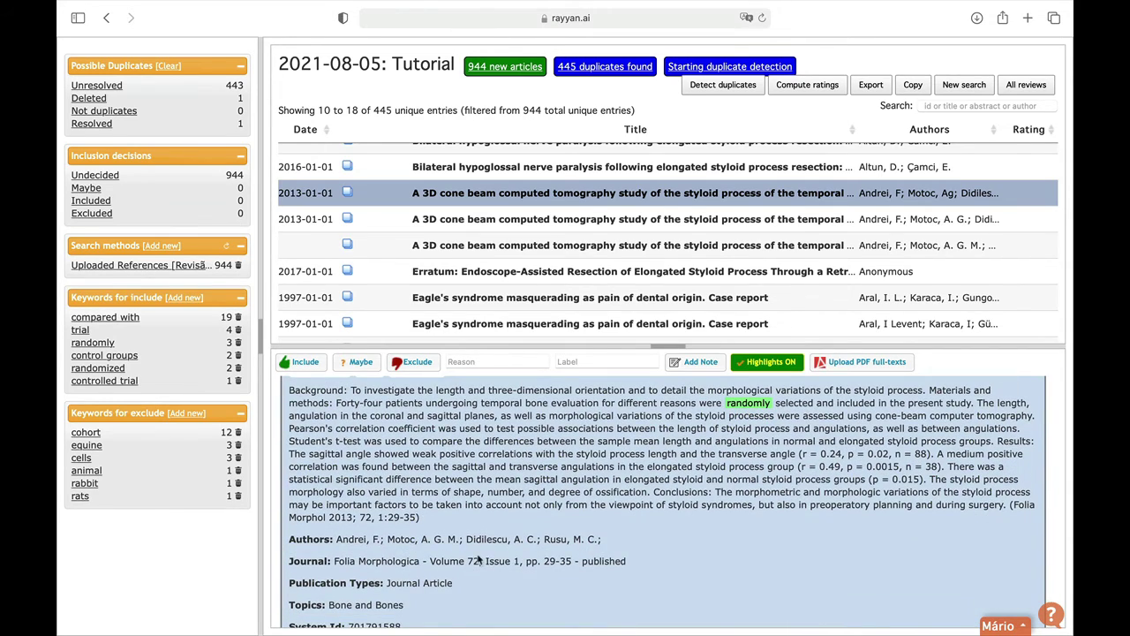
{"action": "scroll", "coordinate": [477, 558], "scroll_direction": "down", "scroll_amount": 7}
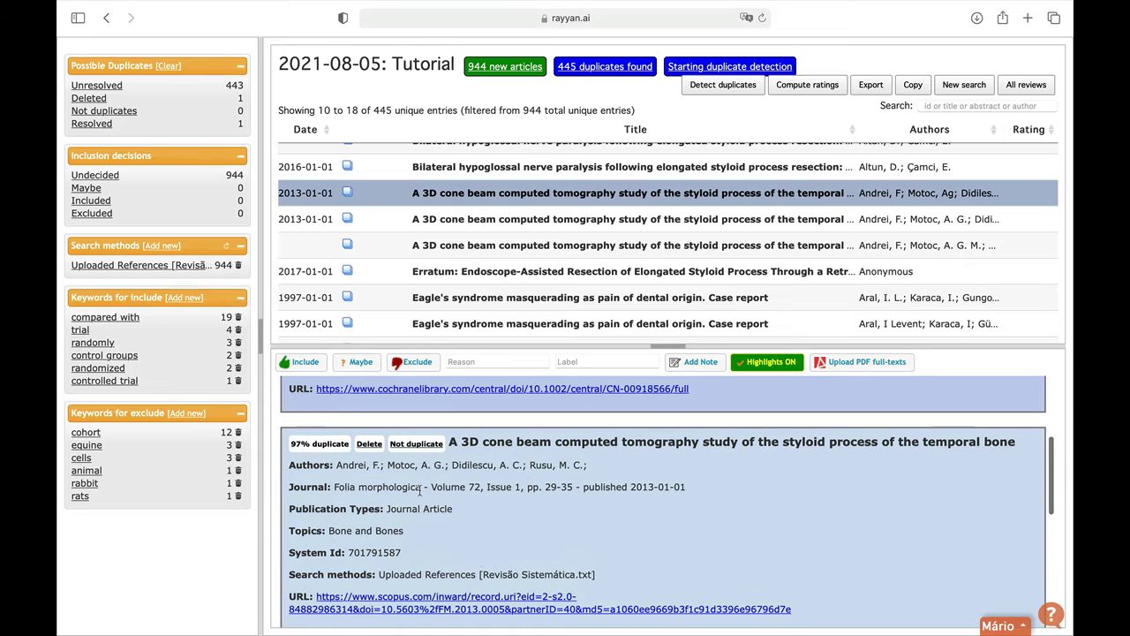
{"action": "scroll", "coordinate": [394, 502], "scroll_direction": "up", "scroll_amount": 5}
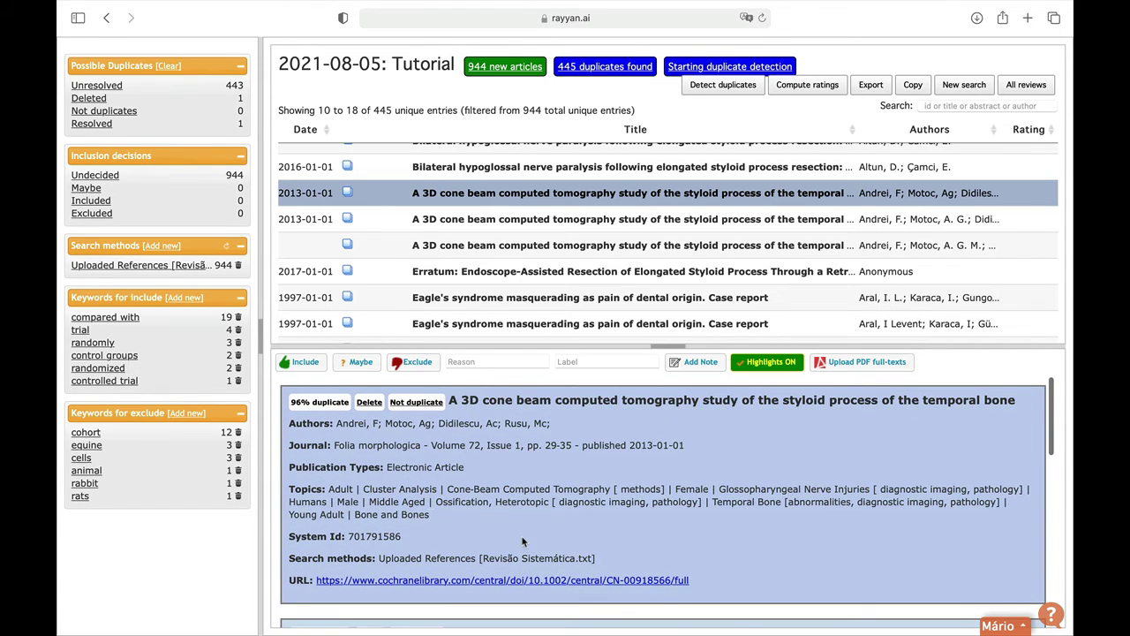
Delete the two copies of the 3D cone beam tomography study that have no abstract, keeping the Folia Morphologica record with the abstract.
{"action": "scroll", "coordinate": [521, 541], "scroll_direction": "down", "scroll_amount": 3}
{"action": "scroll", "coordinate": [521, 541], "scroll_direction": "up", "scroll_amount": 3}
{"action": "left_click", "coordinate": [369, 402]}
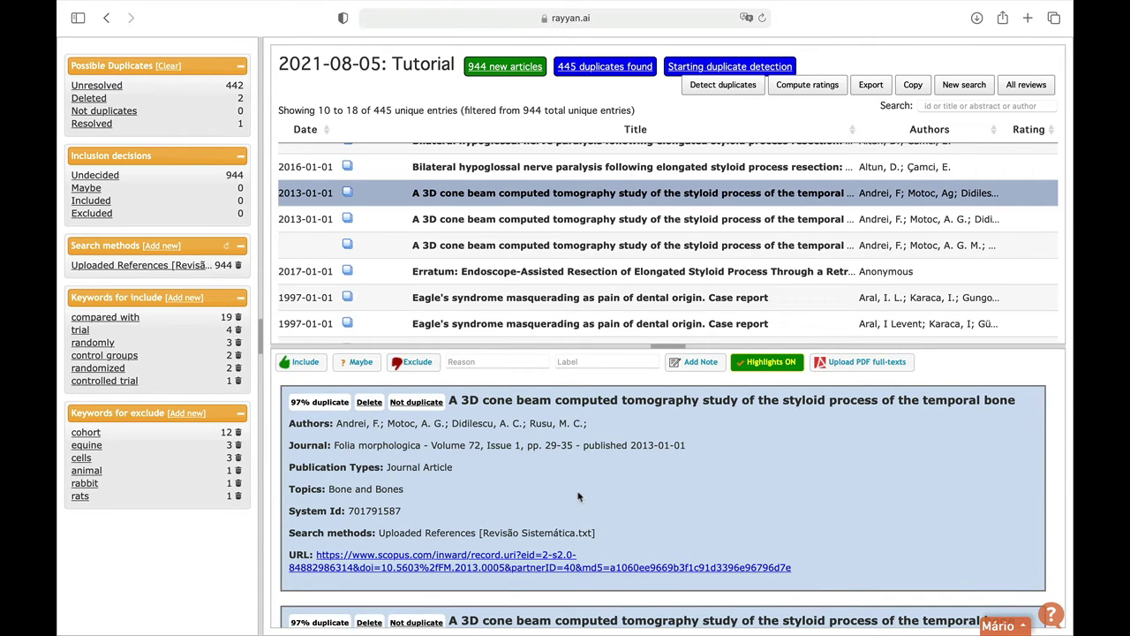
{"action": "left_click", "coordinate": [369, 402]}
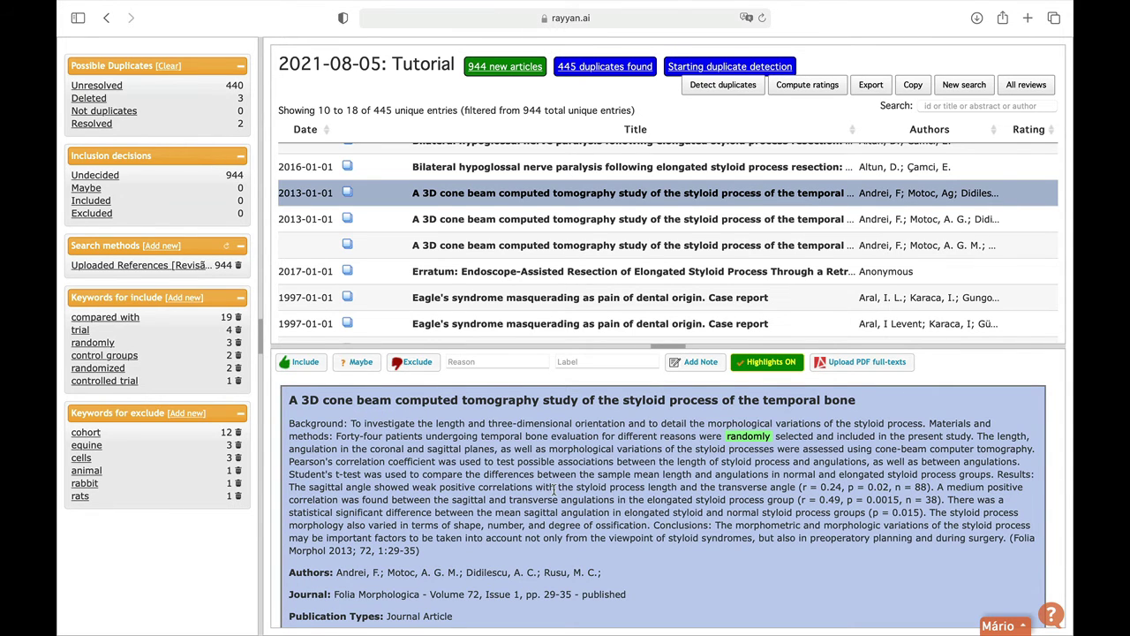
{"action": "scroll", "coordinate": [554, 490], "scroll_direction": "down", "scroll_amount": 3}
{"action": "scroll", "coordinate": [554, 490], "scroll_direction": "up", "scroll_amount": 3}
Filter the review to Undecided articles, with the Unresolved duplicates filter turned off.
{"action": "left_click", "coordinate": [235, 85]}
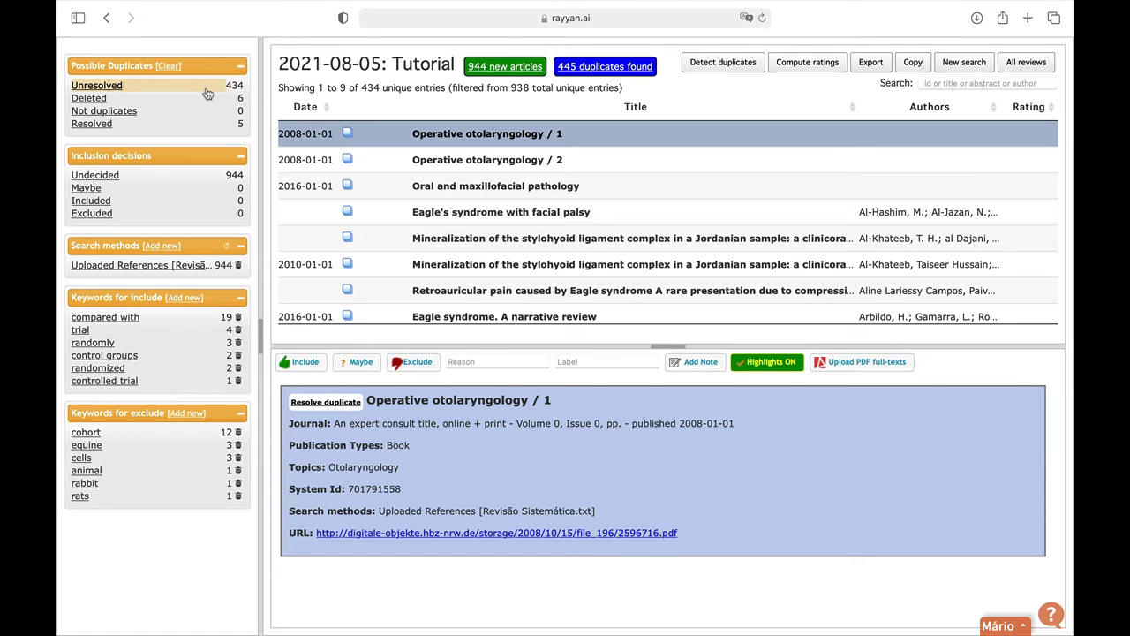
{"action": "left_click", "coordinate": [114, 176]}
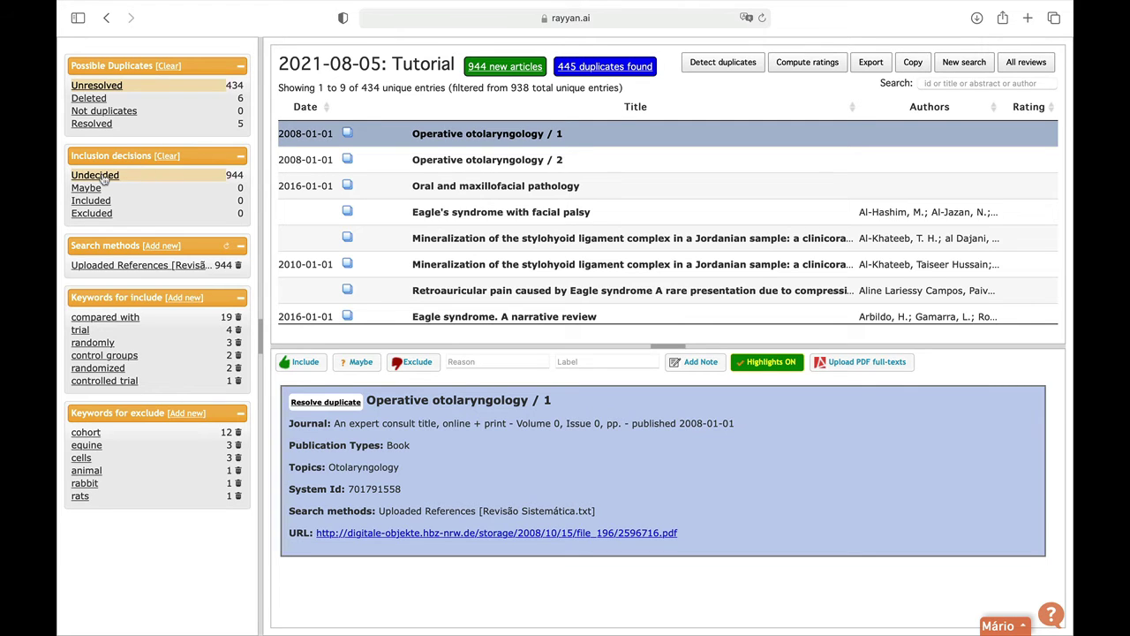
{"action": "left_click", "coordinate": [116, 88]}
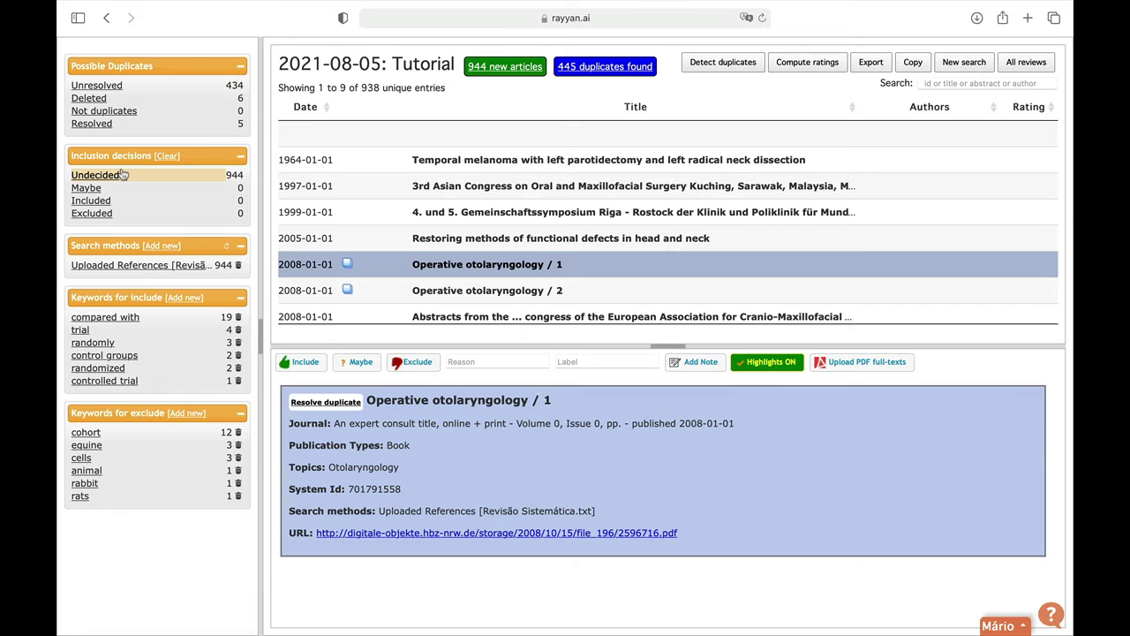
{"action": "left_click", "coordinate": [113, 90]}
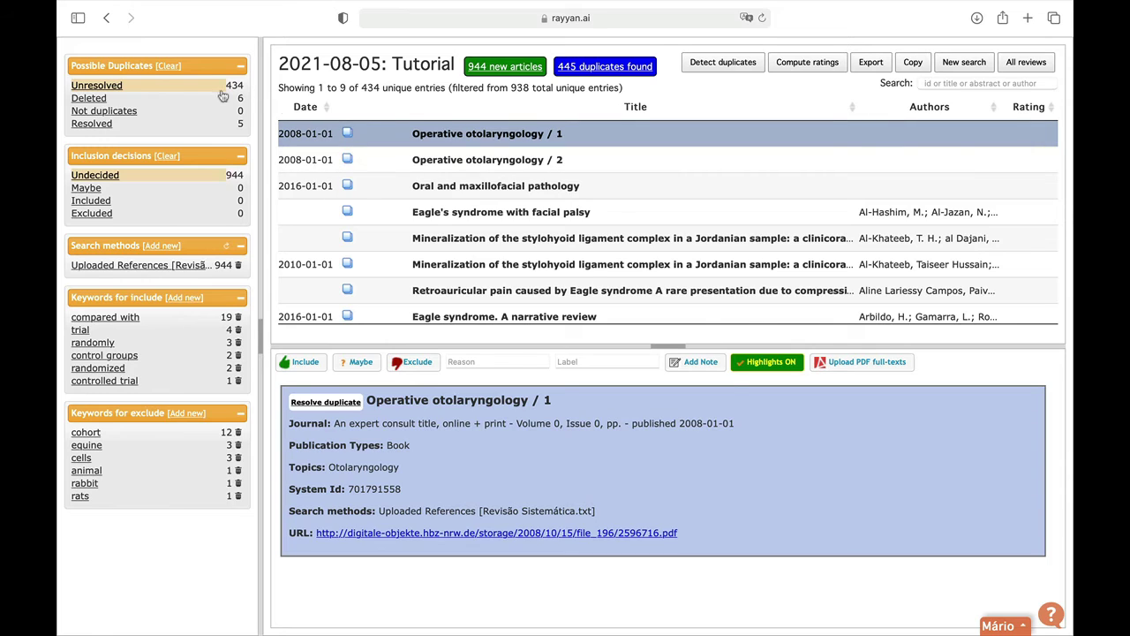
{"action": "left_click", "coordinate": [190, 90]}
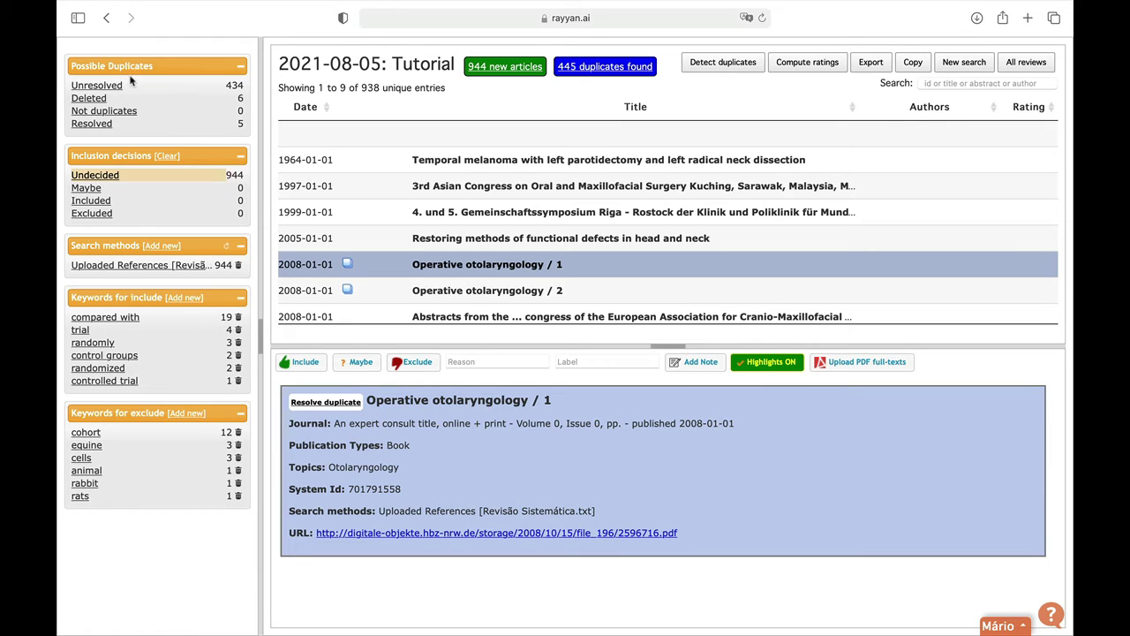
{"action": "left_click", "coordinate": [104, 176]}
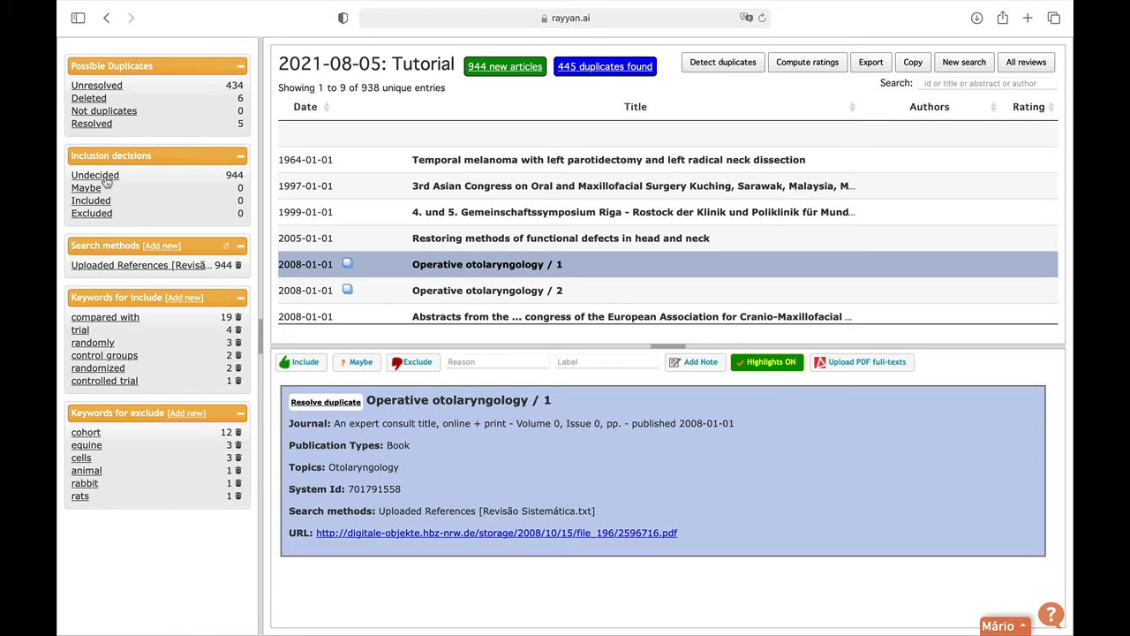
{"action": "left_click", "coordinate": [104, 178]}
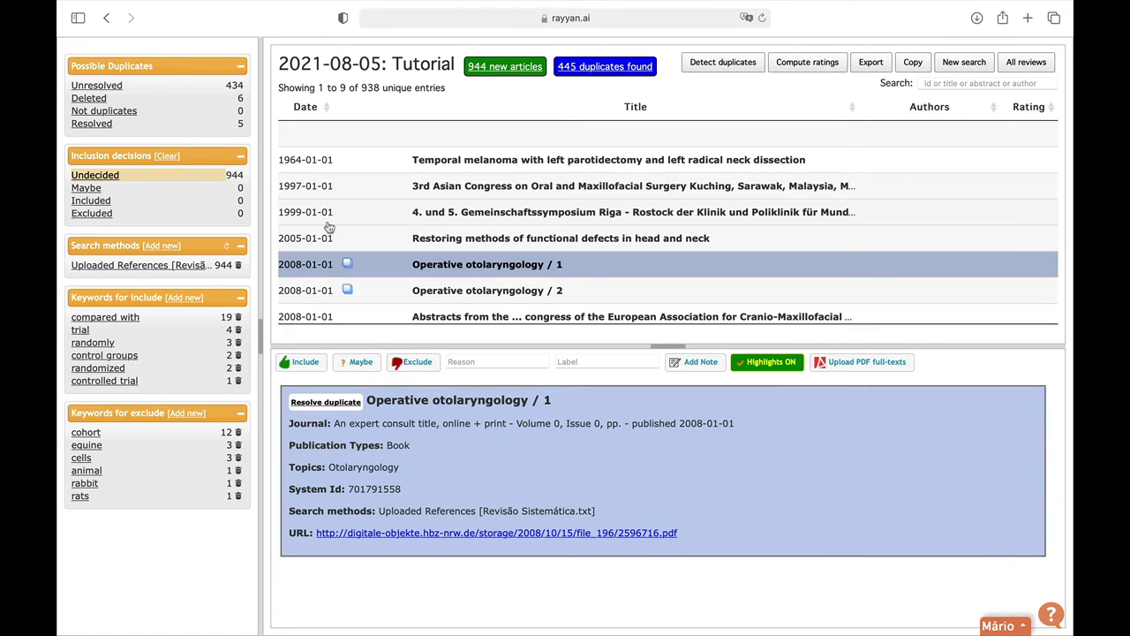
Filter the undecided articles by the exclusion keyword "animal" and open the 2010 guttural pouch mycosis case report on an Appaloosa gelding.
{"action": "scroll", "coordinate": [329, 228], "scroll_direction": "down", "scroll_amount": 1}
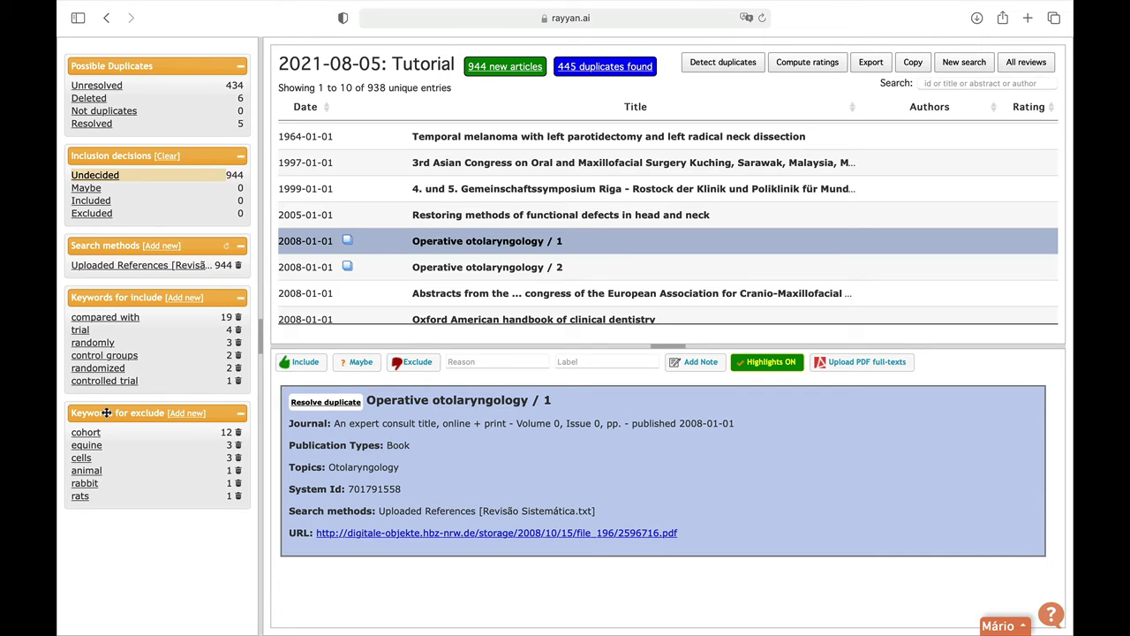
{"action": "left_click", "coordinate": [86, 471]}
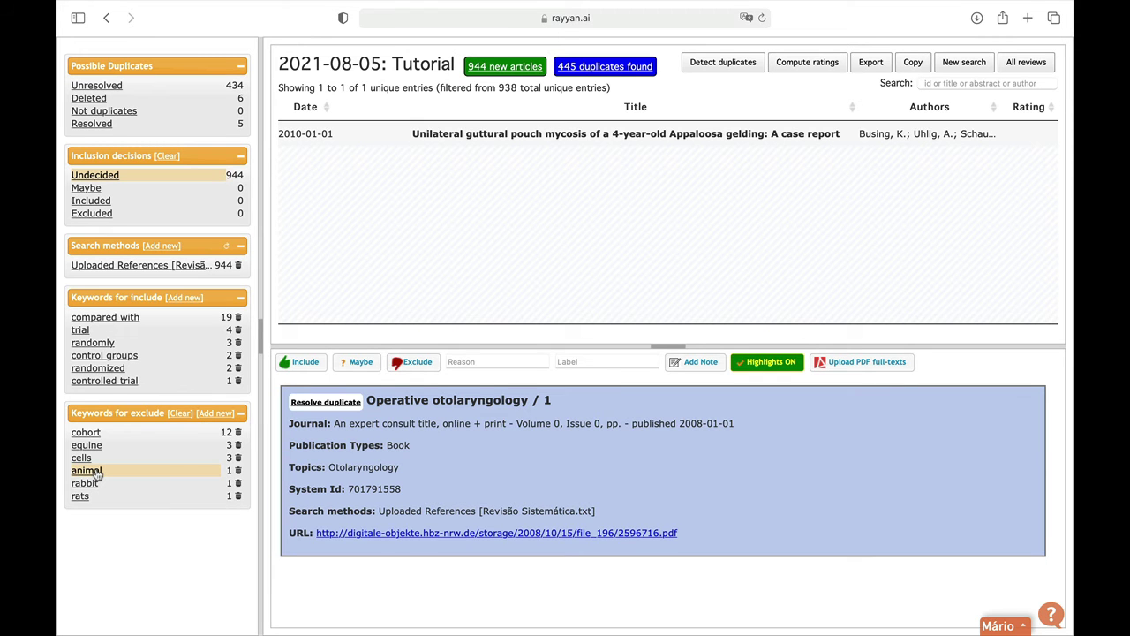
{"action": "left_click", "coordinate": [455, 141]}
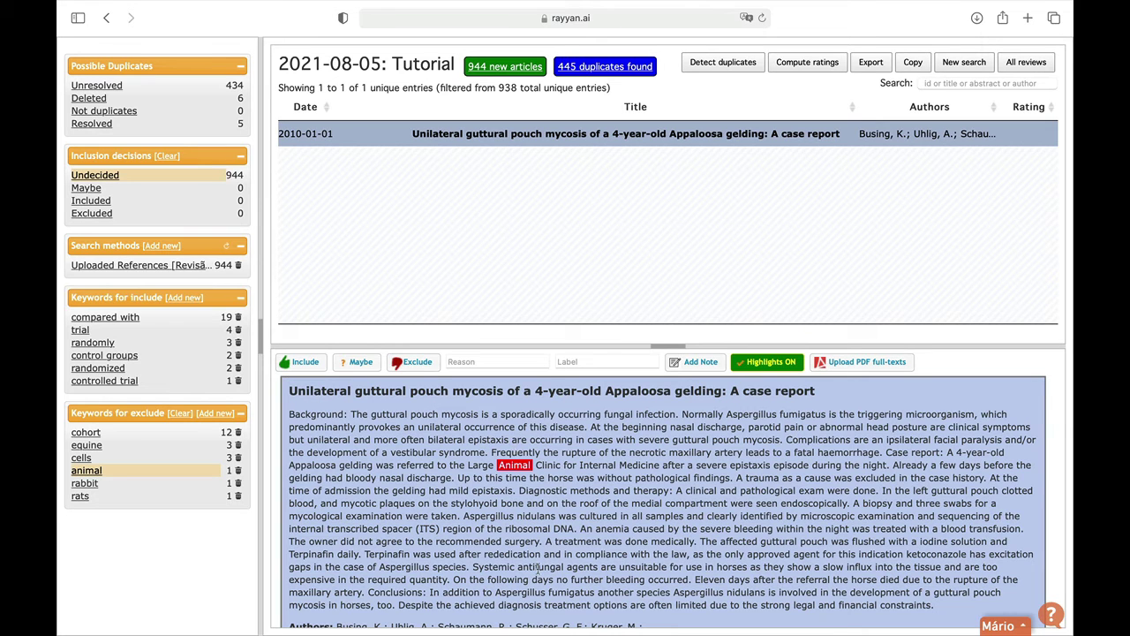
Read the rest of the guttural pouch mycosis abstract and exclude the article with the reason "wrong population".
{"action": "scroll", "coordinate": [537, 569], "scroll_direction": "down", "scroll_amount": 3}
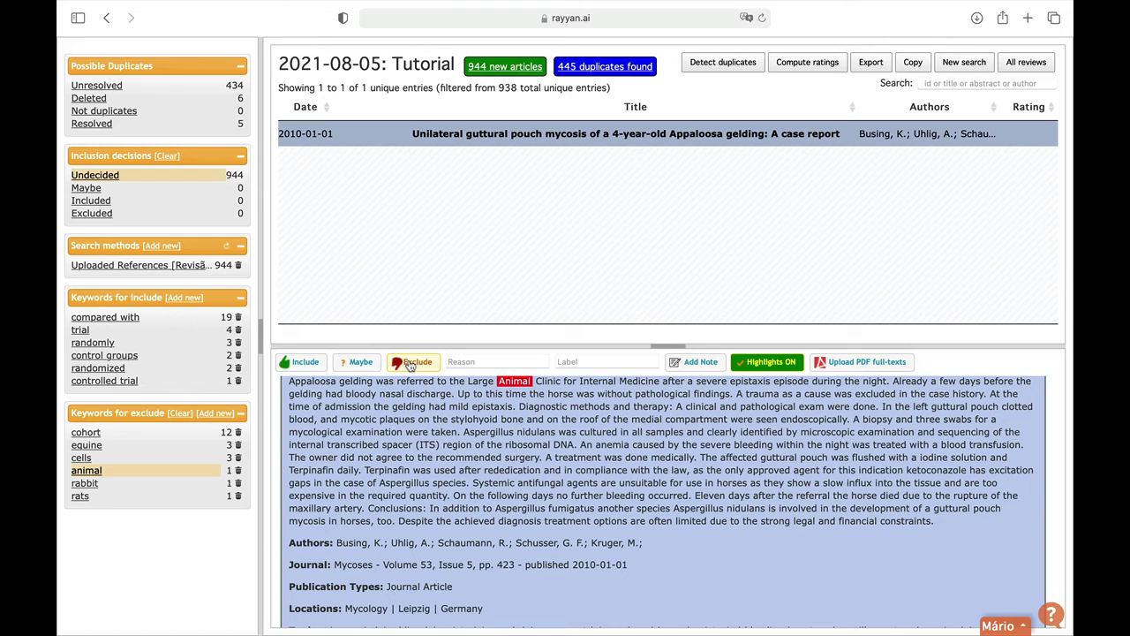
{"action": "left_click", "coordinate": [463, 362]}
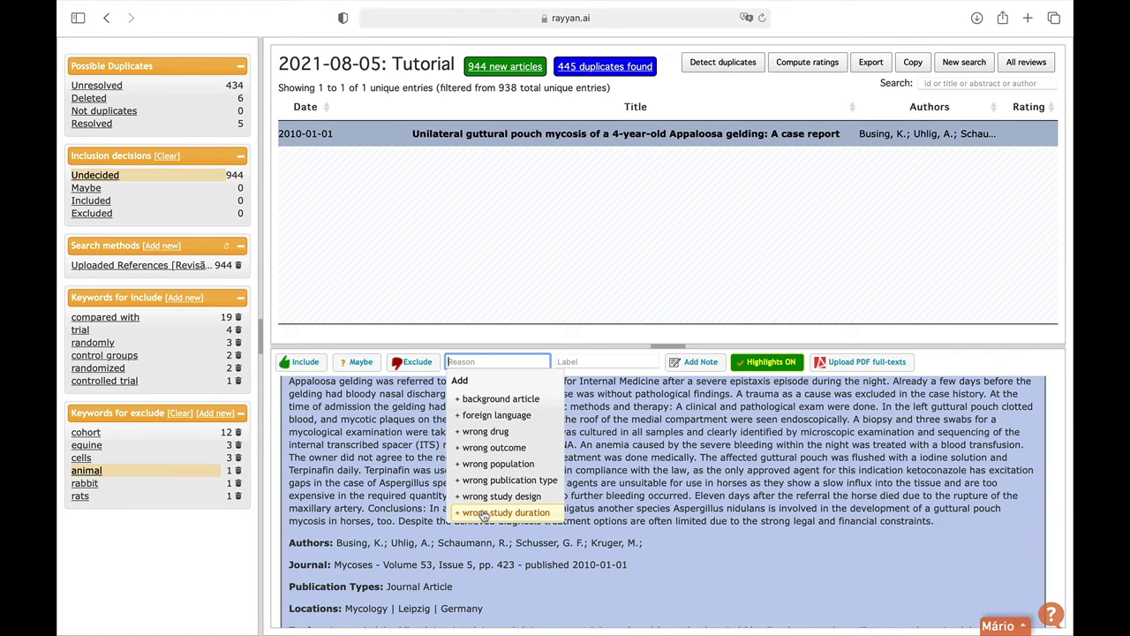
{"action": "left_click", "coordinate": [499, 463]}
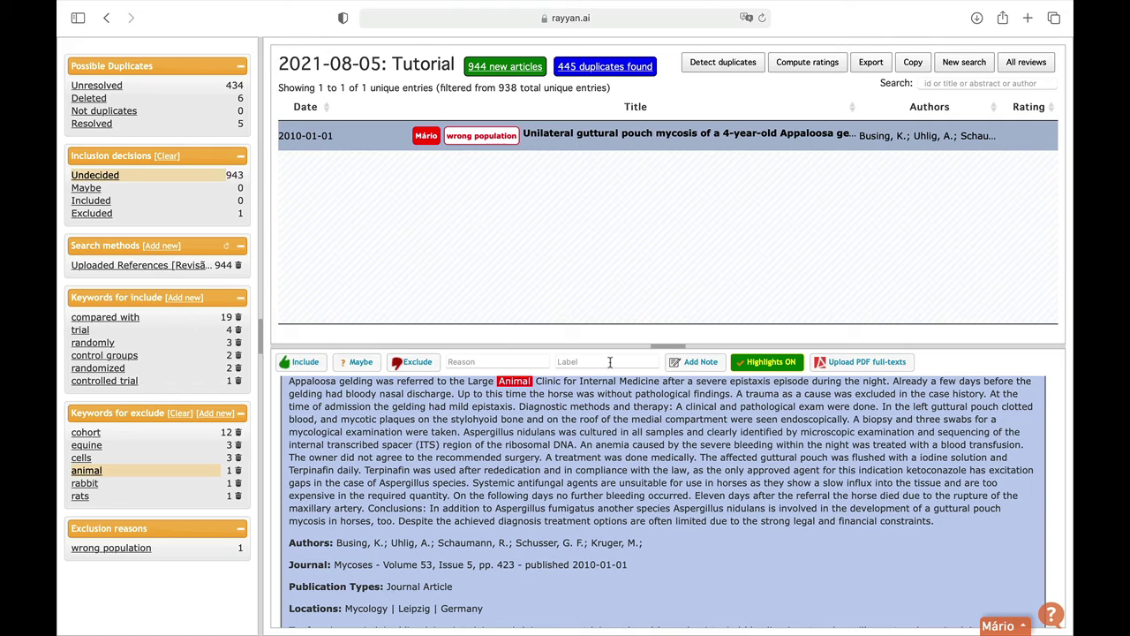
{"action": "left_click", "coordinate": [700, 364]}
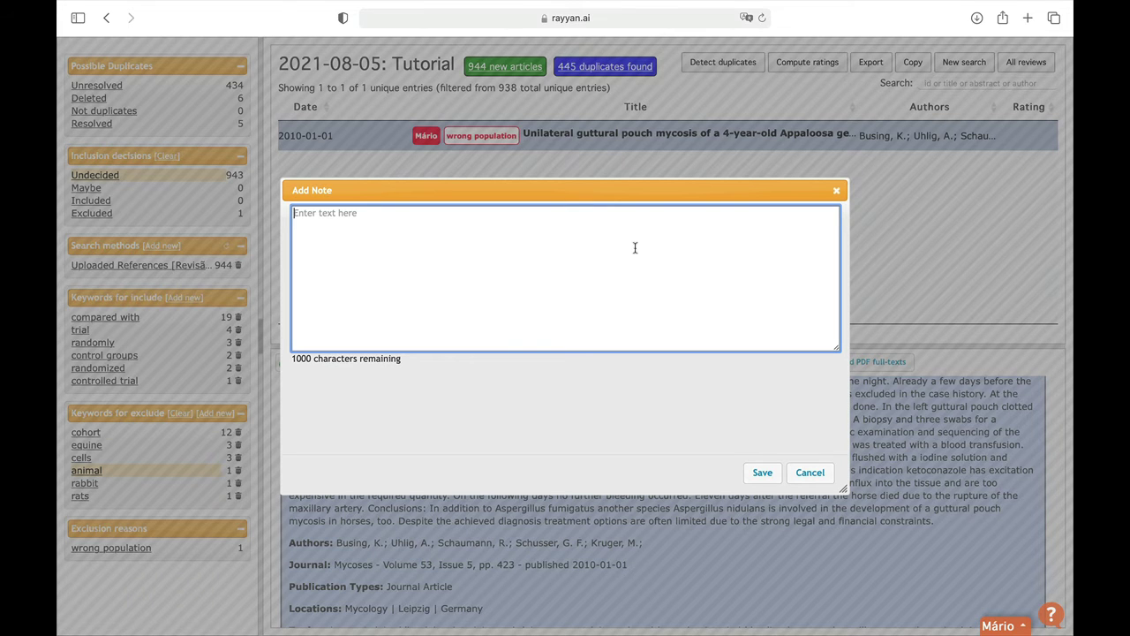
{"action": "type", "text": "Estudo em"}
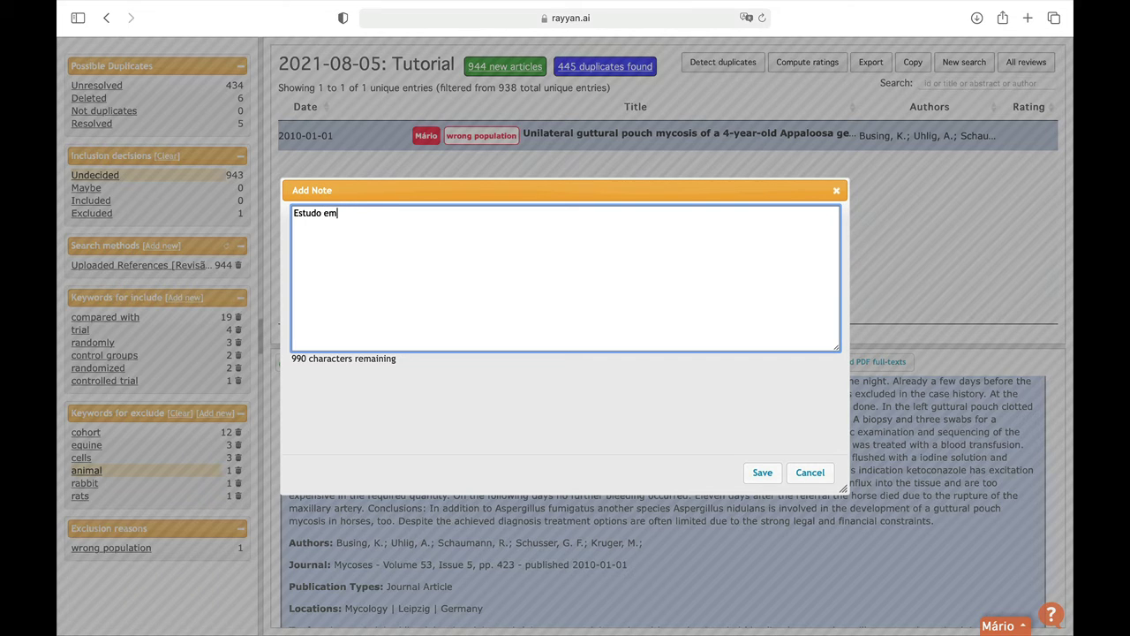
{"action": "key", "text": "BackSpace"}
{"action": "key", "text": "BackSpace"}
{"action": "key", "text": "BackSpace"}
{"action": "key", "text": "BackSpace"}
{"action": "key", "text": "BackSpace"}
{"action": "key", "text": "BackSpace"}
{"action": "key", "text": "BackSpace"}
{"action": "key", "text": "BackSpace"}
{"action": "key", "text": "BackSpace"}
{"action": "key", "text": "BackSpace"}
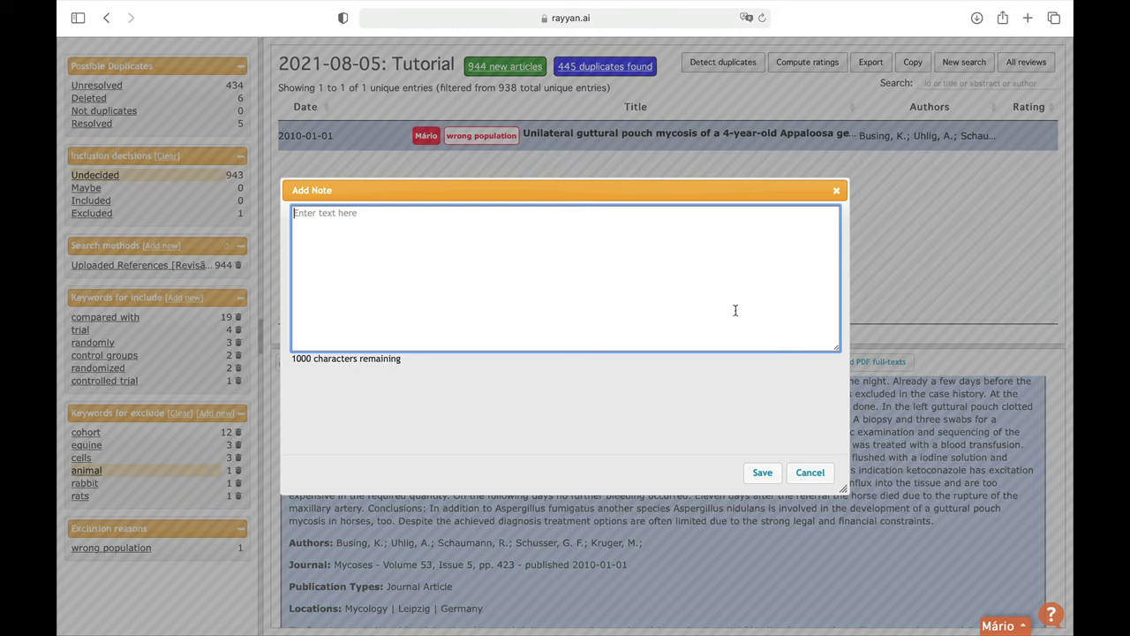
{"action": "left_click", "coordinate": [809, 473]}
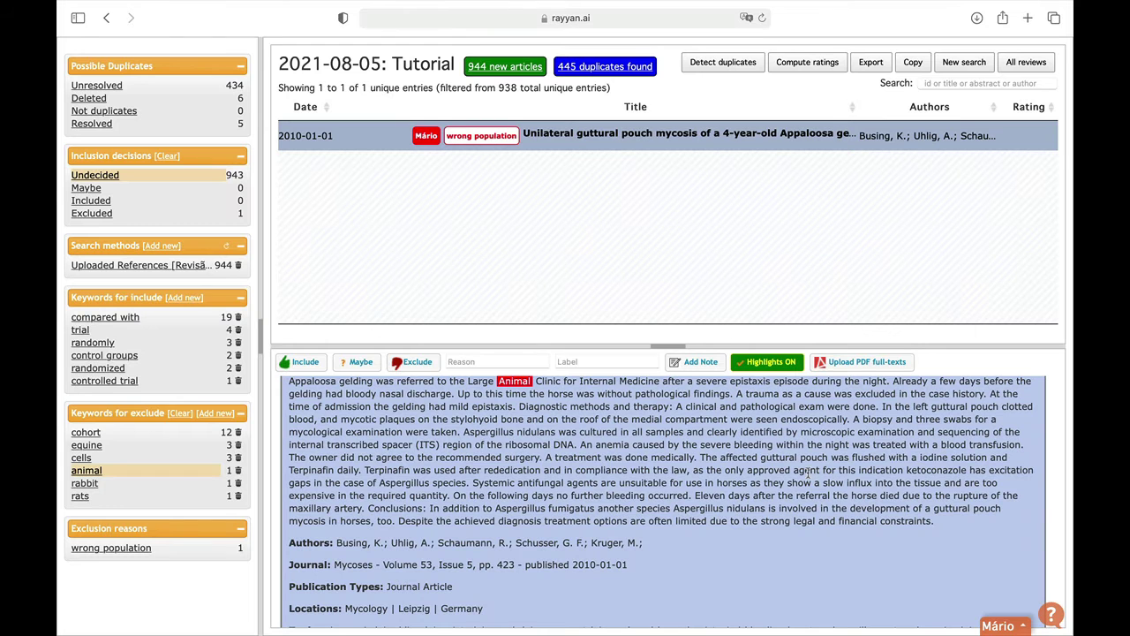
Add the new label "Artigo para discussão" to the guttural pouch mycosis article.
{"action": "left_click", "coordinate": [610, 362]}
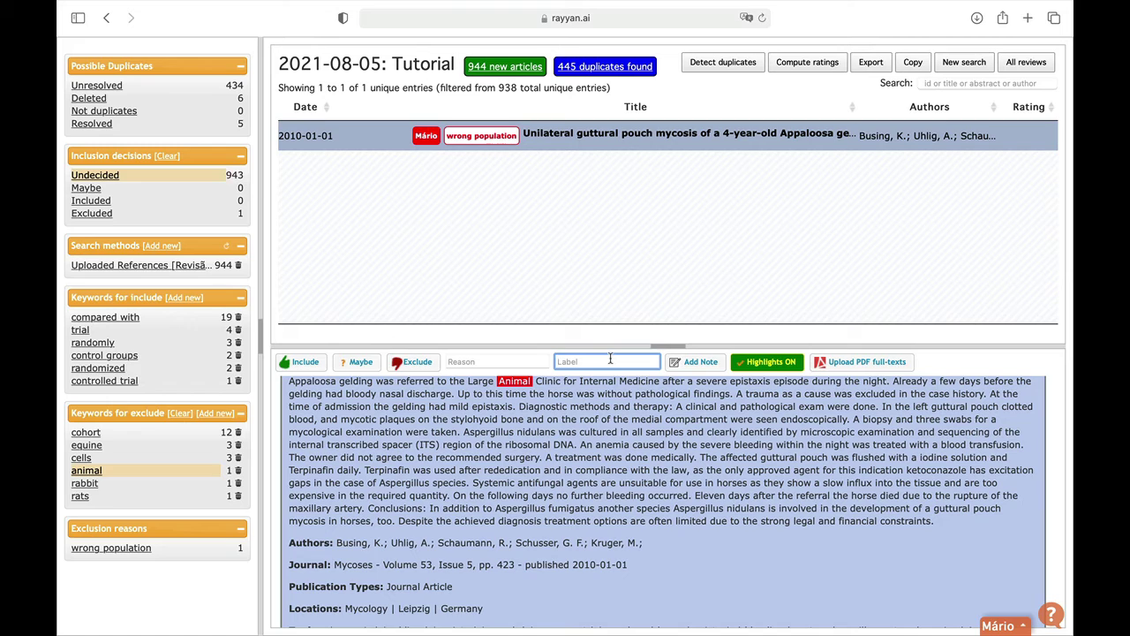
{"action": "type", "text": "Artigo "}
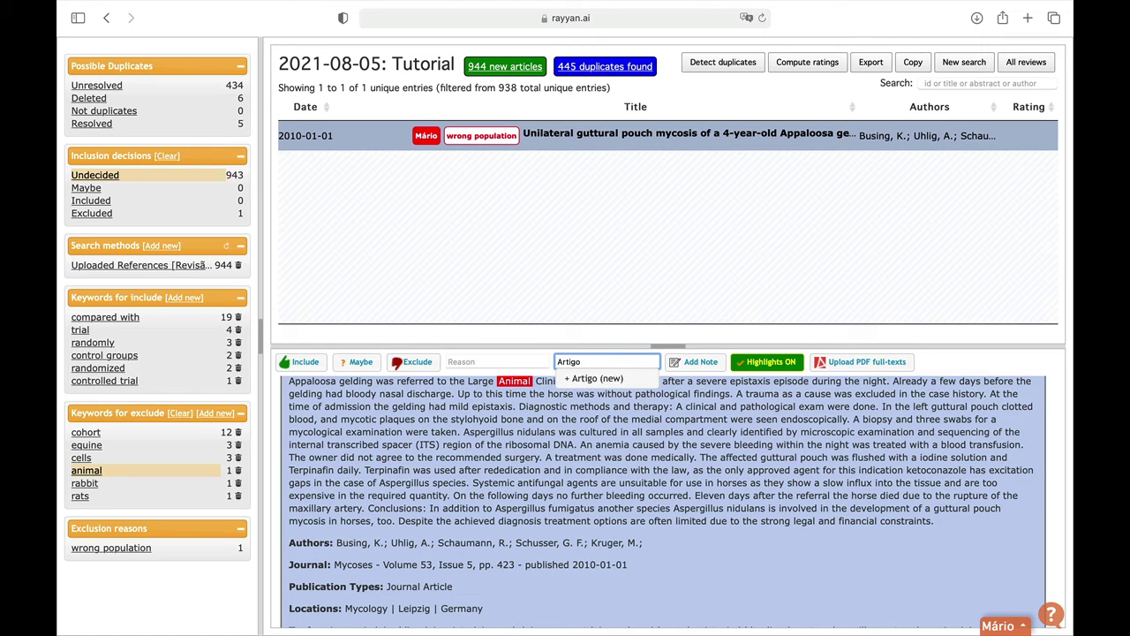
{"action": "type", "text": "para discussão"}
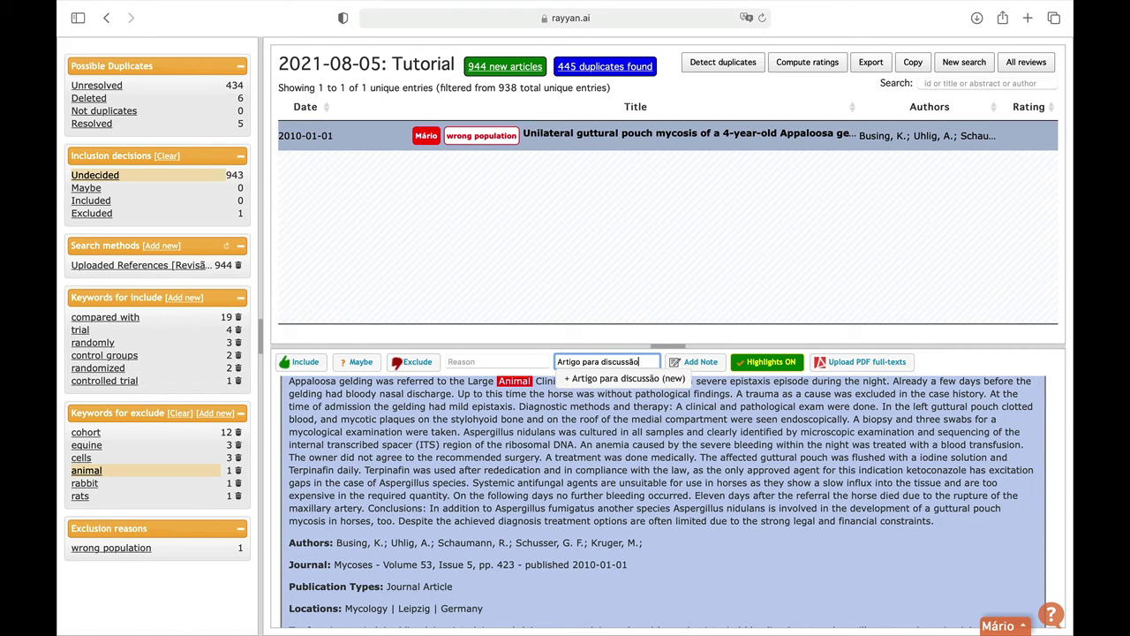
{"action": "left_click", "coordinate": [618, 377]}
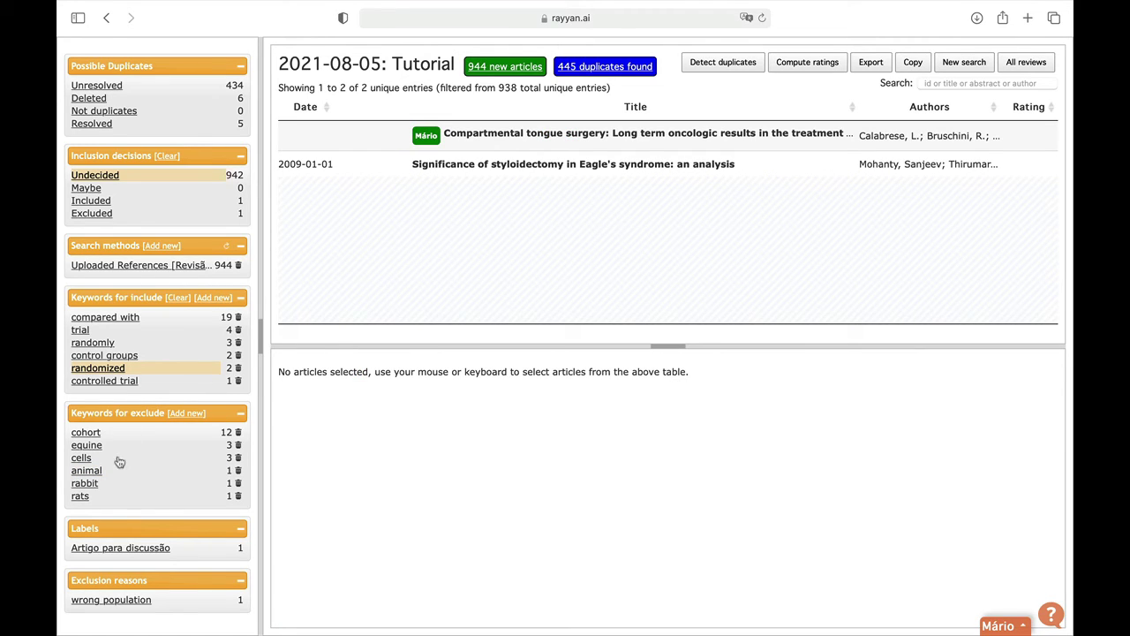
Clear the "randomized" filter and add "Eagle" as a new keyword for include.
{"action": "left_click", "coordinate": [139, 369]}
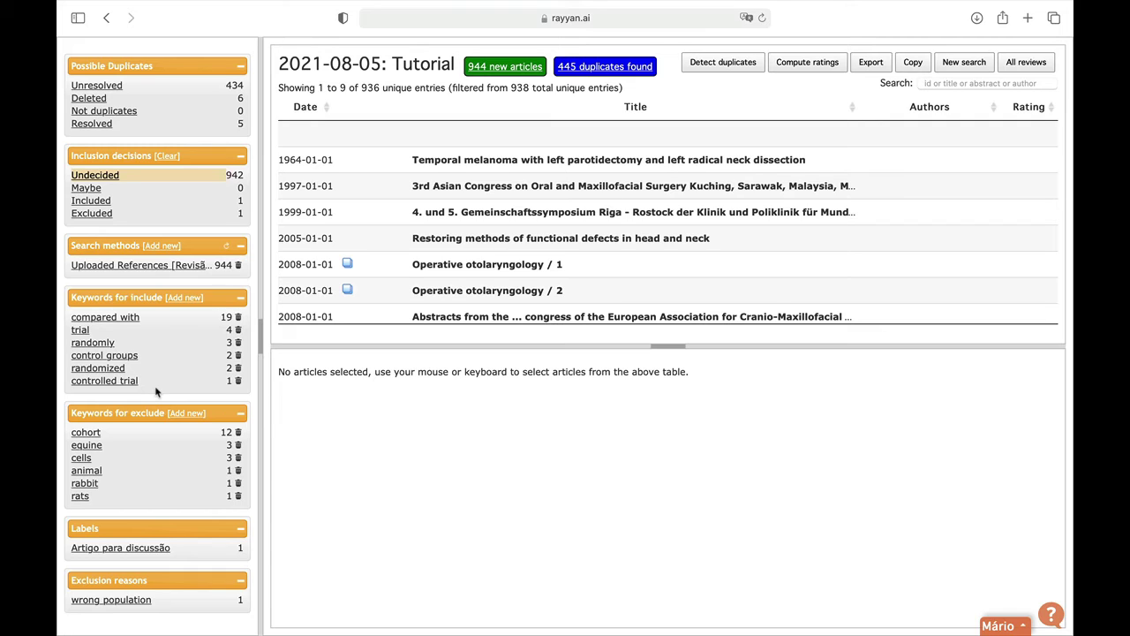
{"action": "left_click", "coordinate": [180, 298]}
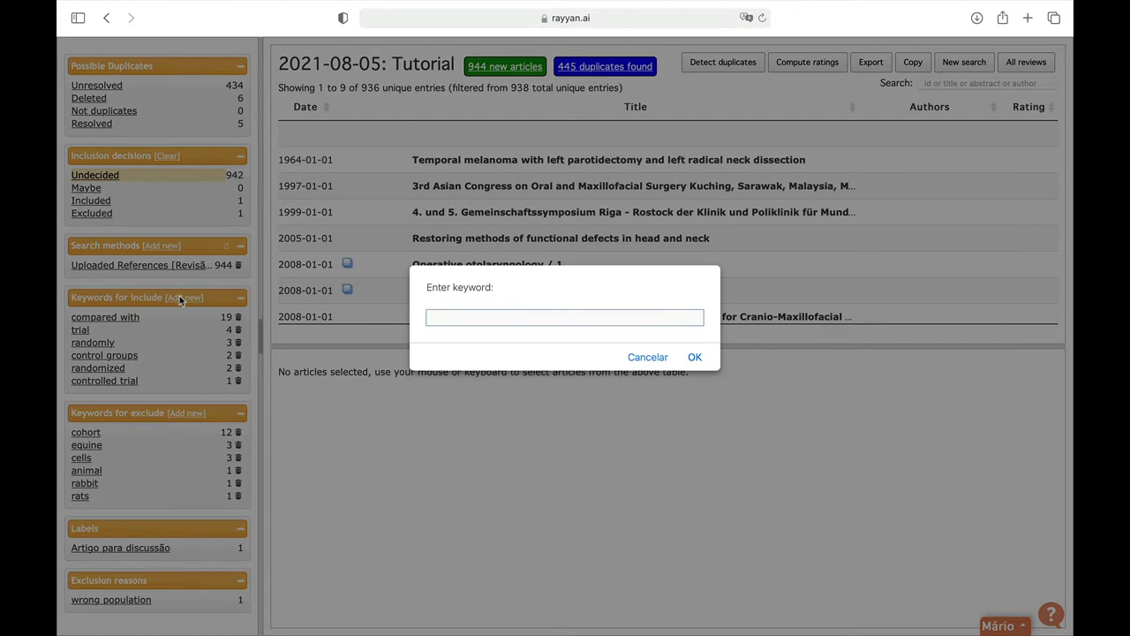
{"action": "type", "text": "Eagle"}
{"action": "left_click", "coordinate": [694, 358]}
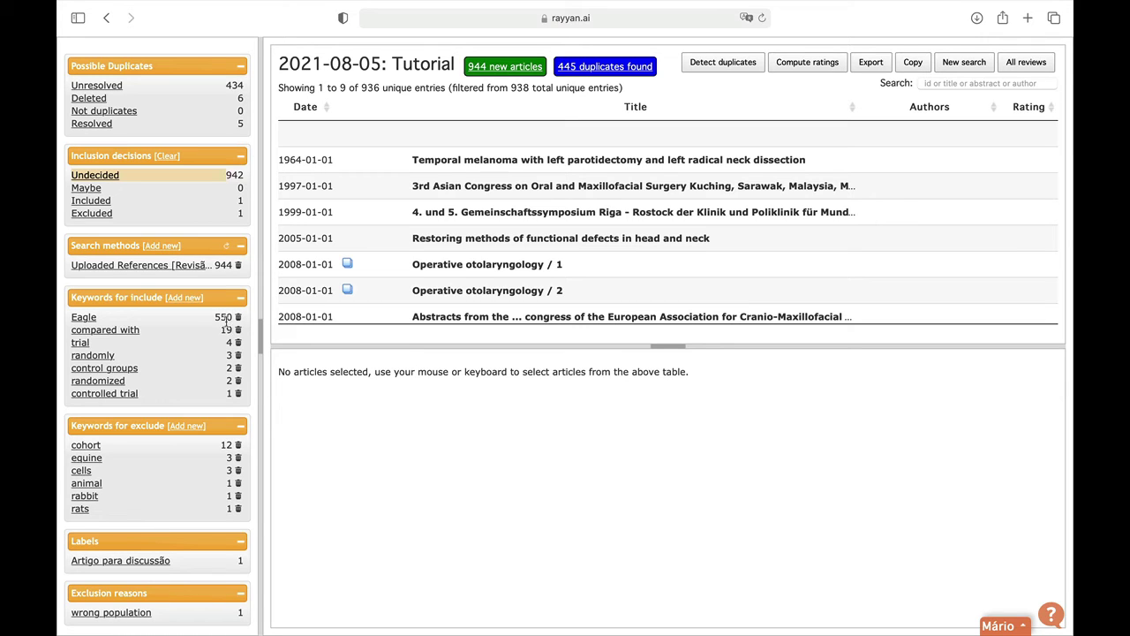
Filter the undecided articles by the "Eagle" keyword and look through the abstracts from "Síndrome de Eagle" to "Eagle's syndrome with facial palsy".
{"action": "left_click", "coordinate": [87, 317]}
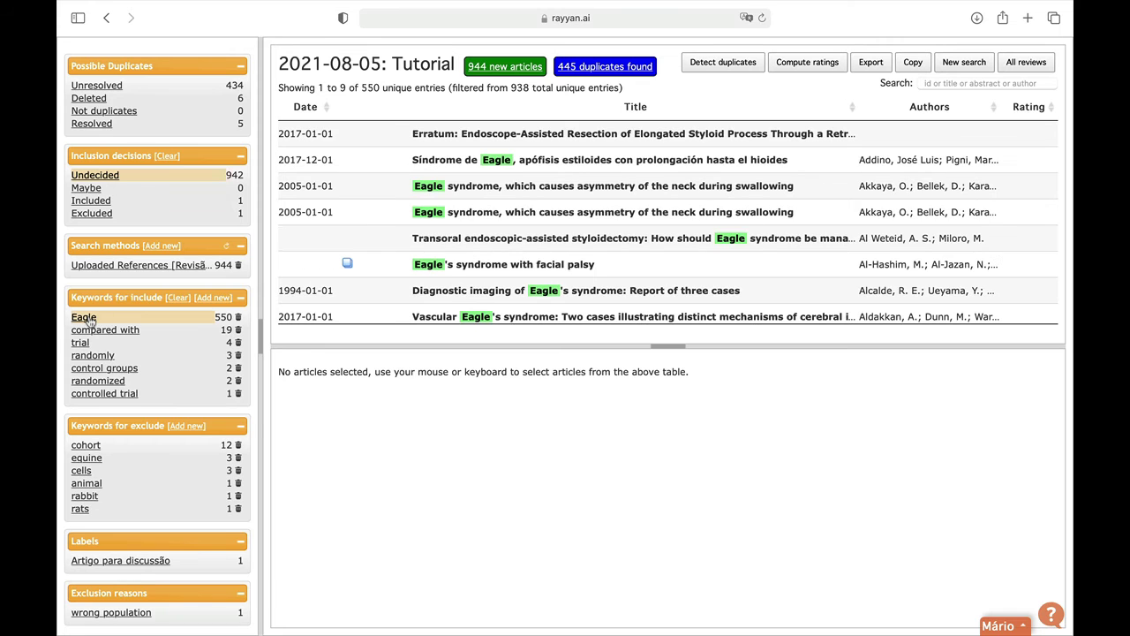
{"action": "left_click", "coordinate": [516, 166]}
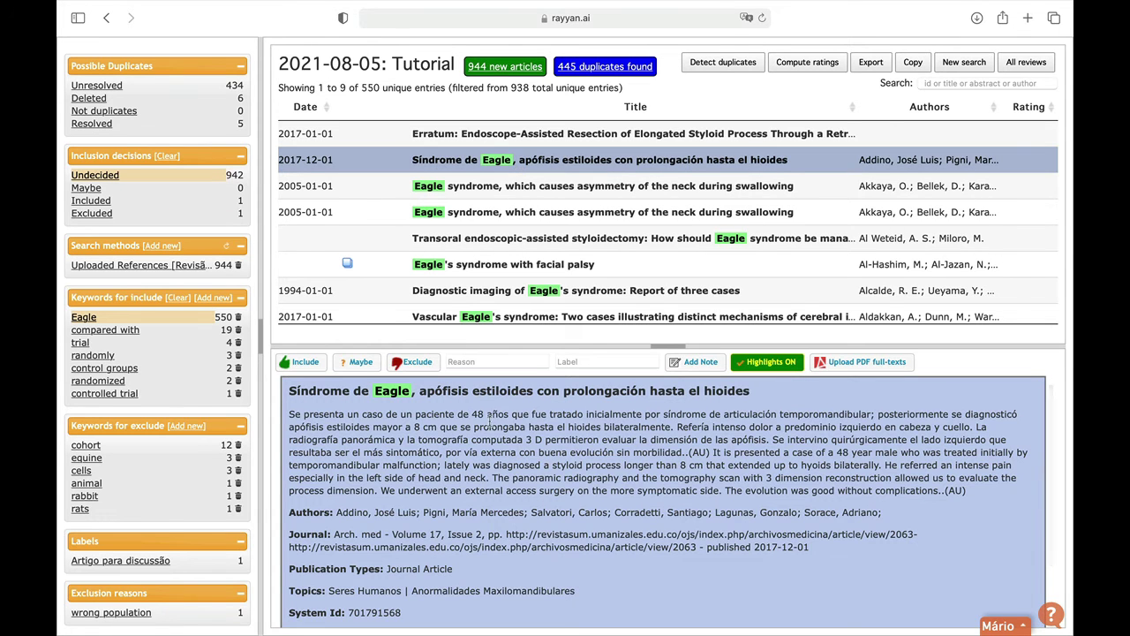
{"action": "scroll", "coordinate": [489, 424], "scroll_direction": "down", "scroll_amount": 1}
{"action": "left_click", "coordinate": [500, 189]}
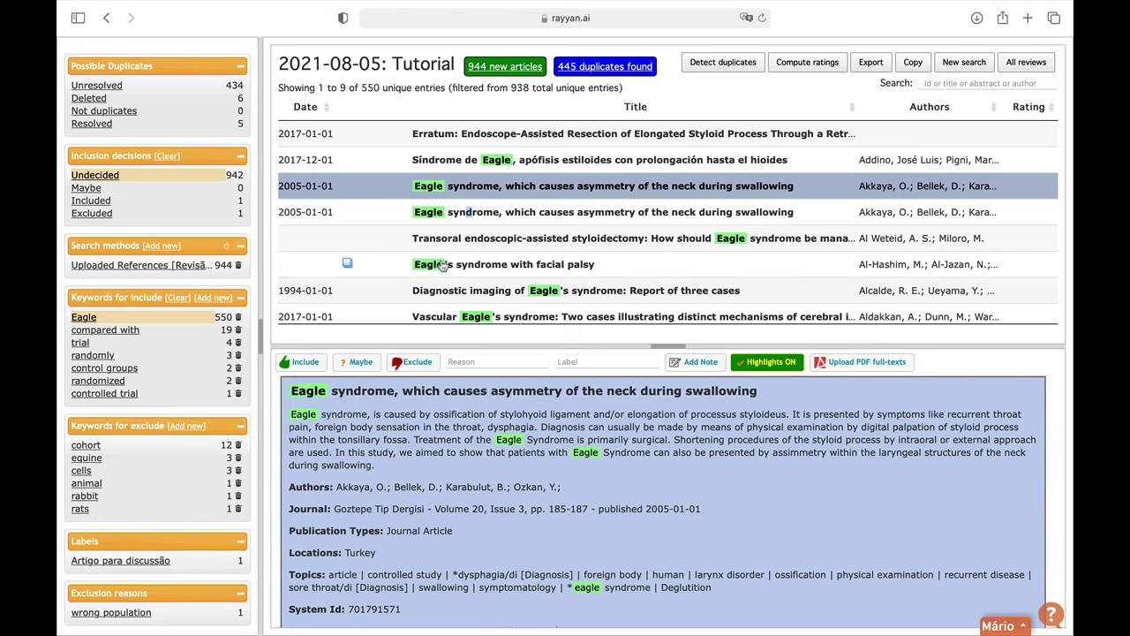
{"action": "left_click", "coordinate": [460, 213]}
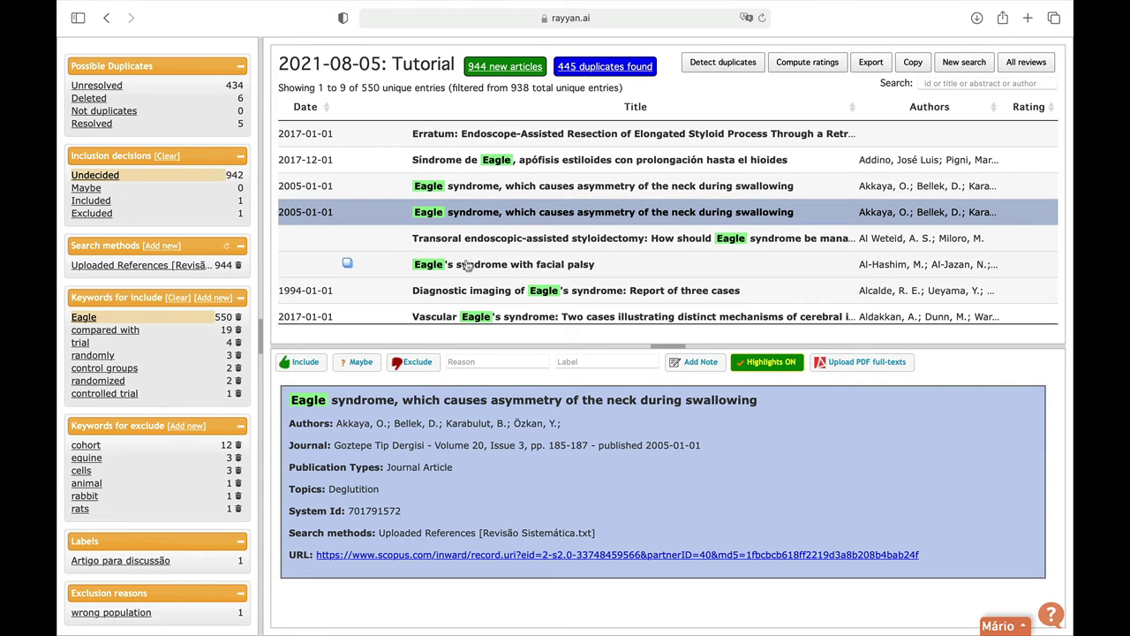
{"action": "left_click", "coordinate": [482, 241]}
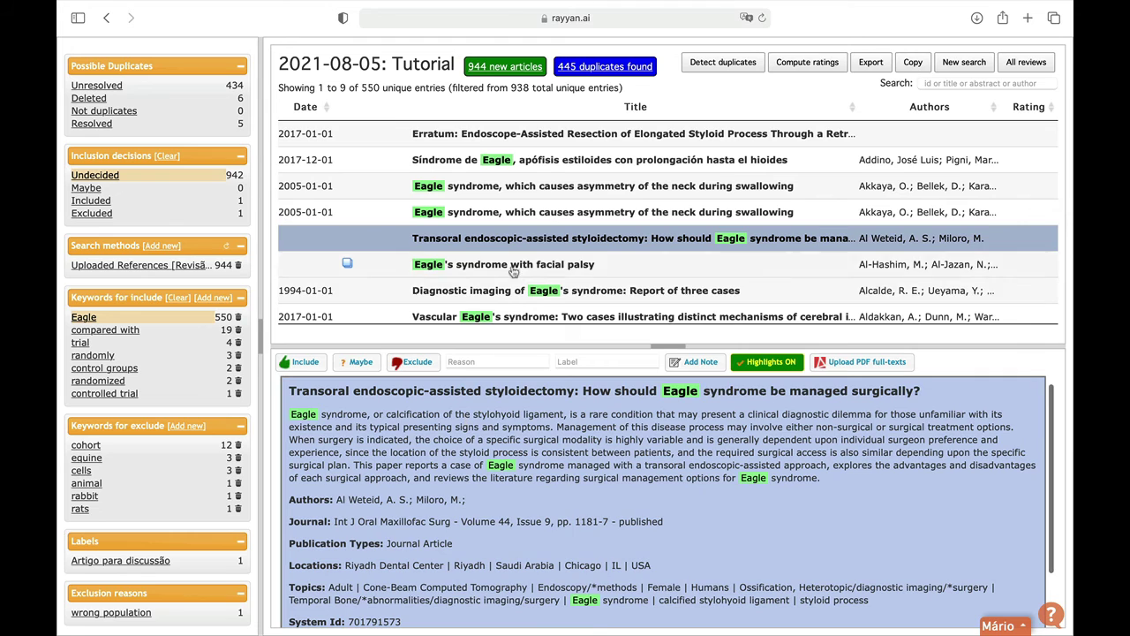
{"action": "left_click", "coordinate": [512, 267]}
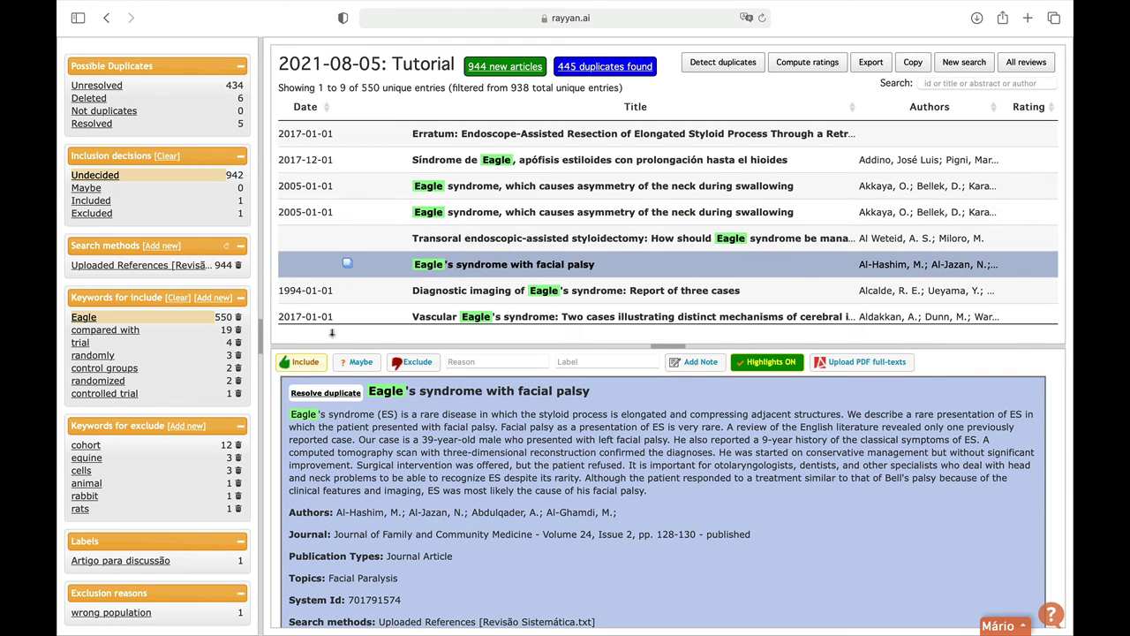
Include the "Síndrome de Eagle" article and both 2005 records on asymmetry of the neck during swallowing.
{"action": "left_click", "coordinate": [353, 160]}
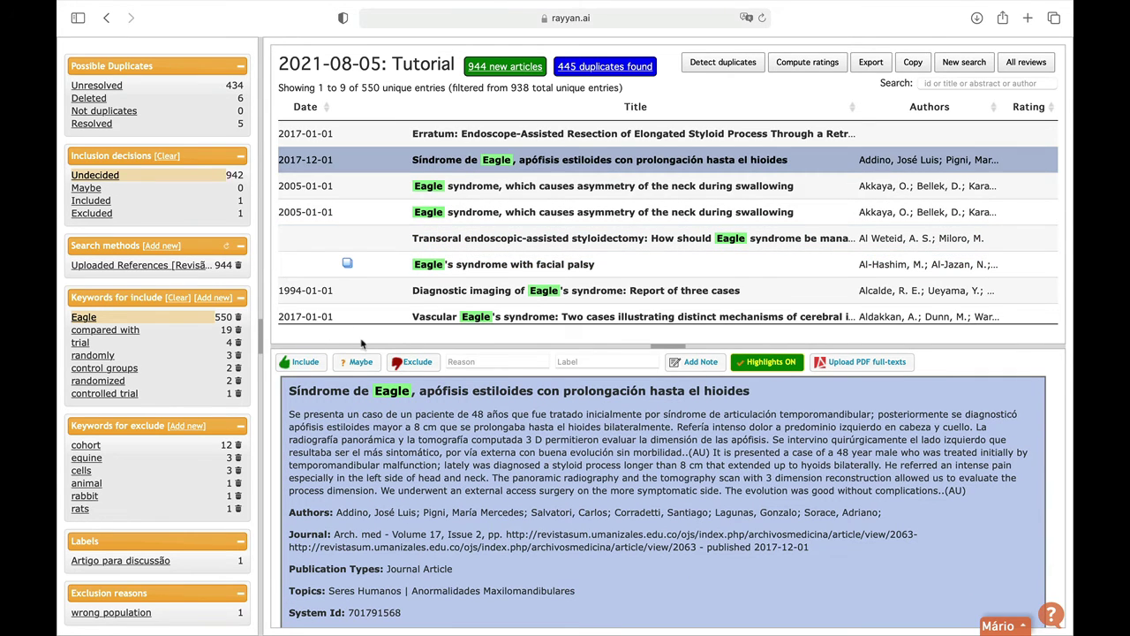
{"action": "left_click", "coordinate": [318, 362]}
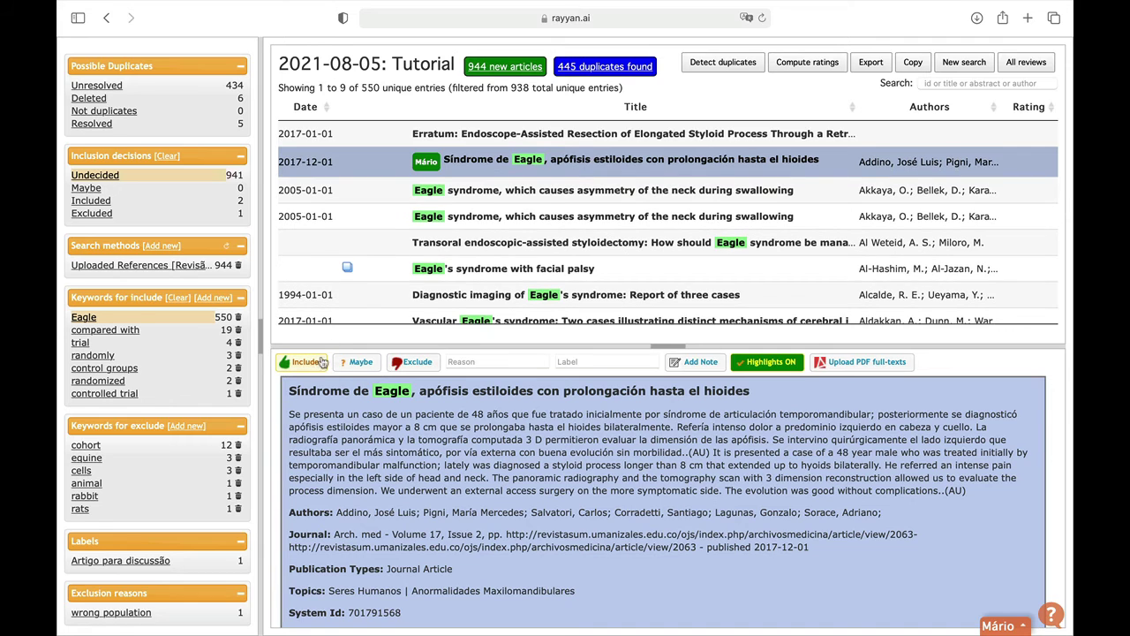
{"action": "left_click", "coordinate": [428, 196]}
{"action": "left_click", "coordinate": [318, 366]}
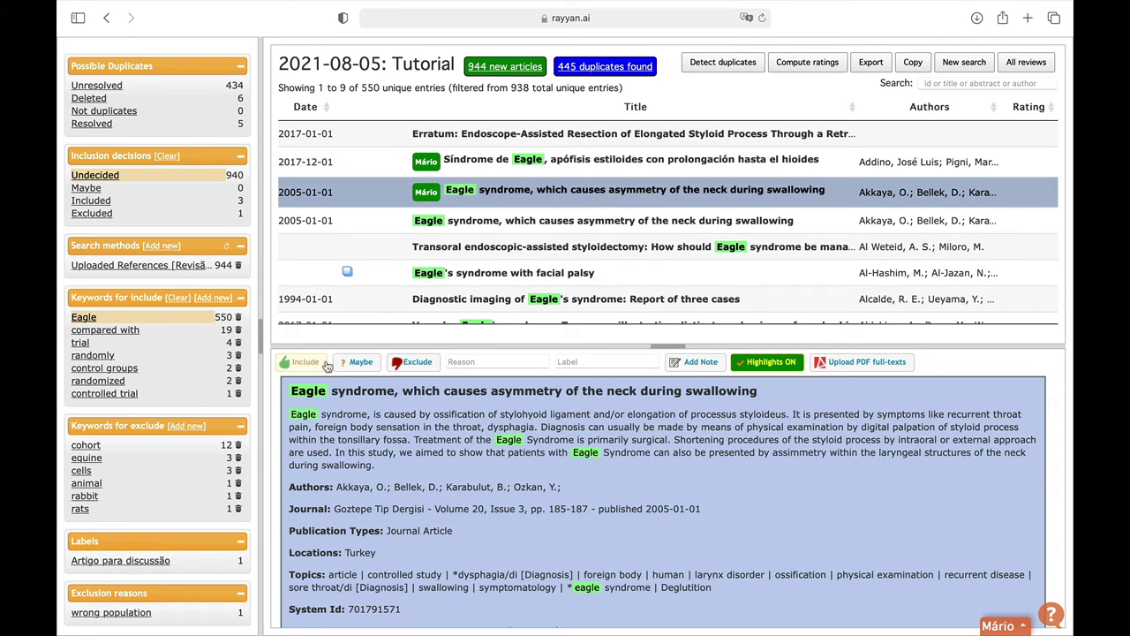
{"action": "left_click", "coordinate": [467, 227]}
{"action": "left_click", "coordinate": [308, 365]}
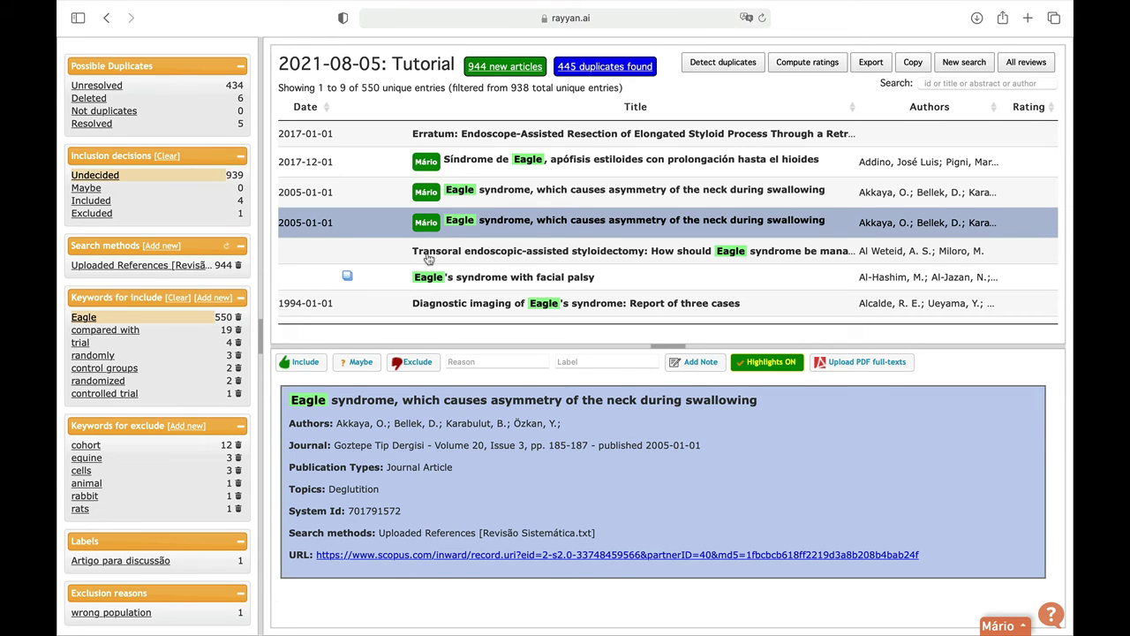
Include the transoral endoscopic-assisted styloidectomy and facial palsy articles, and exclude the 1994 "Diagnostic imaging of Eagle's syndrome" report.
{"action": "left_click", "coordinate": [428, 258]}
{"action": "left_click", "coordinate": [311, 362]}
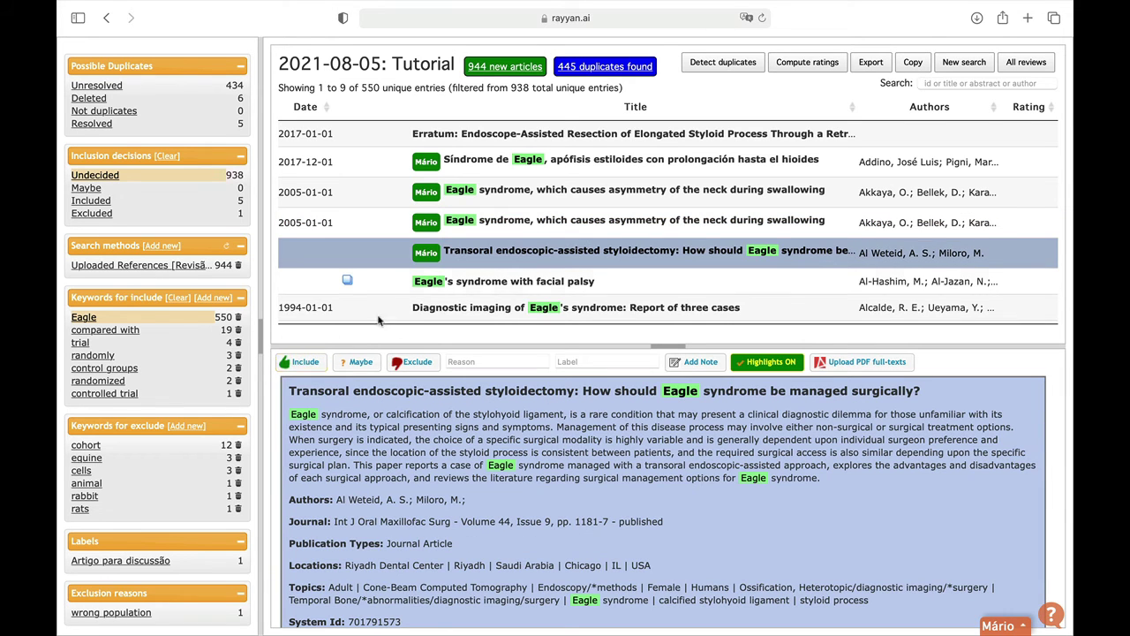
{"action": "left_click", "coordinate": [349, 283]}
{"action": "left_click", "coordinate": [314, 362]}
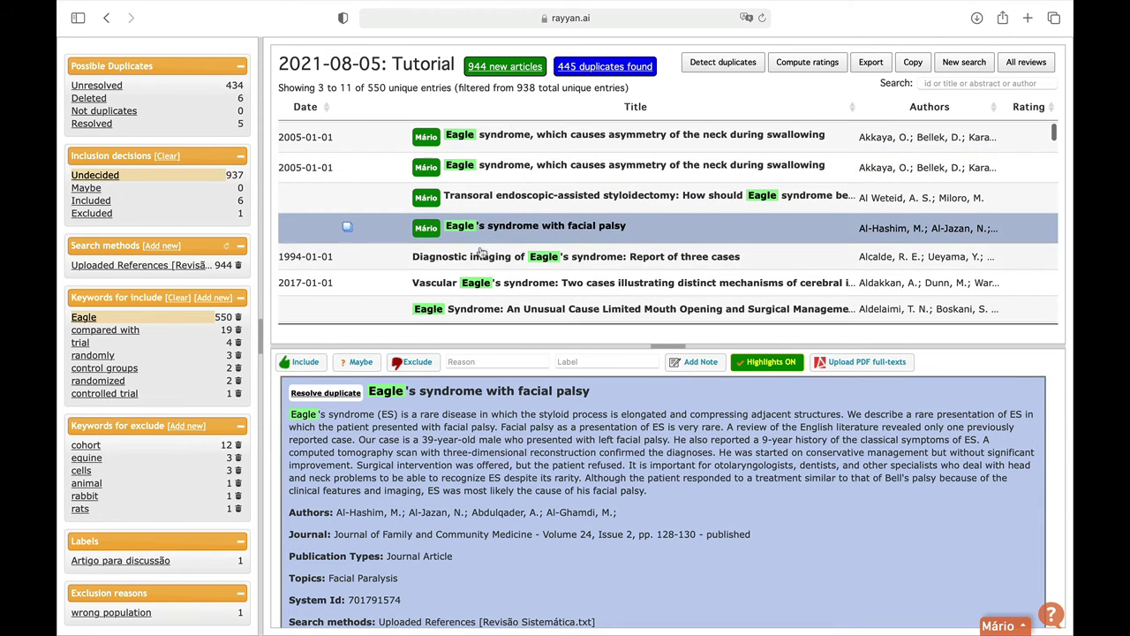
{"action": "left_click", "coordinate": [481, 255]}
{"action": "left_click", "coordinate": [410, 362]}
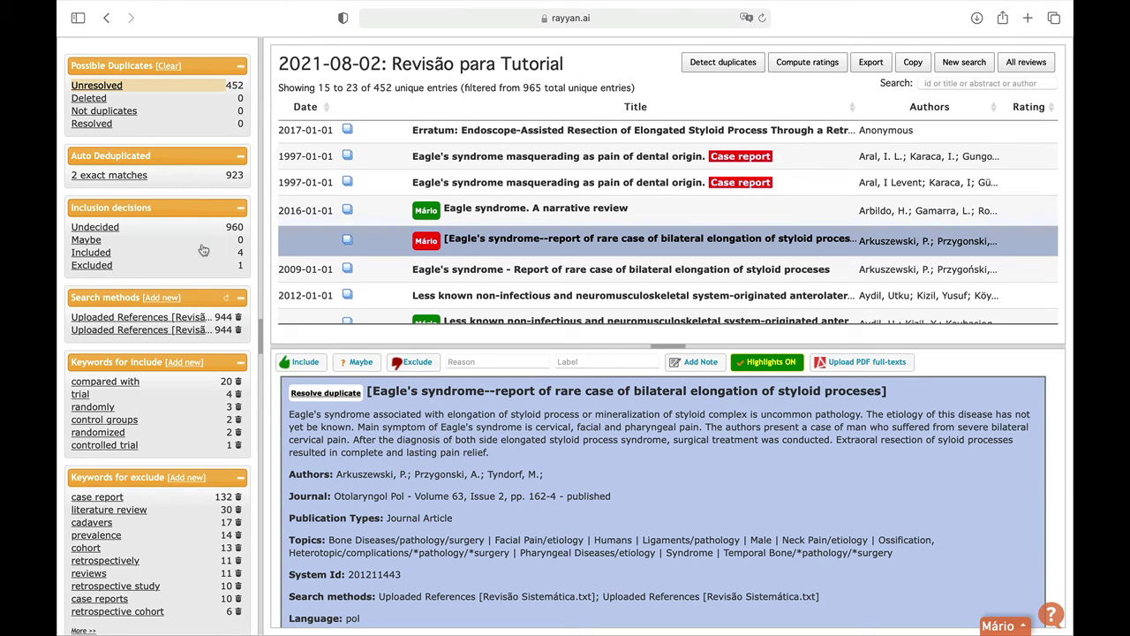
Filter "Revisão para Tutorial" to Included articles and review the export options for the filtered articles without exporting.
{"action": "left_click", "coordinate": [110, 253]}
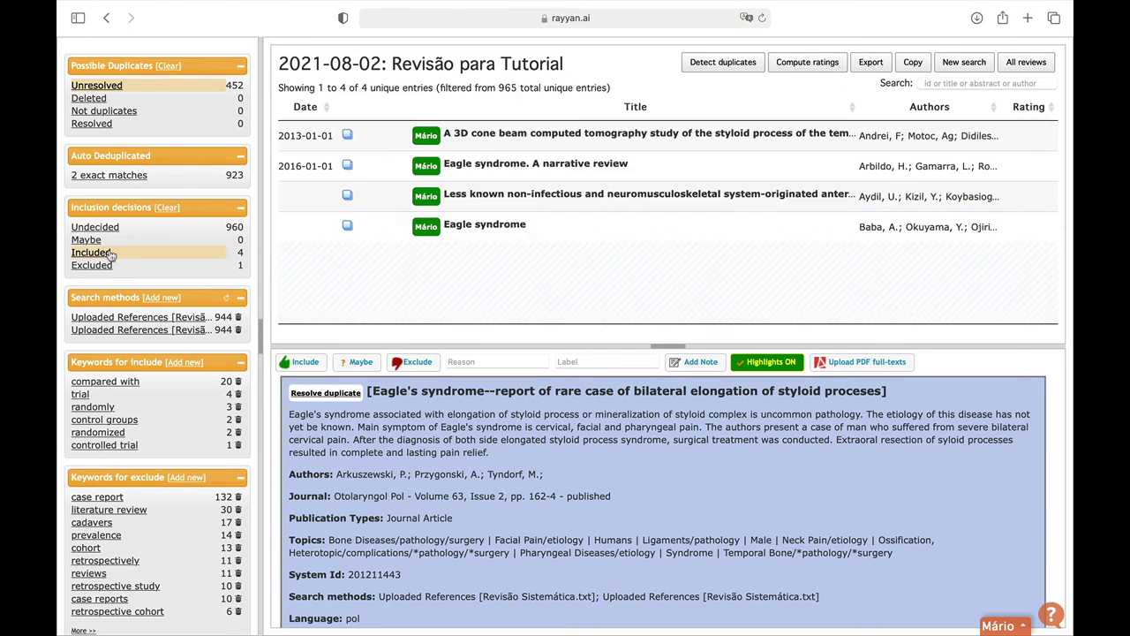
{"action": "left_click", "coordinate": [861, 69]}
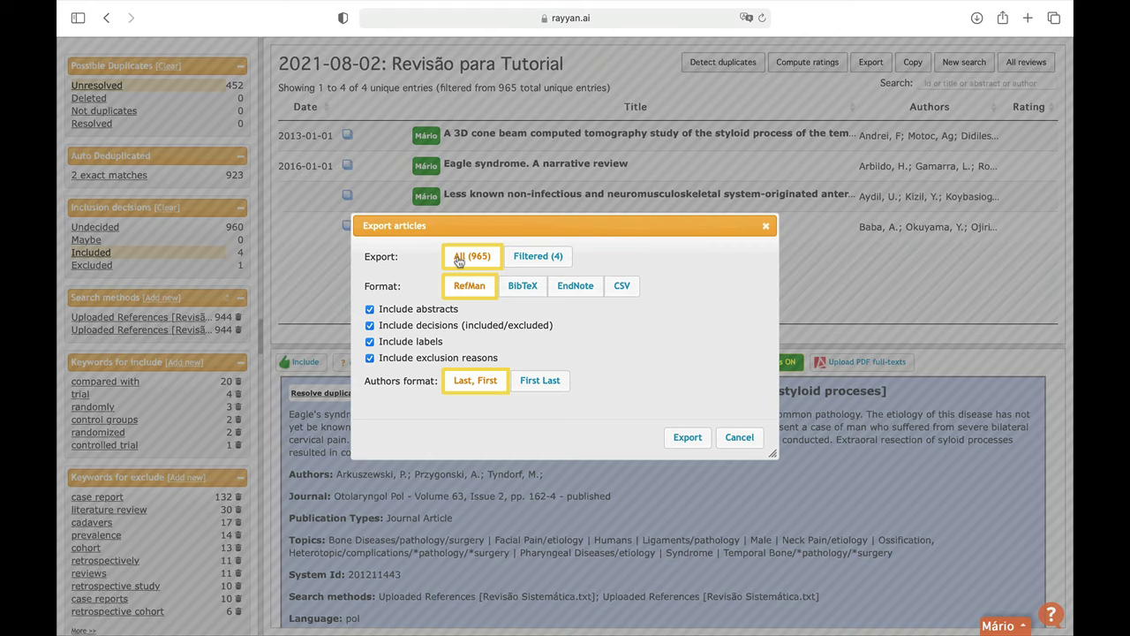
{"action": "left_click", "coordinate": [523, 256]}
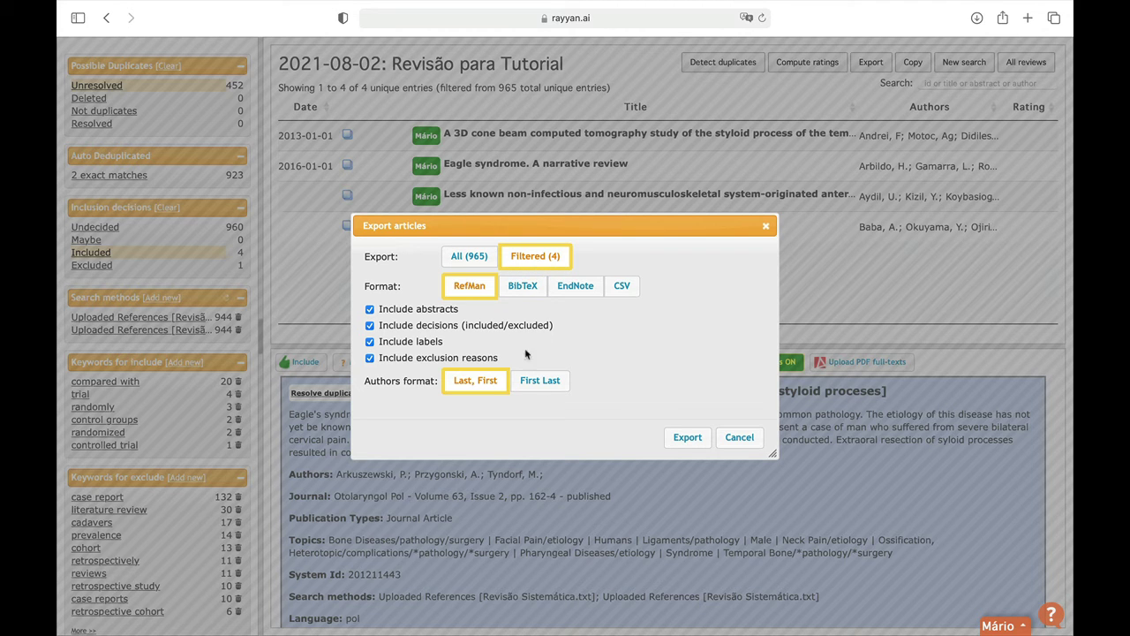
{"action": "left_click", "coordinate": [732, 438]}
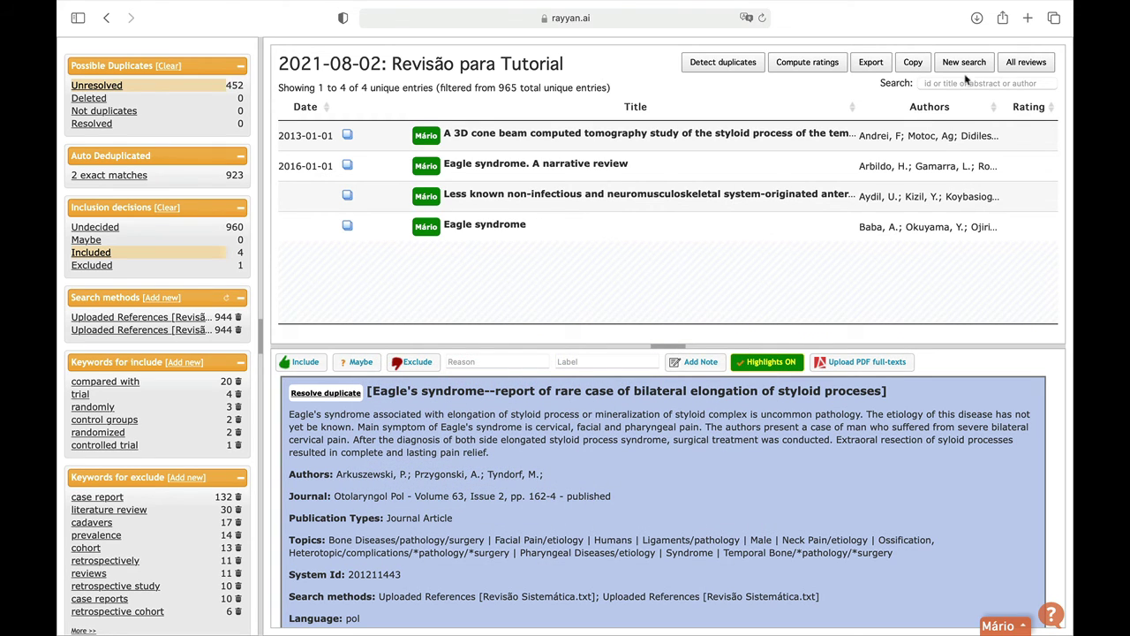
Open the MANDIBULAR FRACTURE - SPORTS review from the list of all reviews and turn its blind mode off.
{"action": "left_click", "coordinate": [1015, 71]}
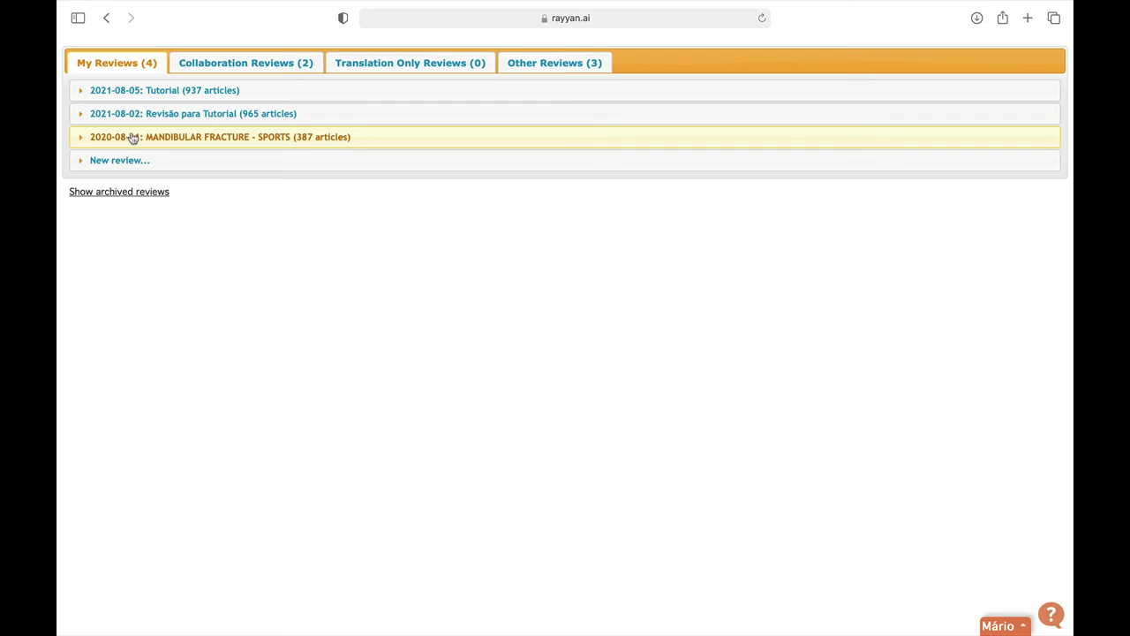
{"action": "left_click", "coordinate": [274, 143]}
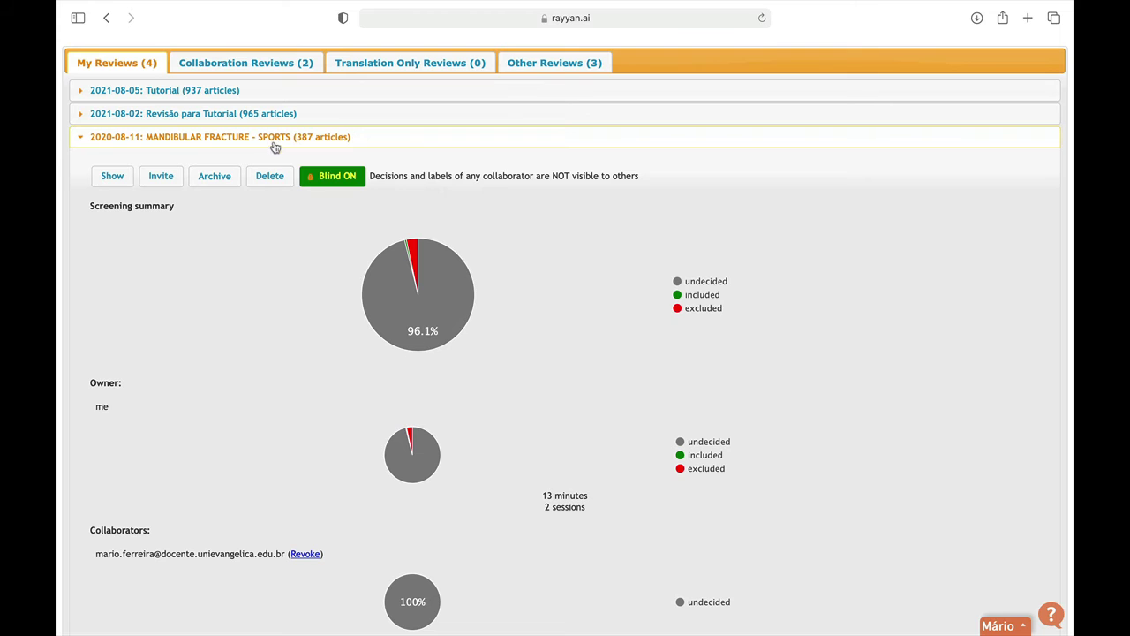
{"action": "left_click", "coordinate": [325, 176]}
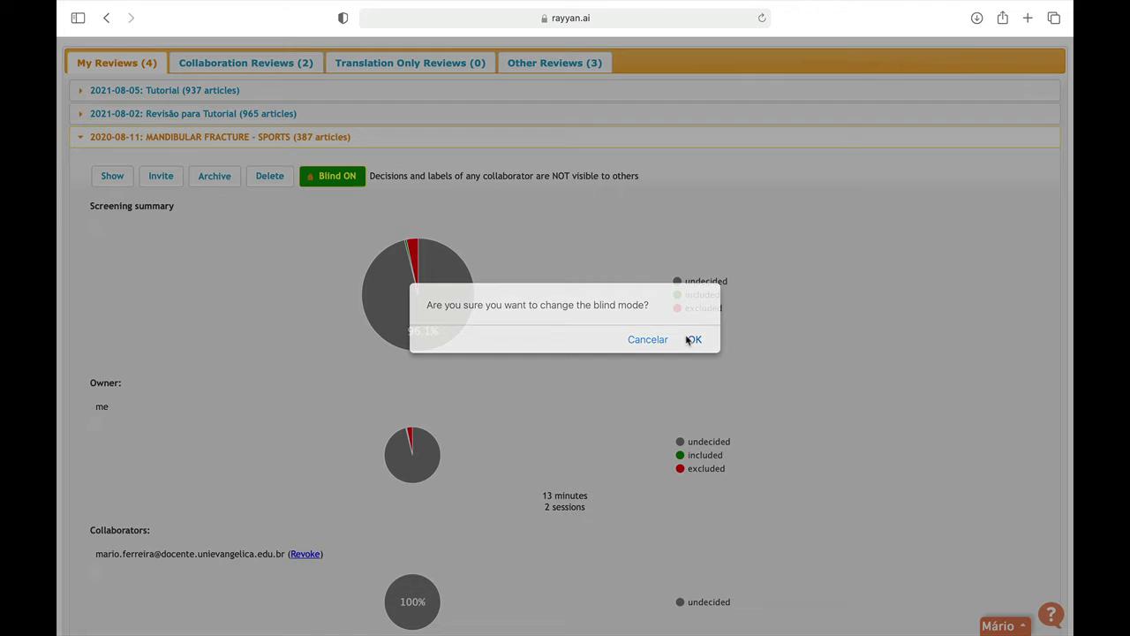
{"action": "left_click", "coordinate": [688, 340]}
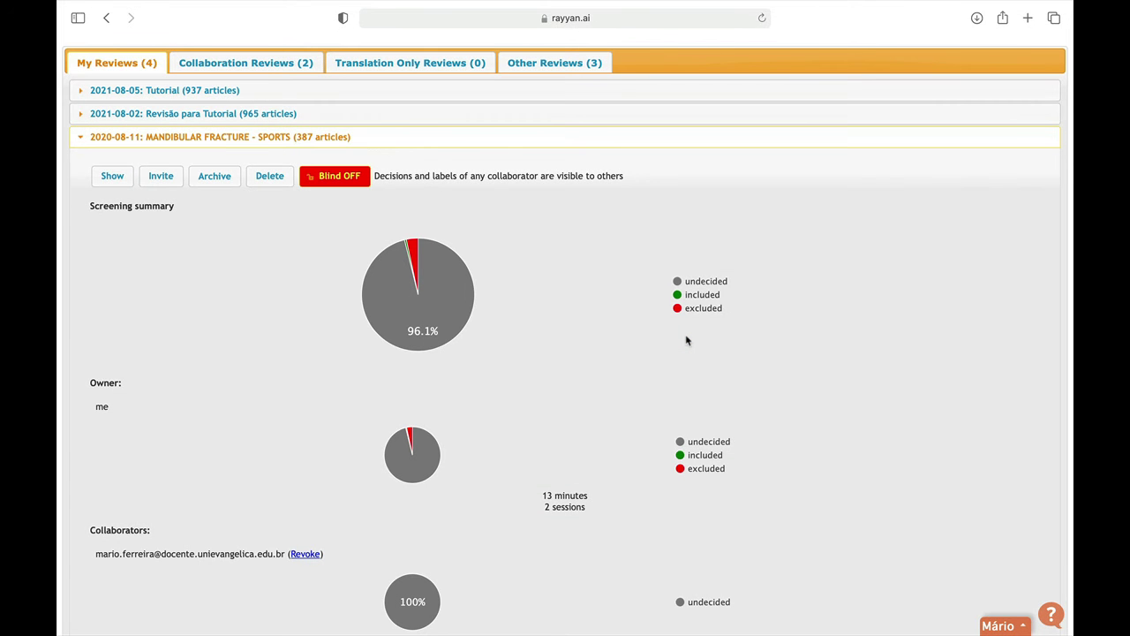
Examine the overall screening summary and the decisions and session times of the owner and collaborator in the MANDIBULAR FRACTURE - SPORTS review.
{"action": "scroll", "coordinate": [583, 313], "scroll_direction": "down", "scroll_amount": 3}
{"action": "scroll", "coordinate": [565, 300], "scroll_direction": "up", "scroll_amount": 2}
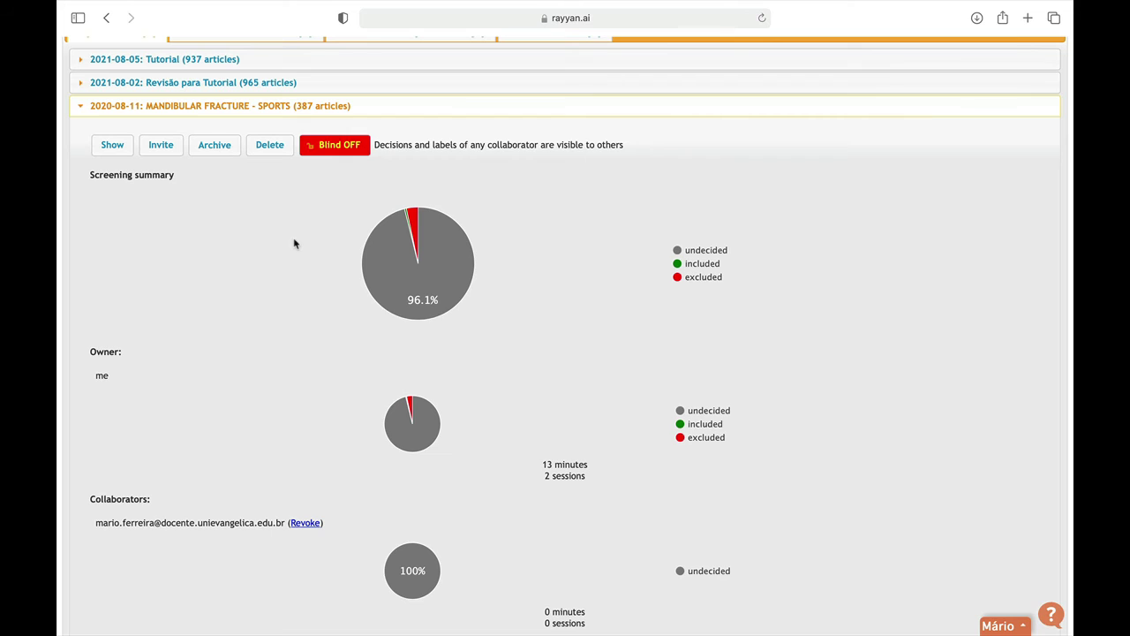
{"action": "mouse_move", "coordinate": [371, 240]}
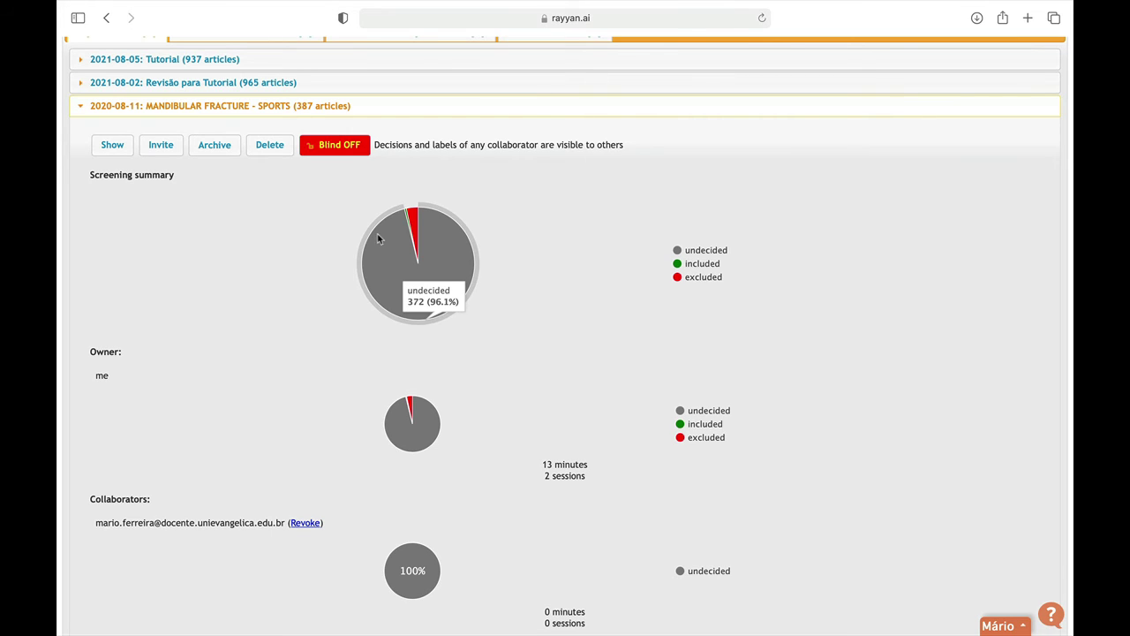
{"action": "mouse_move", "coordinate": [412, 218]}
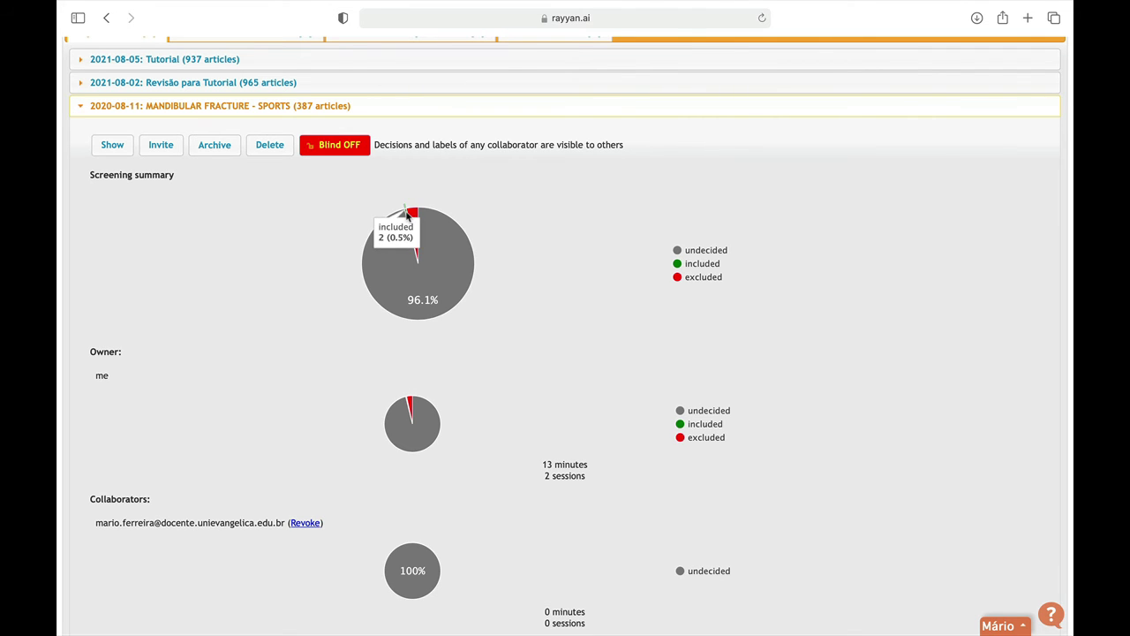
{"action": "mouse_move", "coordinate": [391, 257]}
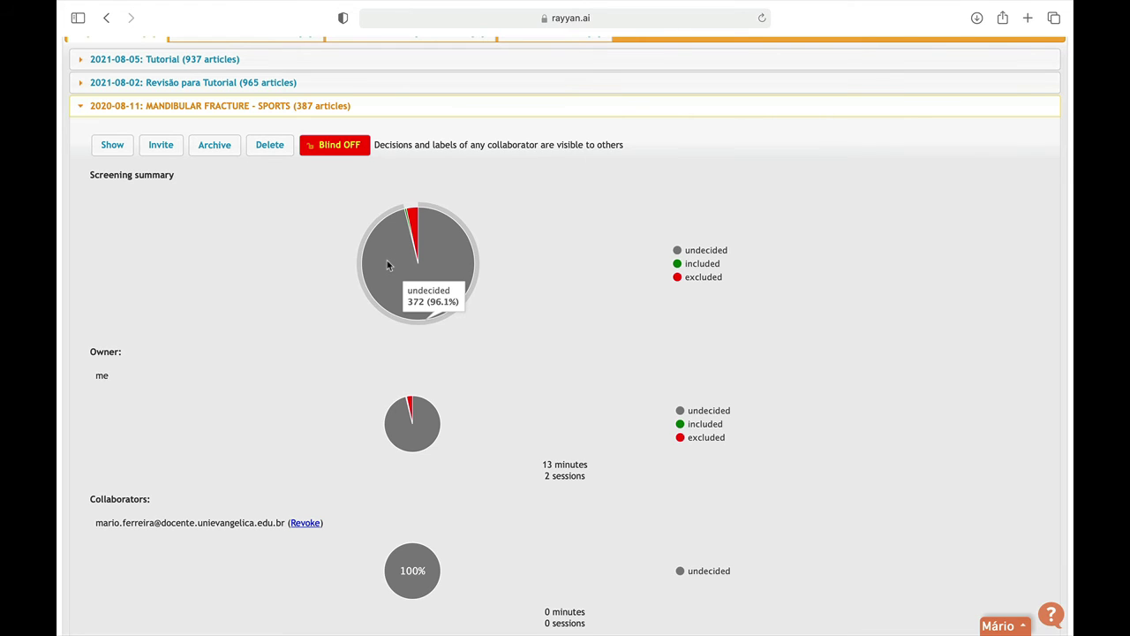
{"action": "scroll", "coordinate": [332, 414], "scroll_direction": "down", "scroll_amount": 2}
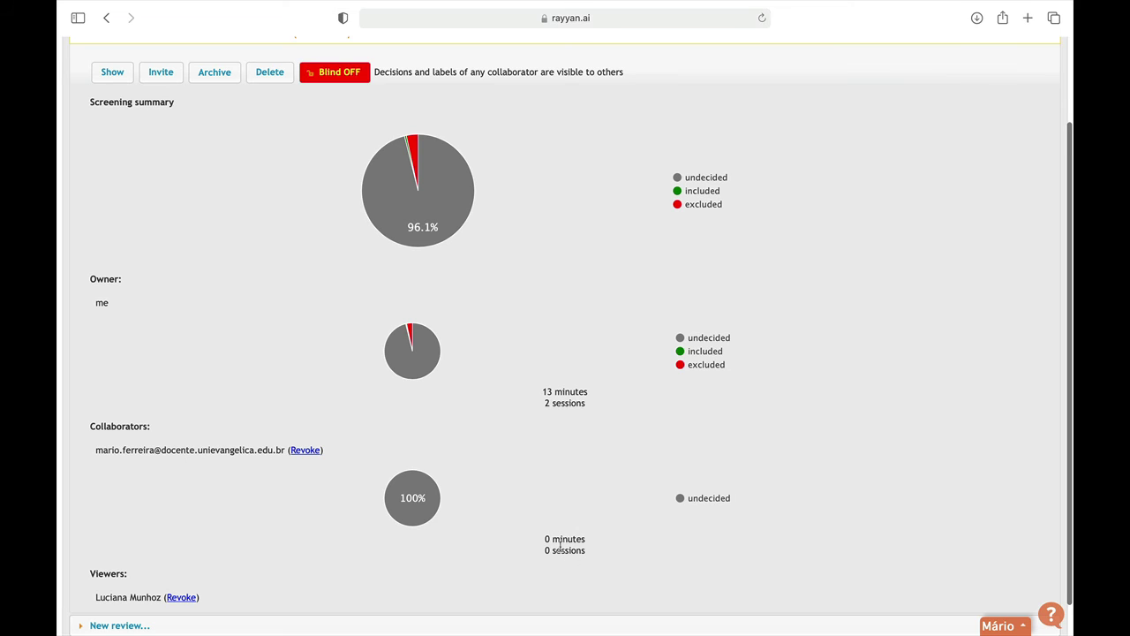
{"action": "mouse_move", "coordinate": [439, 503]}
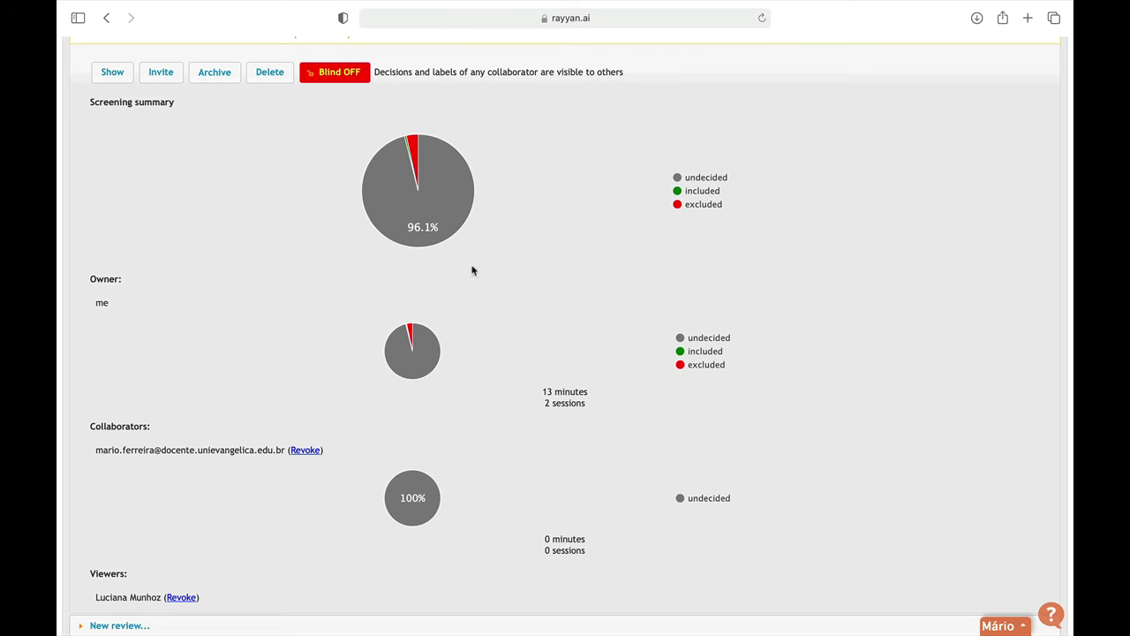
{"action": "mouse_move", "coordinate": [454, 244]}
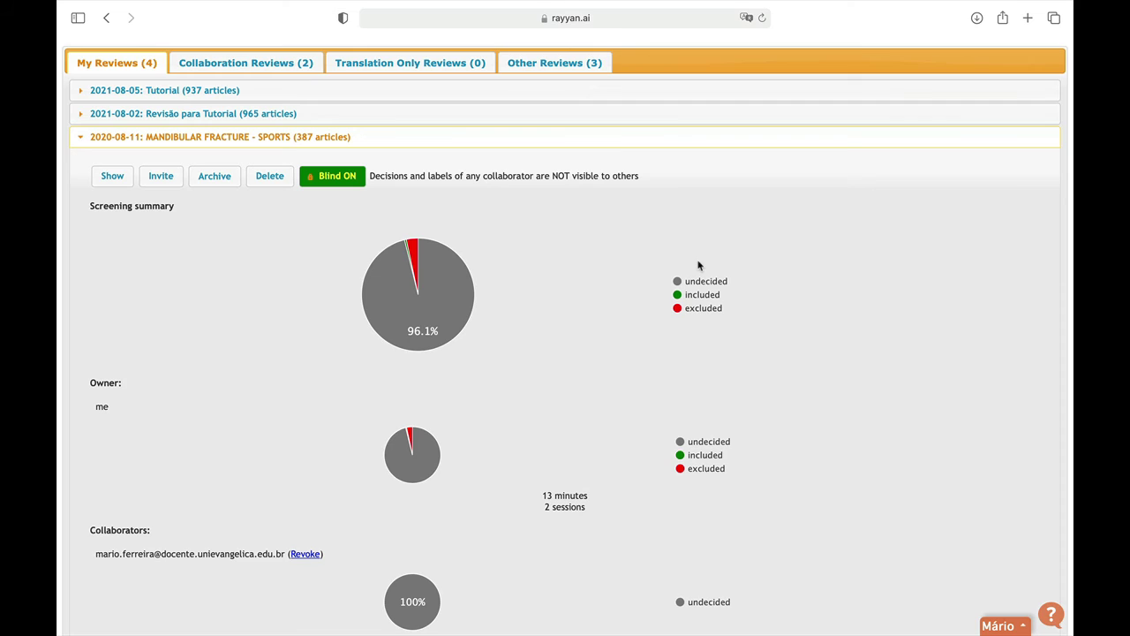
Prepare an invitation to the MANDIBULAR FRACTURE - SPORTS review with the Collaborator type and fill in the invitee's e-mail.
{"action": "mouse_move", "coordinate": [367, 274]}
{"action": "left_click", "coordinate": [154, 180]}
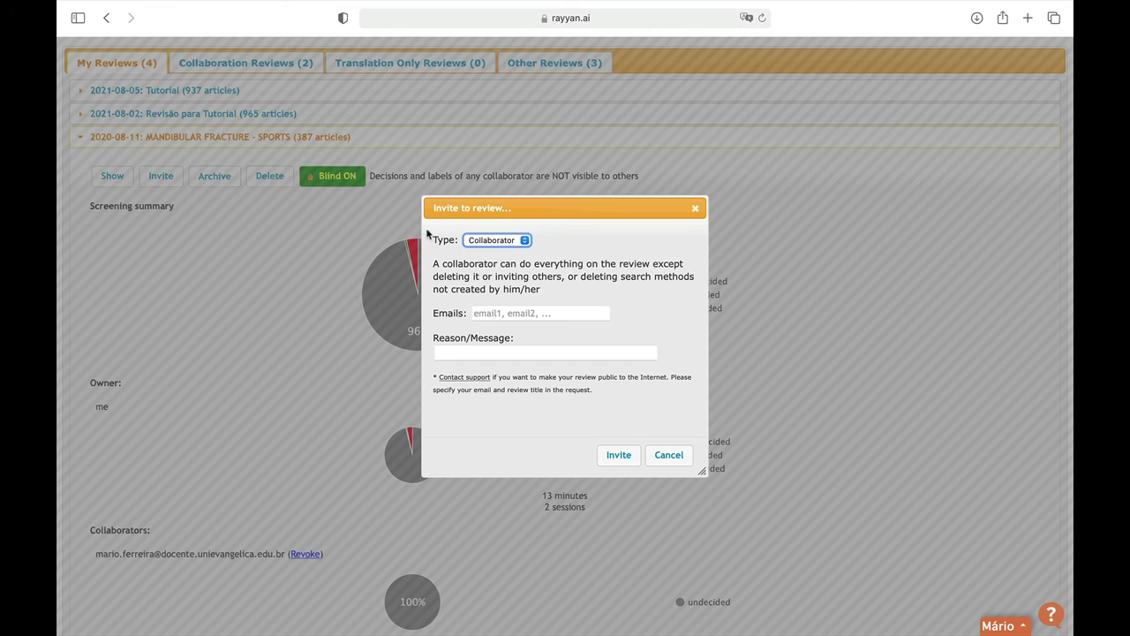
{"action": "left_click", "coordinate": [526, 242]}
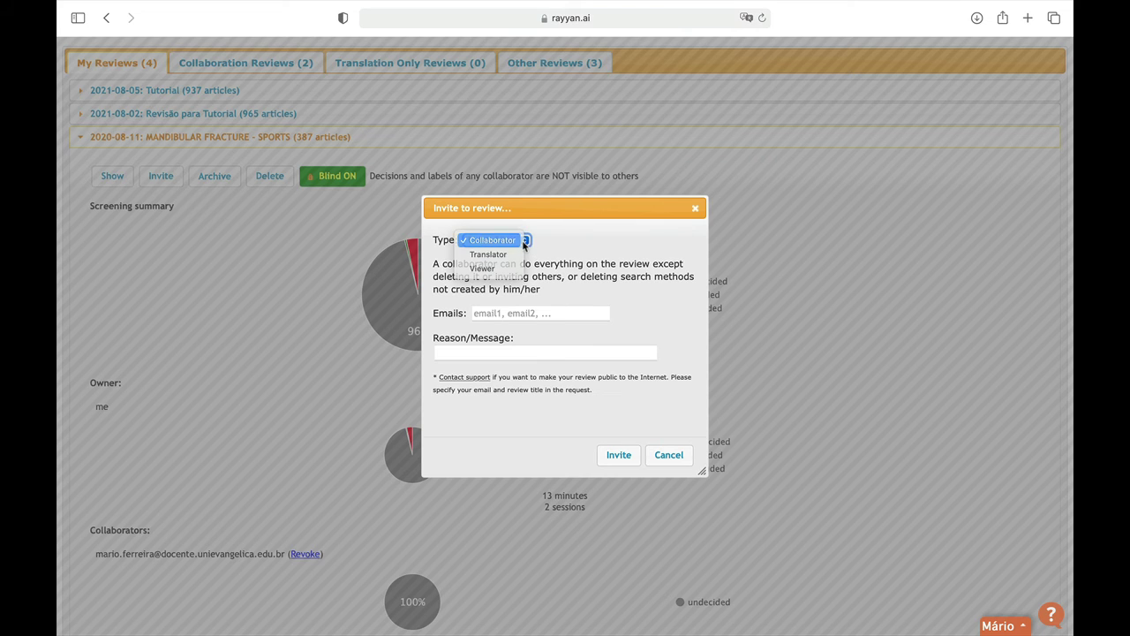
{"action": "left_click", "coordinate": [526, 244]}
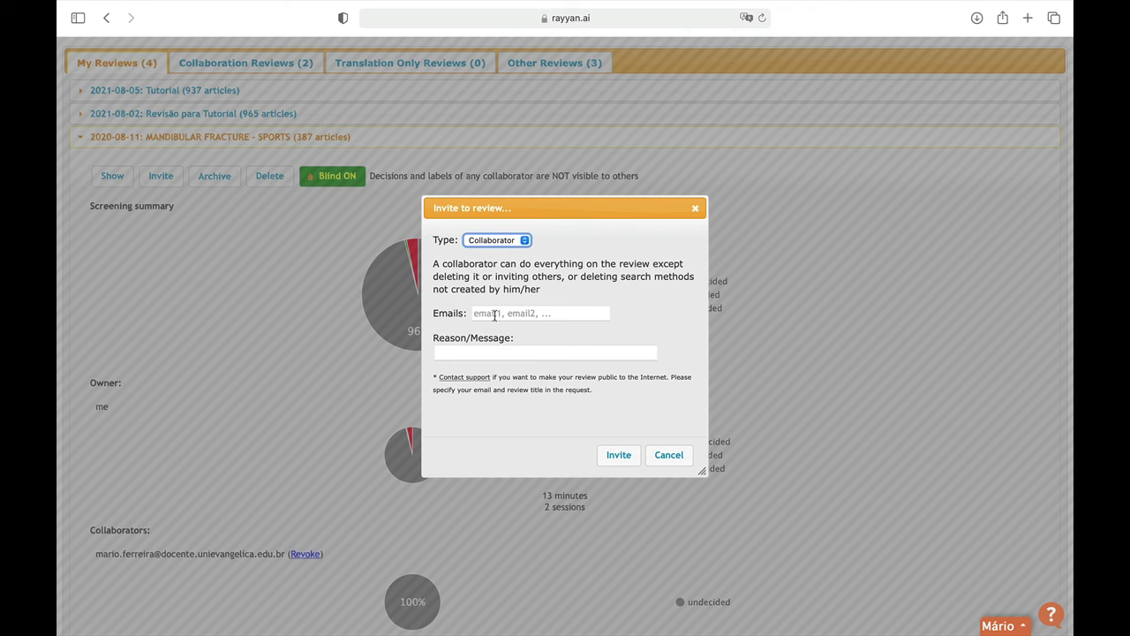
{"action": "left_click", "coordinate": [496, 316]}
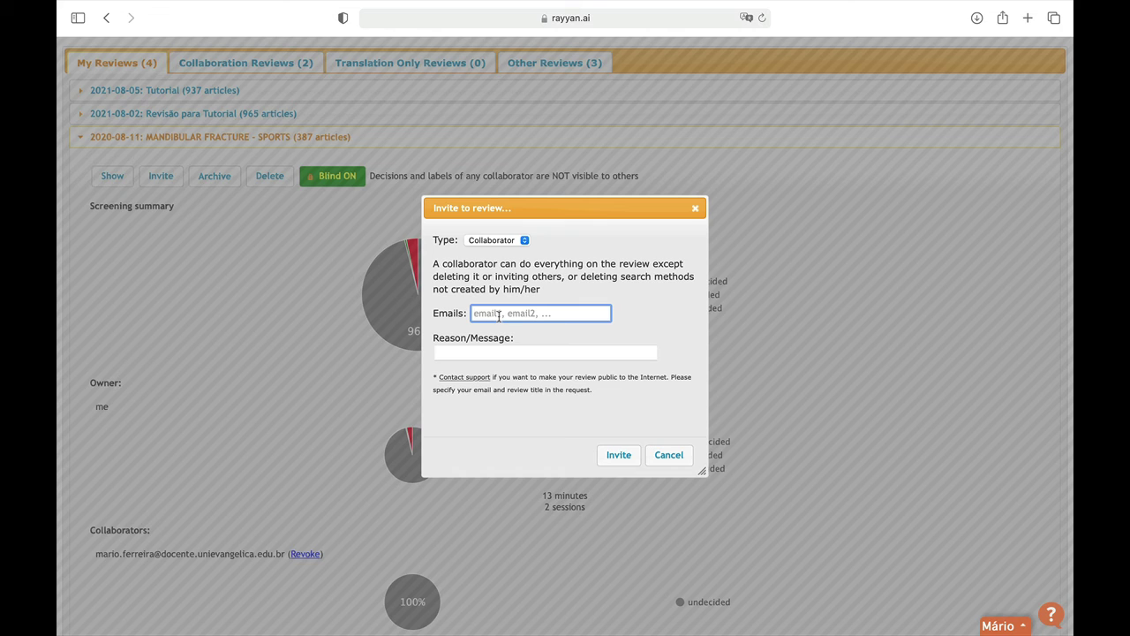
{"action": "type", "text": "email@email.com"}
{"action": "key", "text": "Tab"}
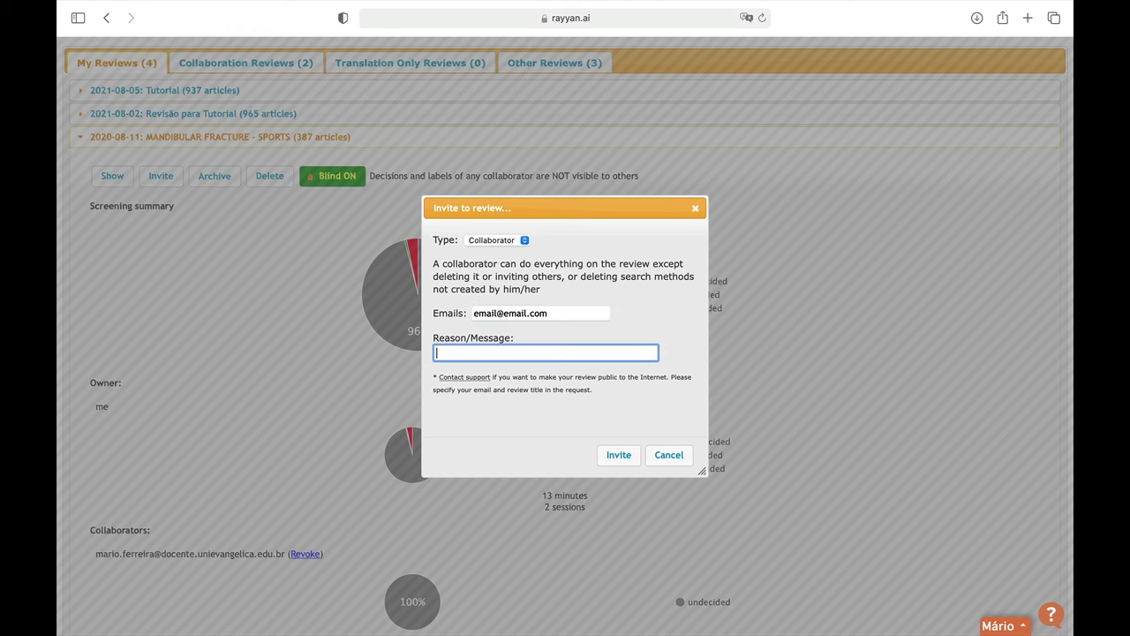
Enter "2 author" as the invitation's reason and cancel the invitation without sending it.
{"action": "type", "text": "2 auhtor"}
{"action": "key", "text": "BackSpace"}
{"action": "key", "text": "BackSpace"}
{"action": "key", "text": "BackSpace"}
{"action": "key", "text": "BackSpace"}
{"action": "type", "text": "thor"}
{"action": "left_click", "coordinate": [668, 455]}
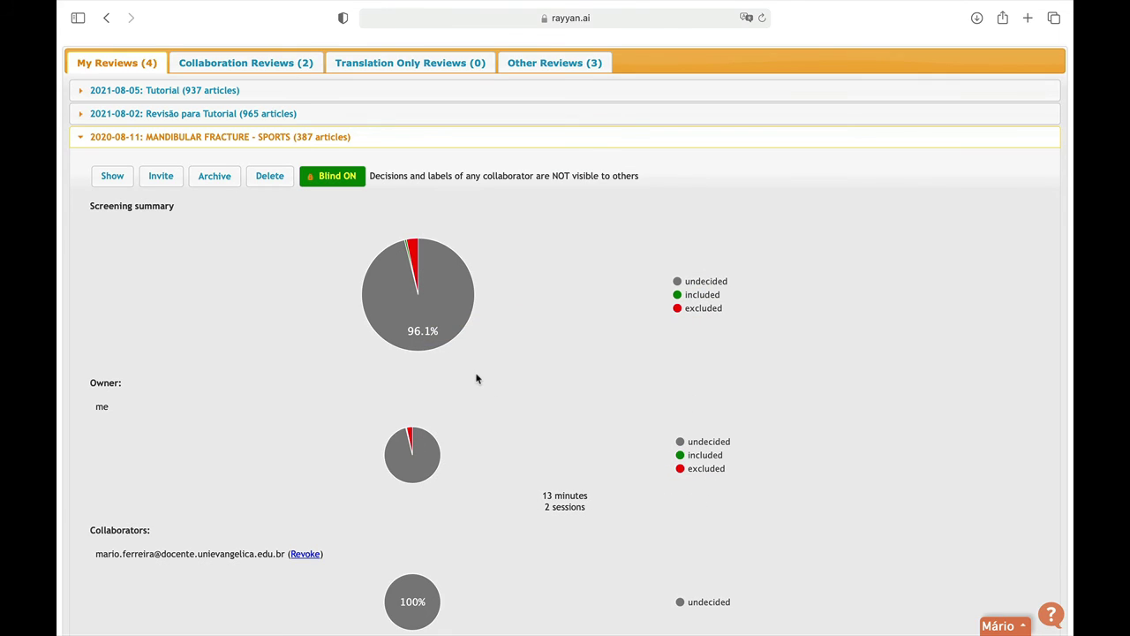
Turn blind mode off for the MANDIBULAR FRACTURE - SPORTS review and open its article list.
{"action": "scroll", "coordinate": [476, 379], "scroll_direction": "down", "scroll_amount": 1}
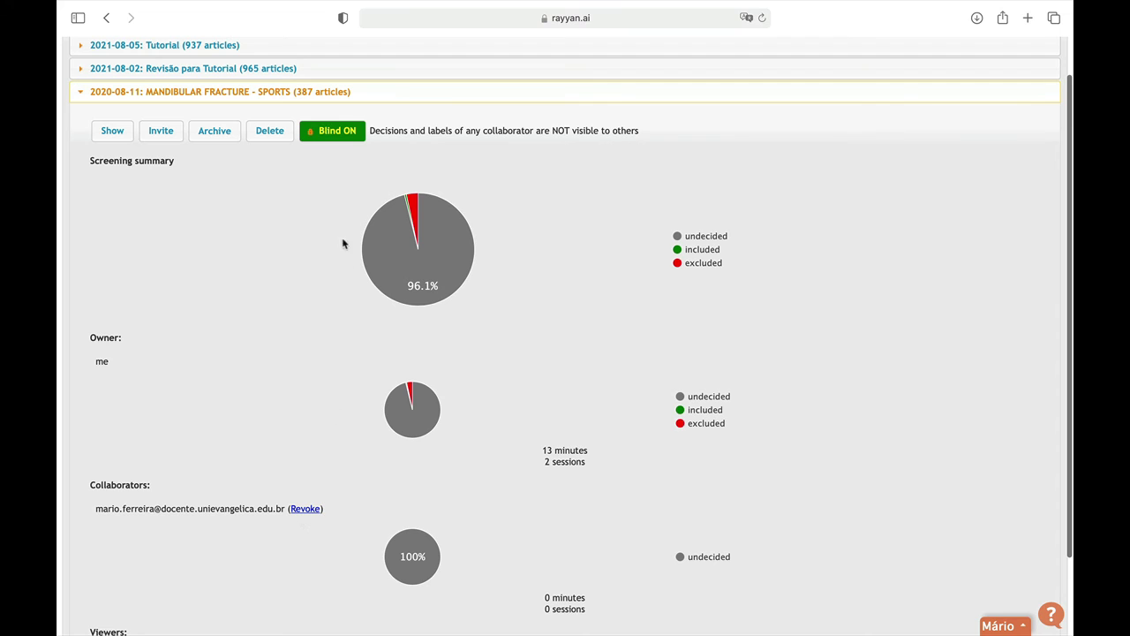
{"action": "scroll", "coordinate": [354, 504], "scroll_direction": "up", "scroll_amount": 1}
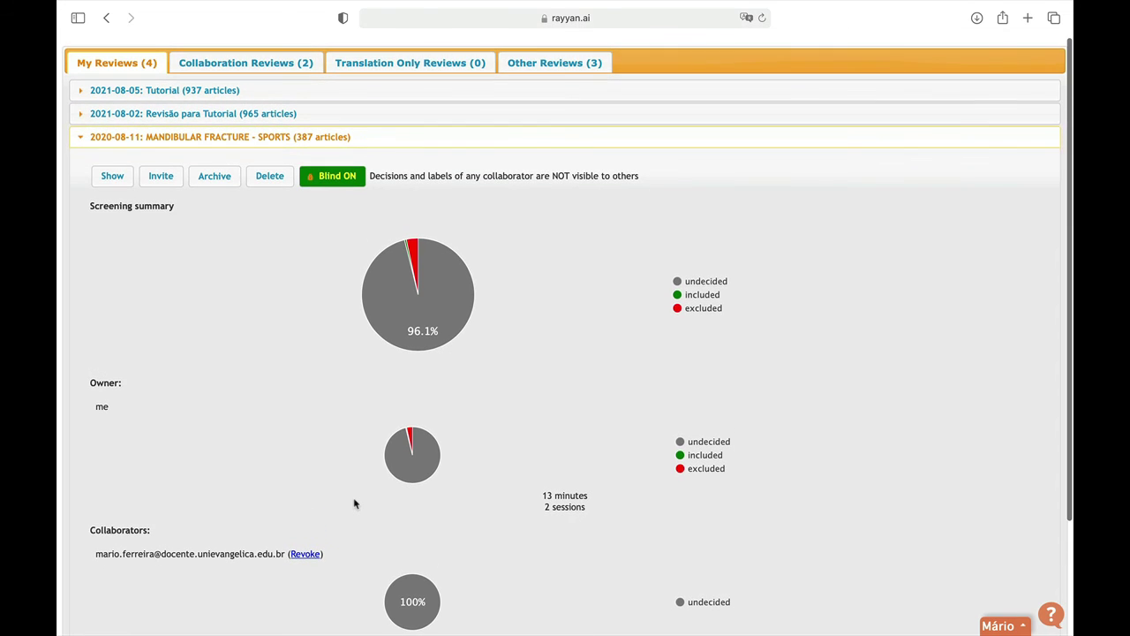
{"action": "left_click", "coordinate": [338, 179]}
{"action": "left_click", "coordinate": [695, 342]}
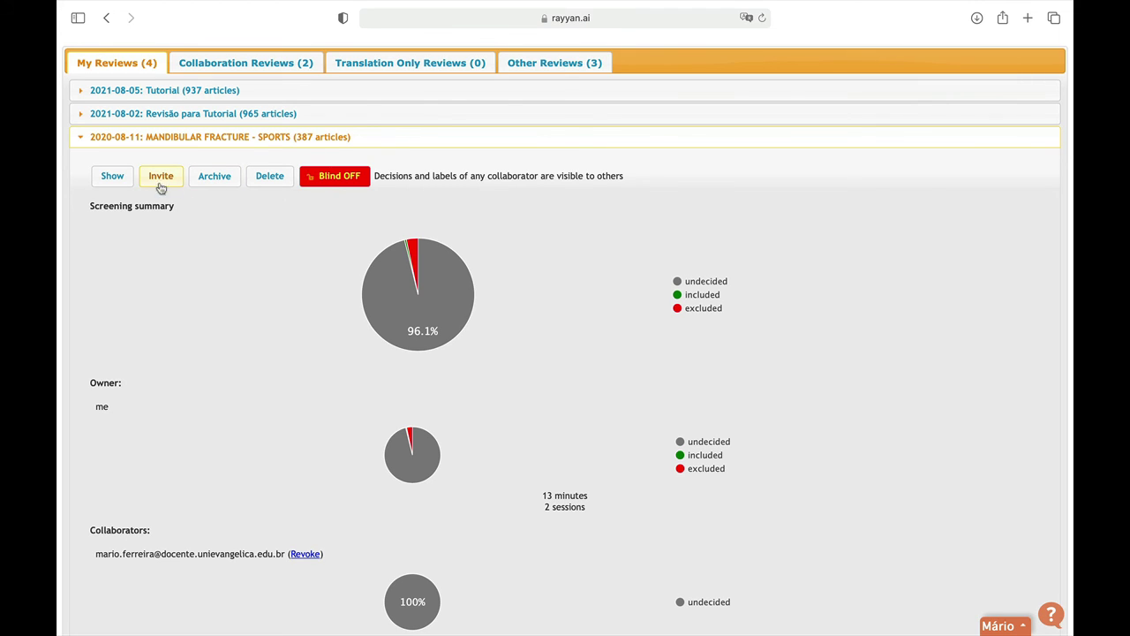
{"action": "left_click", "coordinate": [113, 177]}
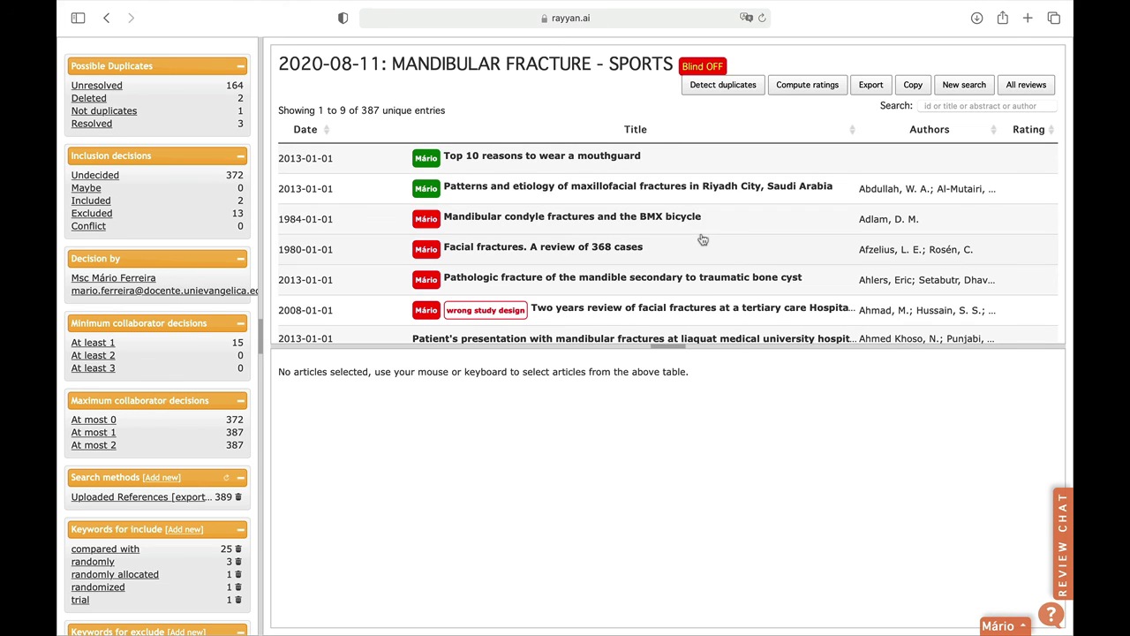
Open the collaboration review "Eficacy of discopexy for treatment of TMD: systematic review" and examine both reviewers' decisions and exclusion reasons in its article list.
{"action": "left_click", "coordinate": [1025, 86]}
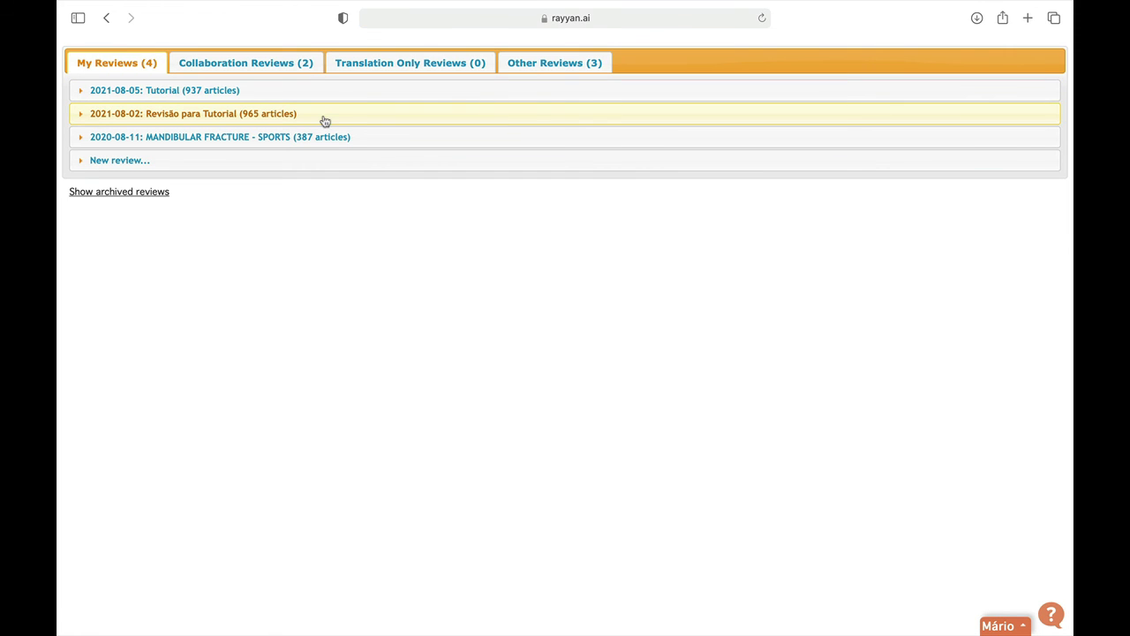
{"action": "left_click", "coordinate": [290, 70]}
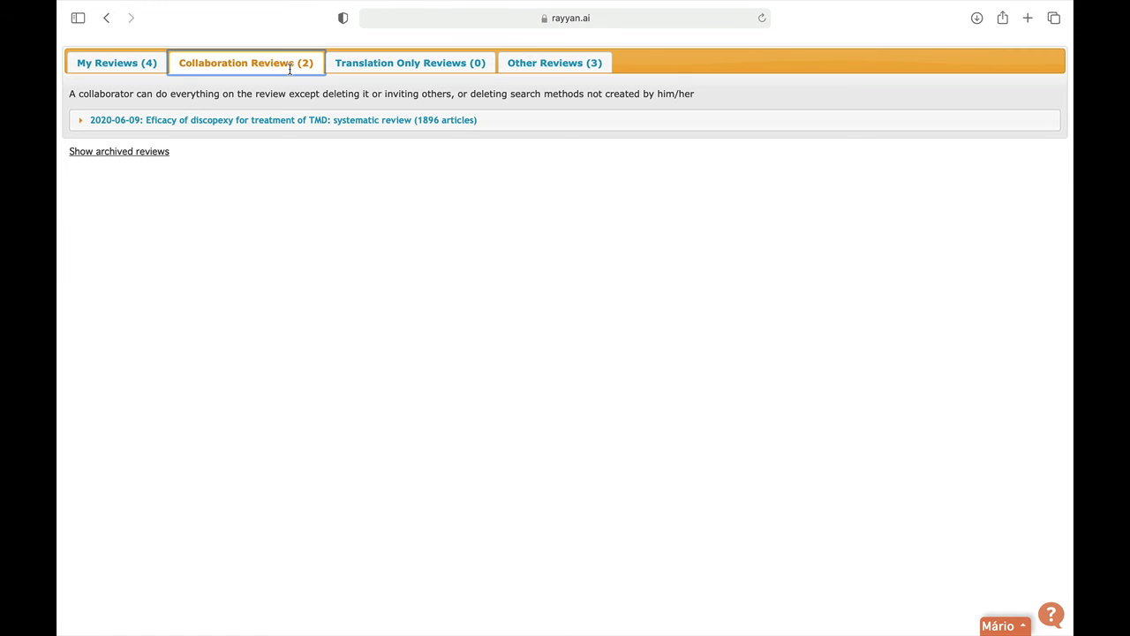
{"action": "left_click", "coordinate": [267, 125]}
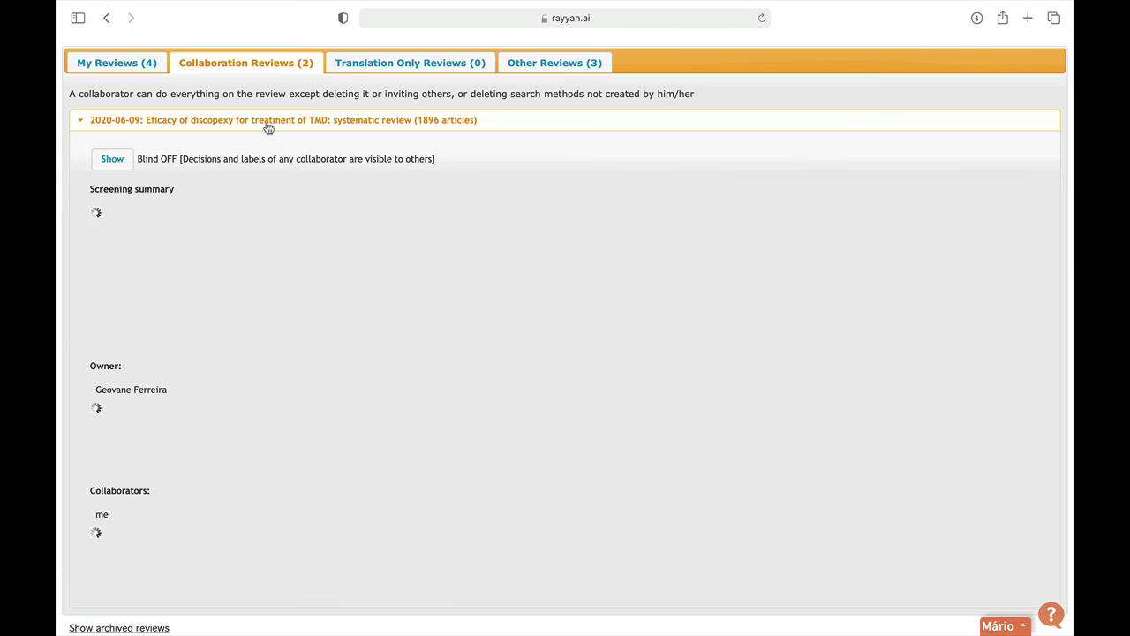
{"action": "left_click", "coordinate": [123, 163]}
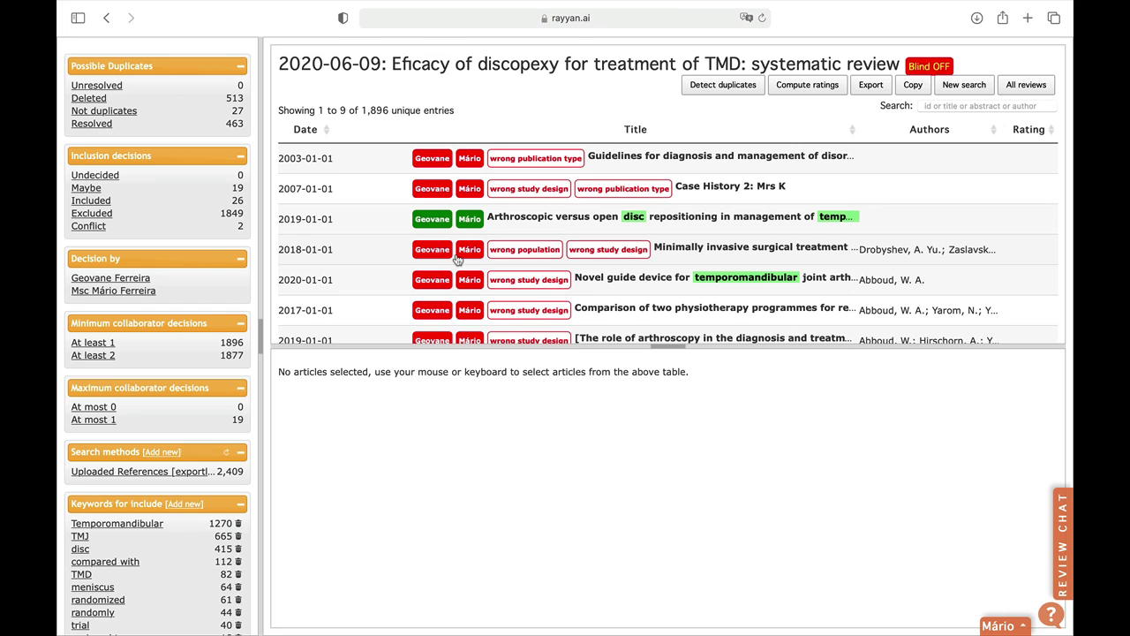
{"action": "scroll", "coordinate": [457, 259], "scroll_direction": "down", "scroll_amount": 3}
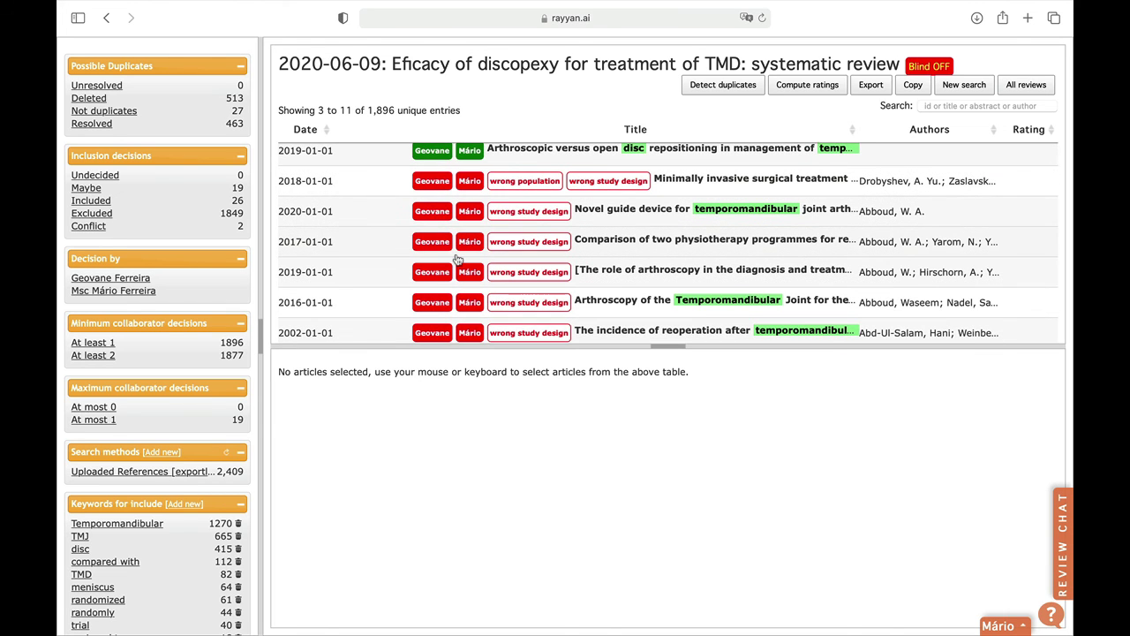
{"action": "scroll", "coordinate": [457, 259], "scroll_direction": "down", "scroll_amount": 5}
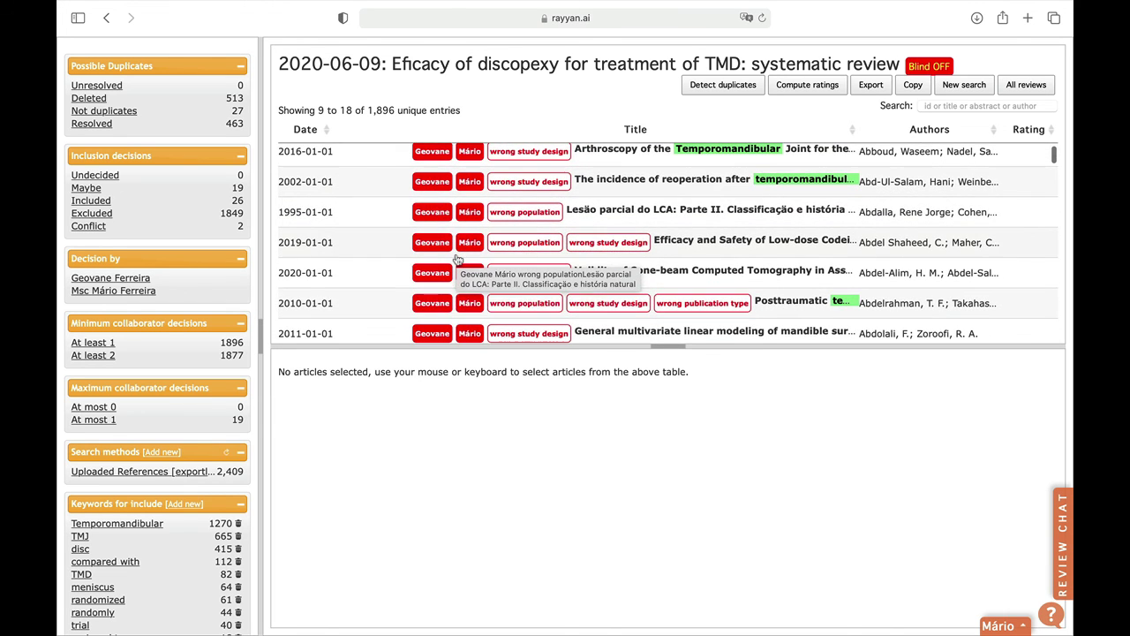